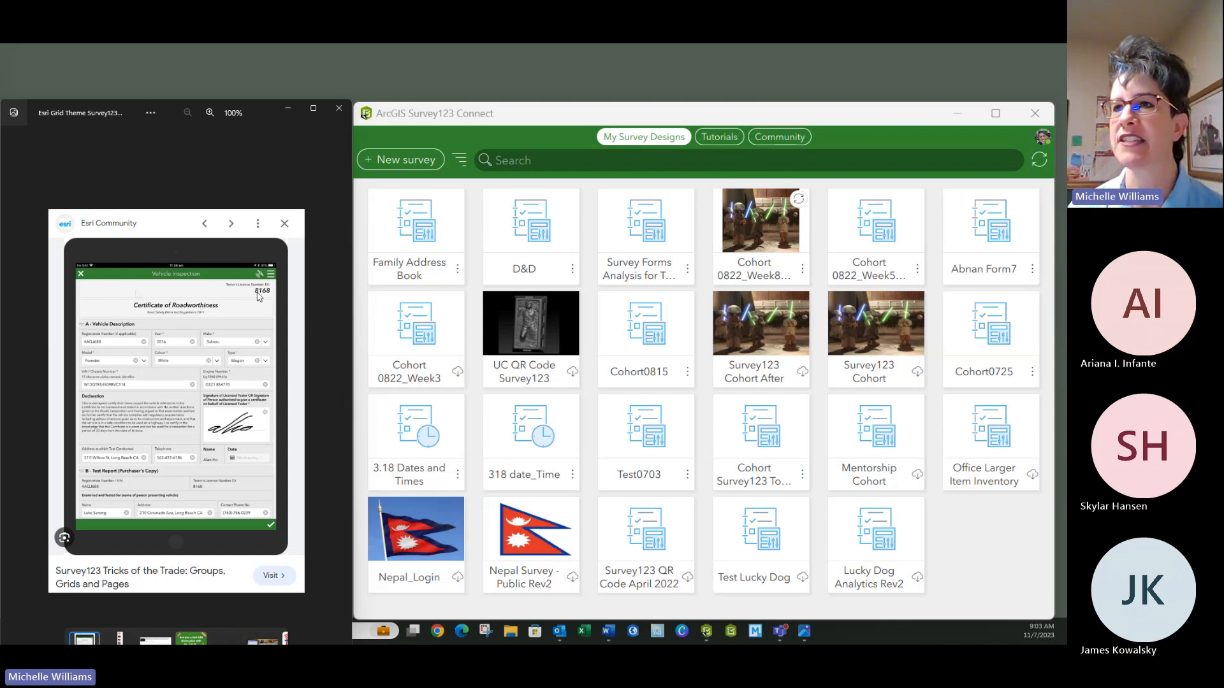
# Enlarge the Esri grid theme example image and examine the multi-column layout of its Vehicle Inspection form
pyautogui.click(313, 109)
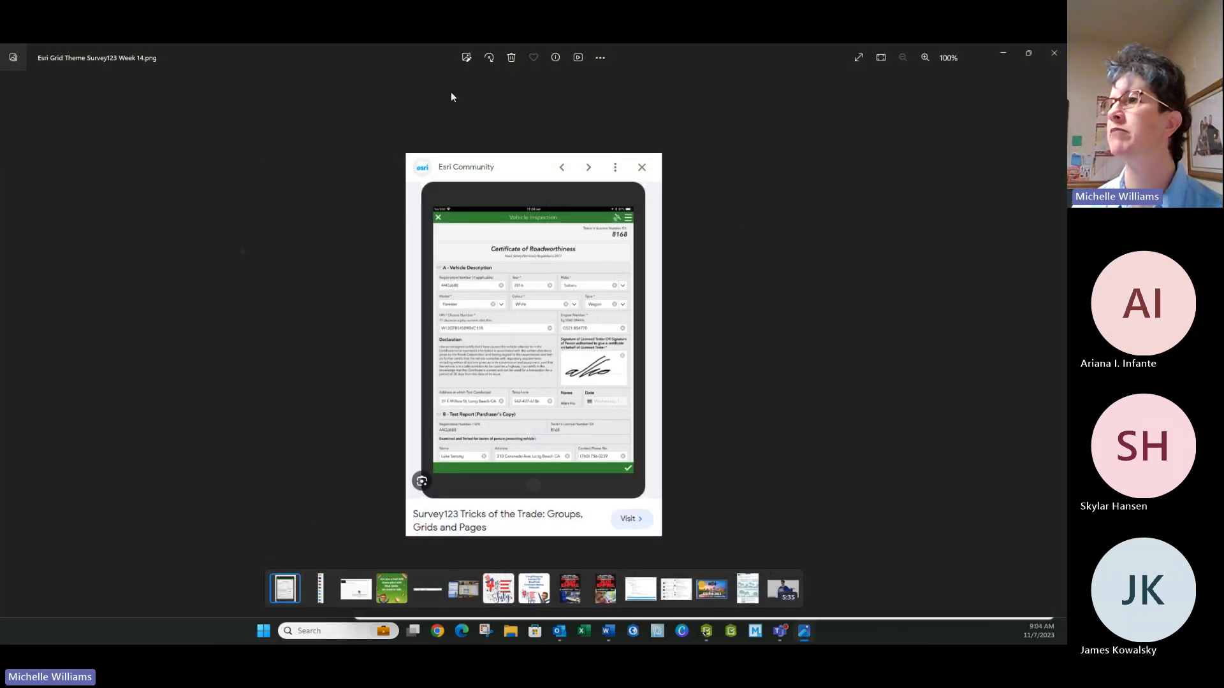
pyautogui.click(925, 59)
pyautogui.click(925, 59)
pyautogui.click(925, 58)
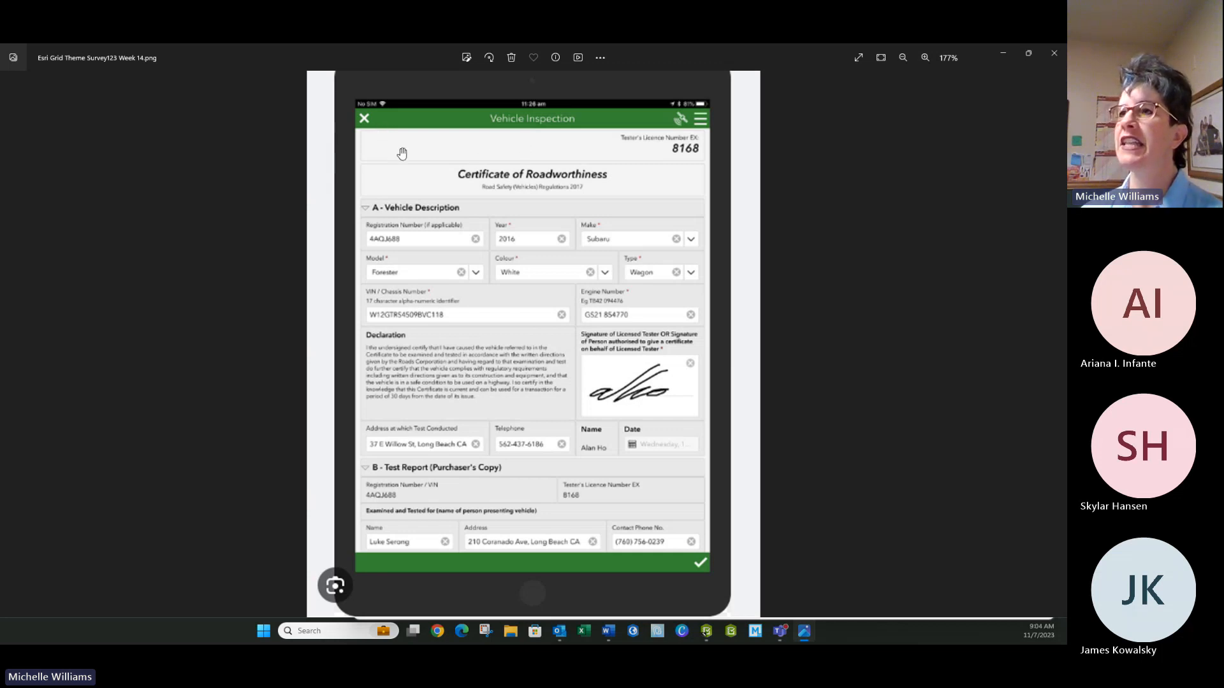
pyautogui.moveTo(413, 138); pyautogui.dragTo(406, 141)
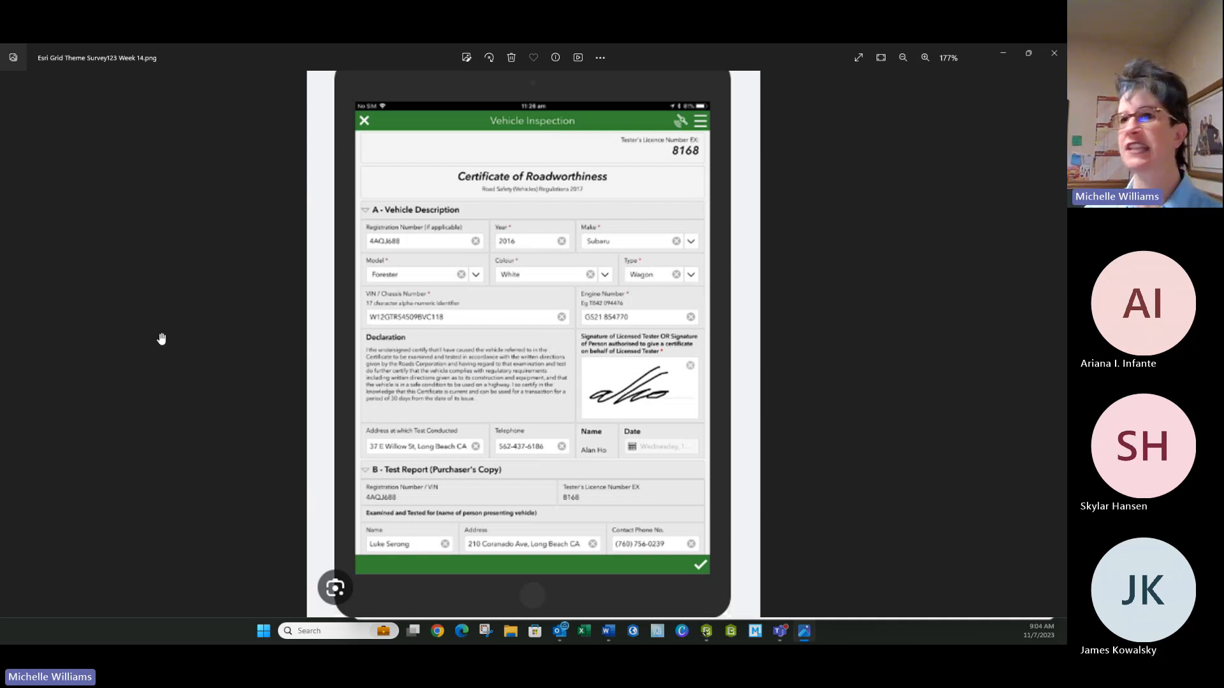
# Close the example image and fit the Survey123 Connect window to the full height of the desktop
pyautogui.click(1055, 56)
pyautogui.moveTo(609, 112); pyautogui.dragTo(618, 63)
pyautogui.moveTo(685, 570); pyautogui.dragTo(685, 618)
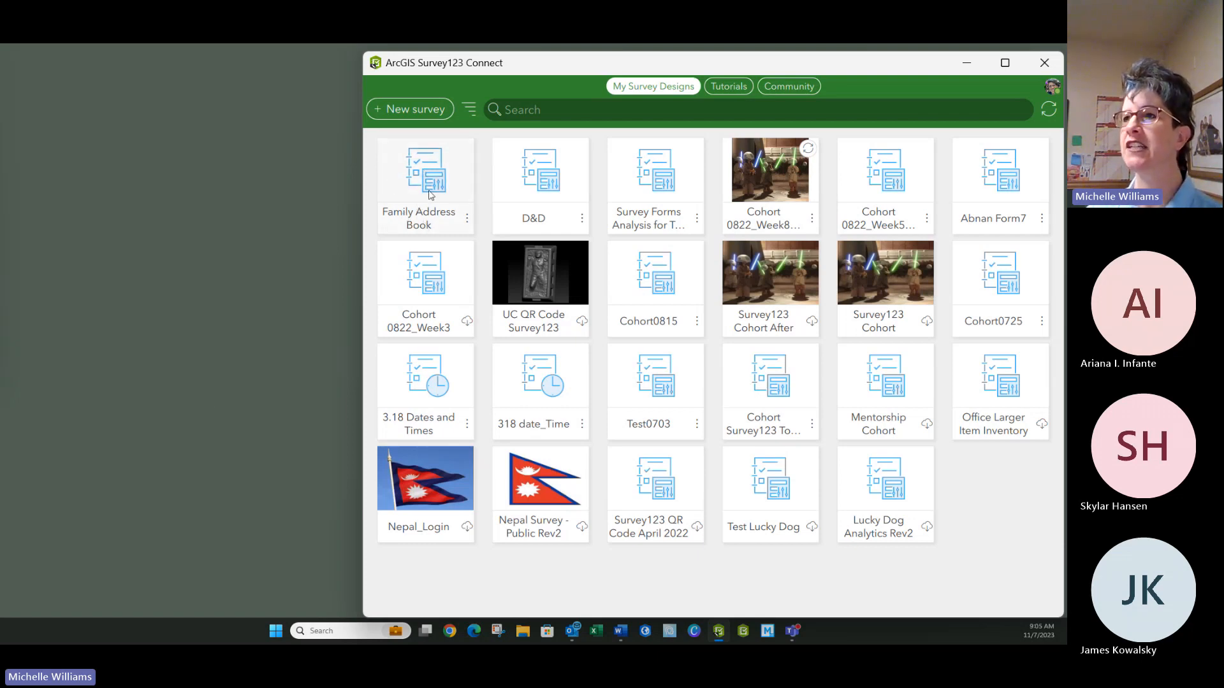
# Copy the path of the Family Address Book survey's content folder and return to the survey gallery
pyautogui.click(417, 217)
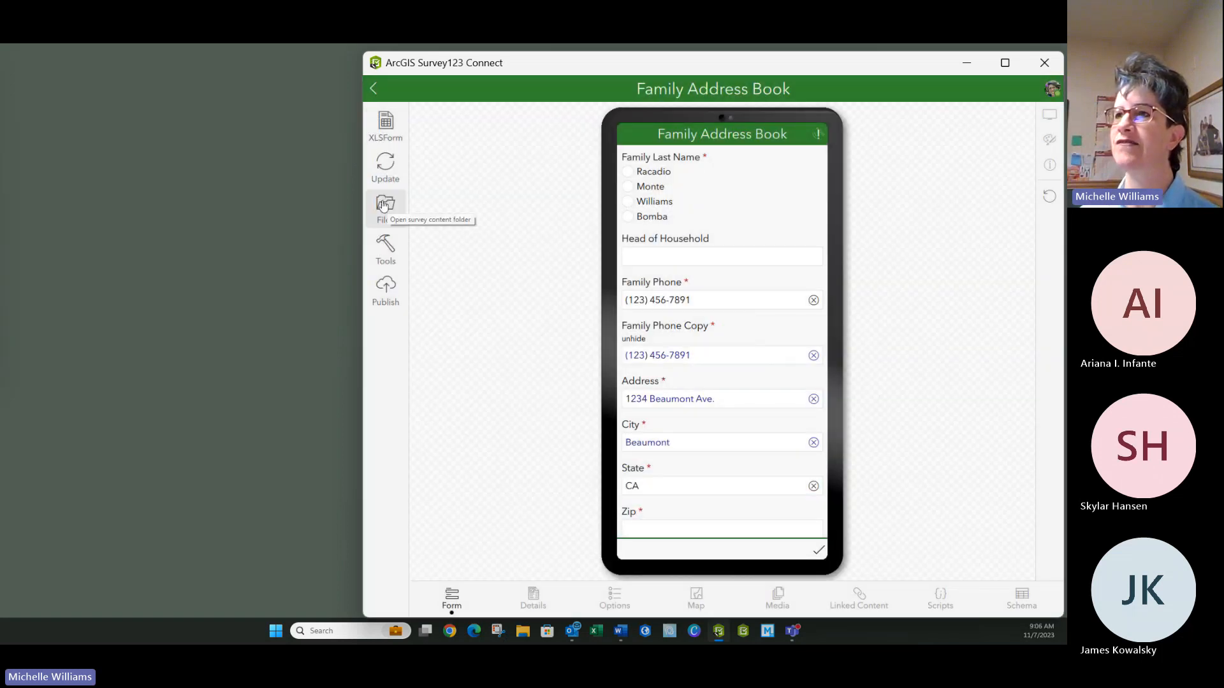
pyautogui.click(383, 204)
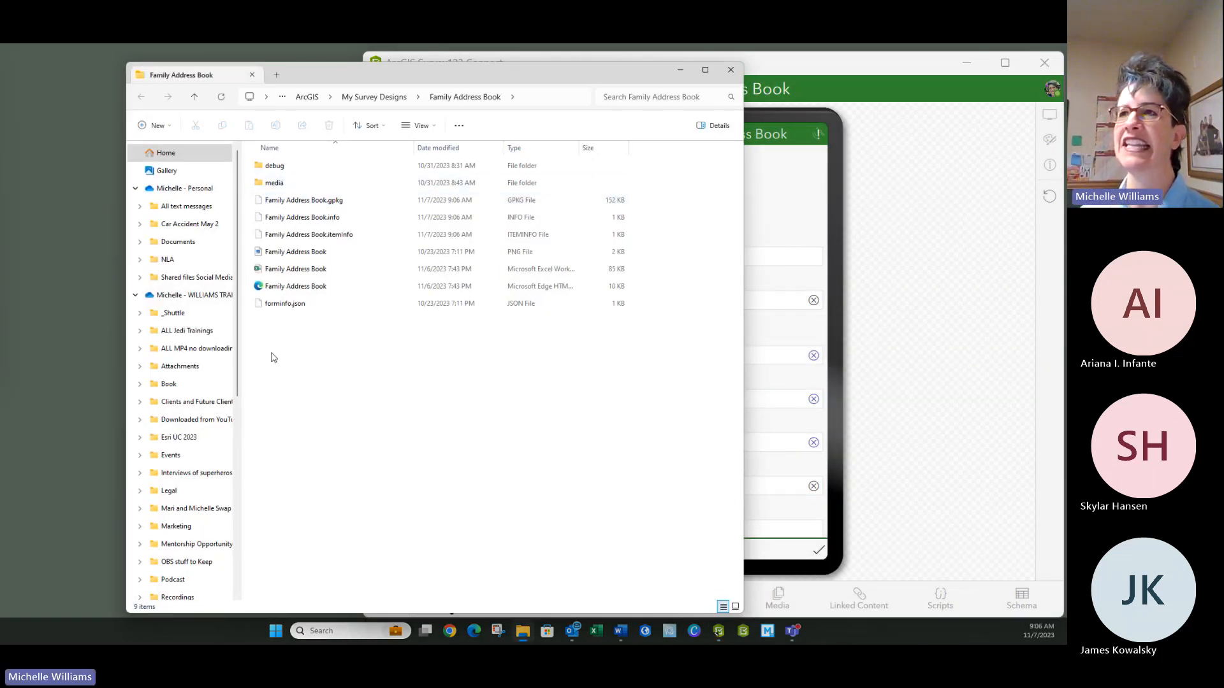
pyautogui.click(568, 99)
pyautogui.hotkey('ctrl', 'c')
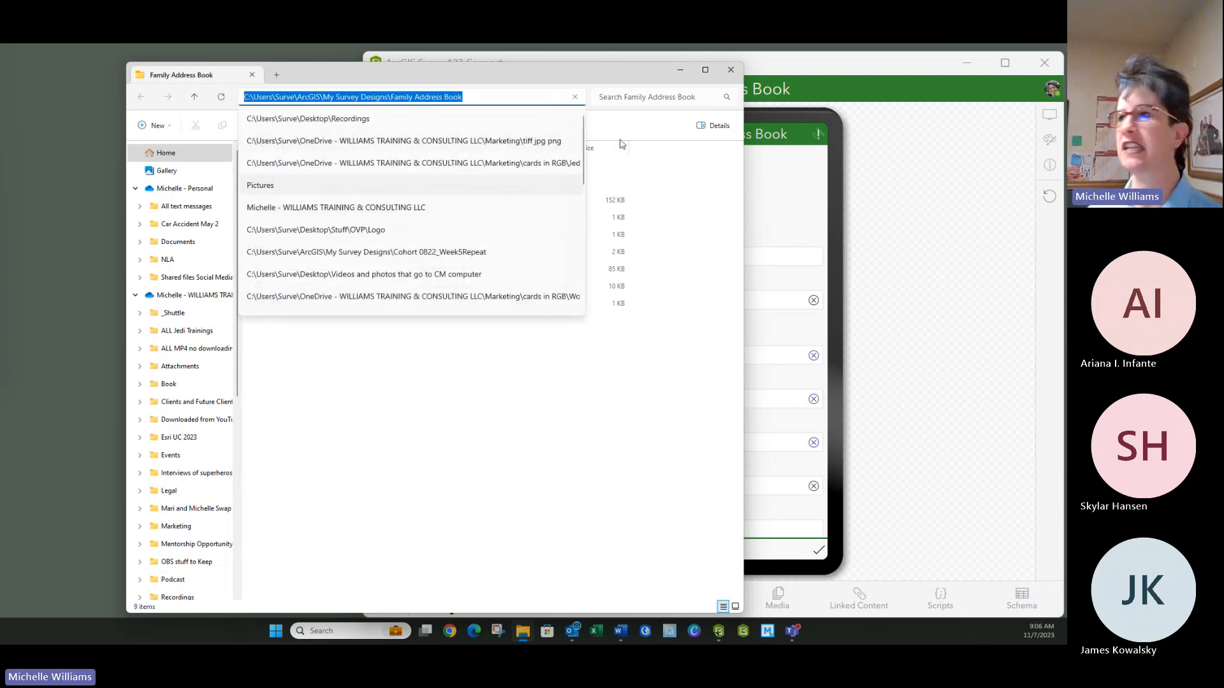
pyautogui.click(732, 67)
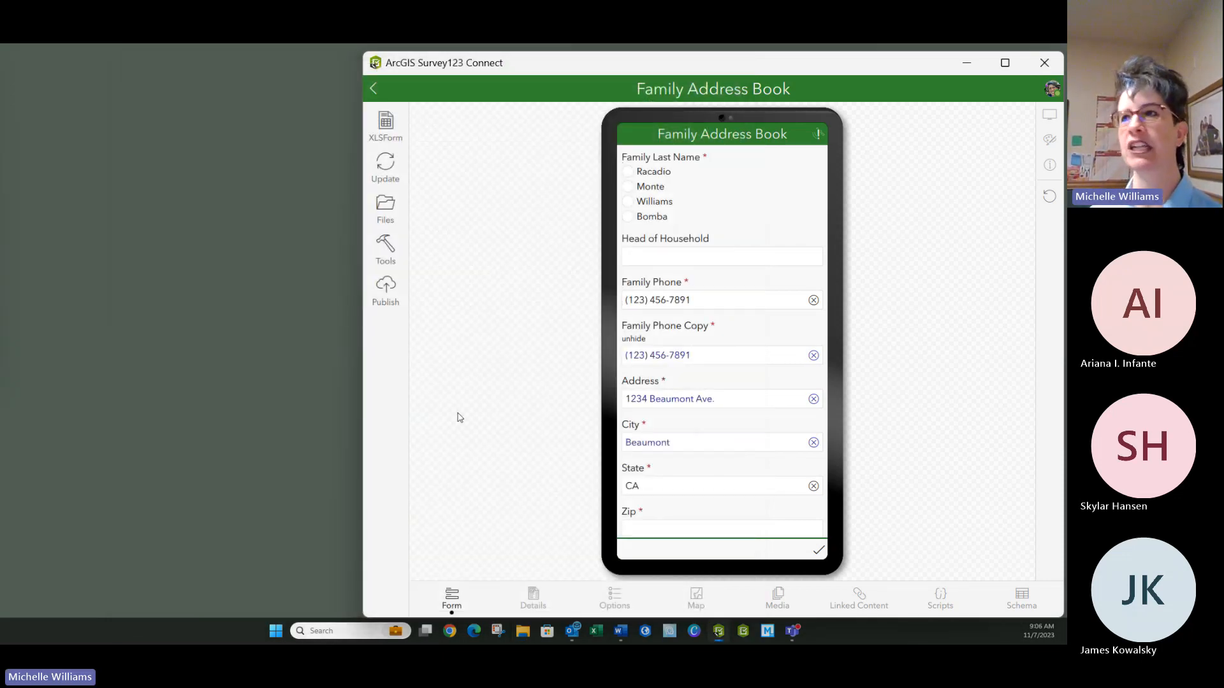
pyautogui.click(366, 91)
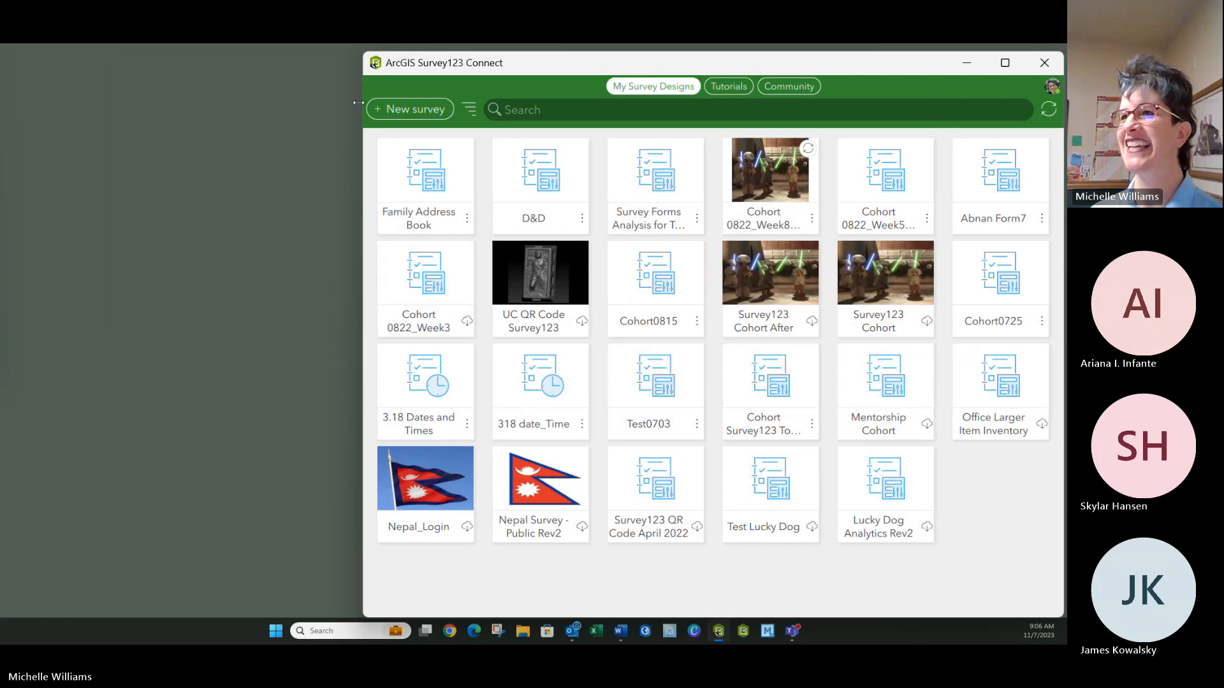
# Start a new survey from a file, choosing the Family Address Book XLSForm through the copied folder path
pyautogui.click(393, 113)
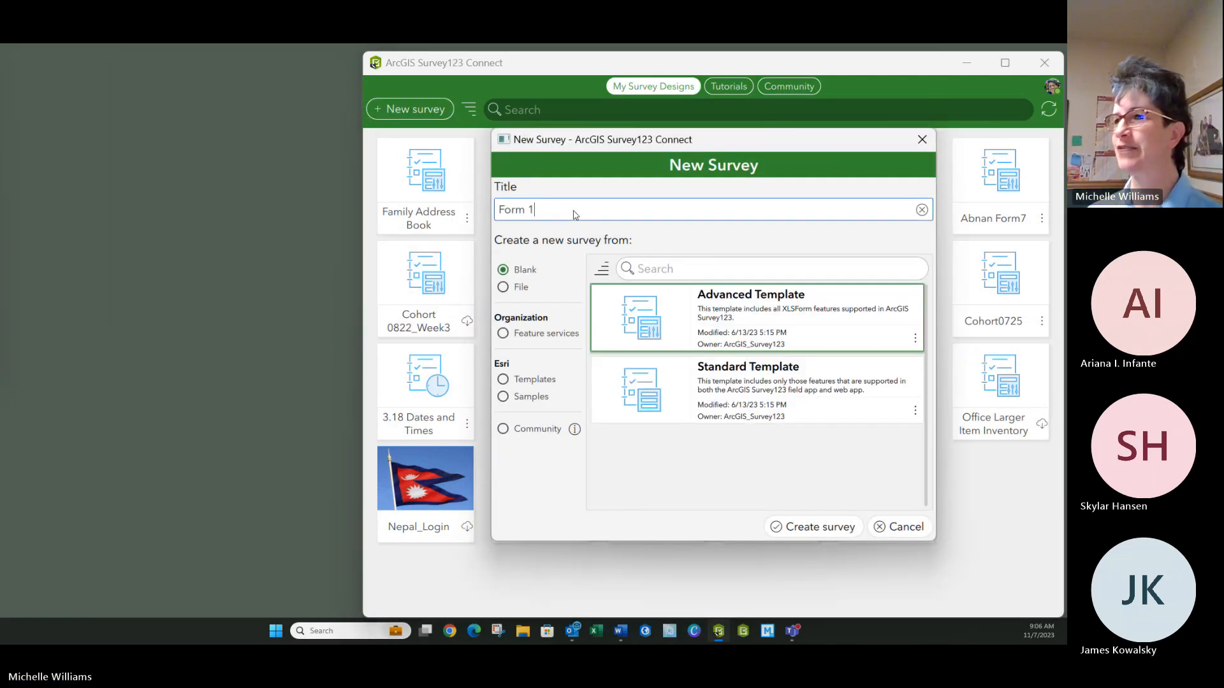
pyautogui.click(504, 288)
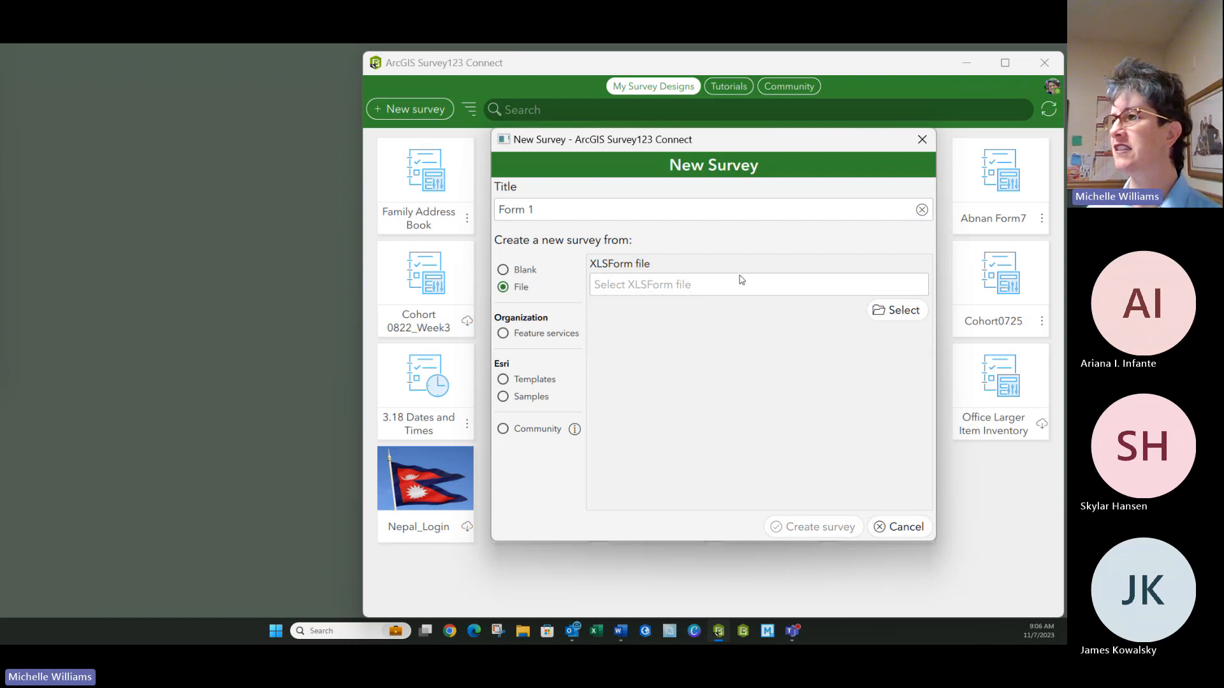
pyautogui.click(911, 321)
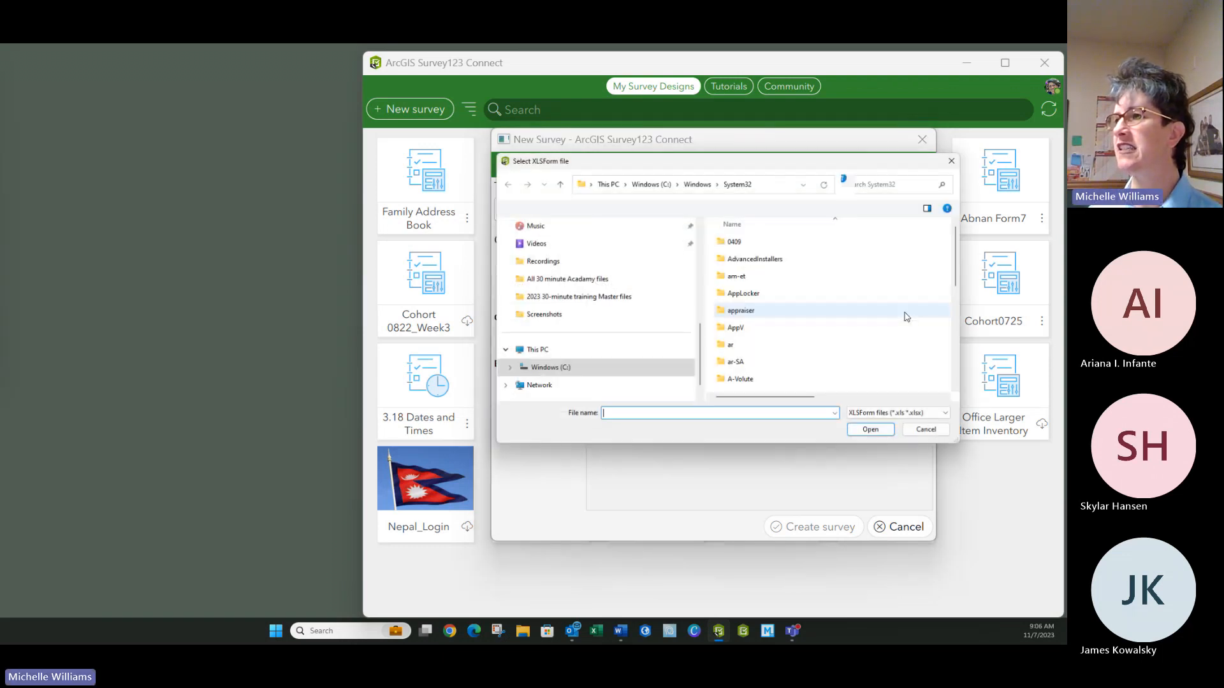
pyautogui.click(765, 184)
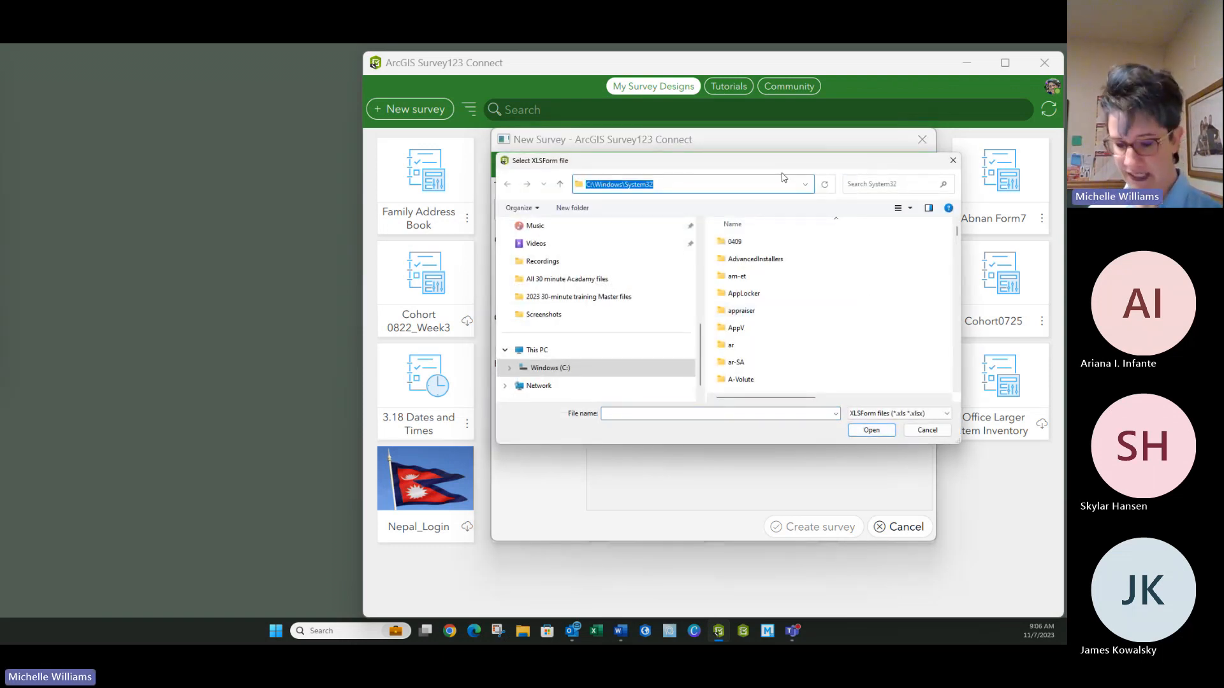
pyautogui.hotkey('ctrl', 'v')
pyautogui.press('Return')
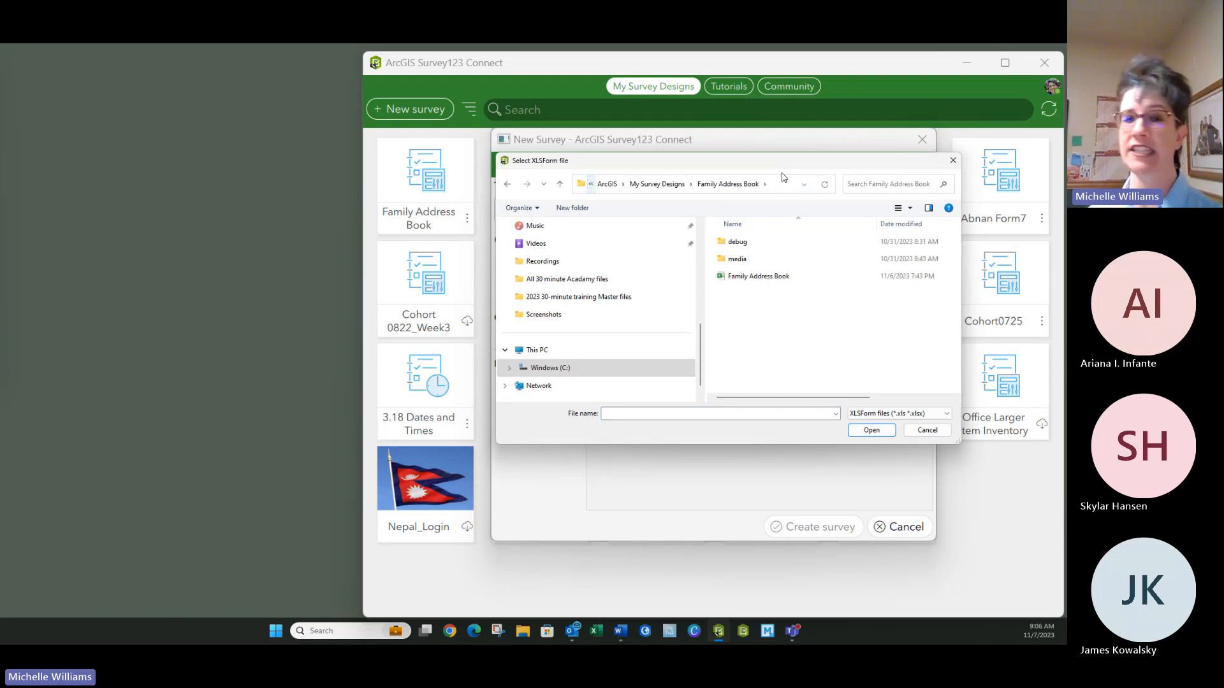
pyautogui.click(763, 278)
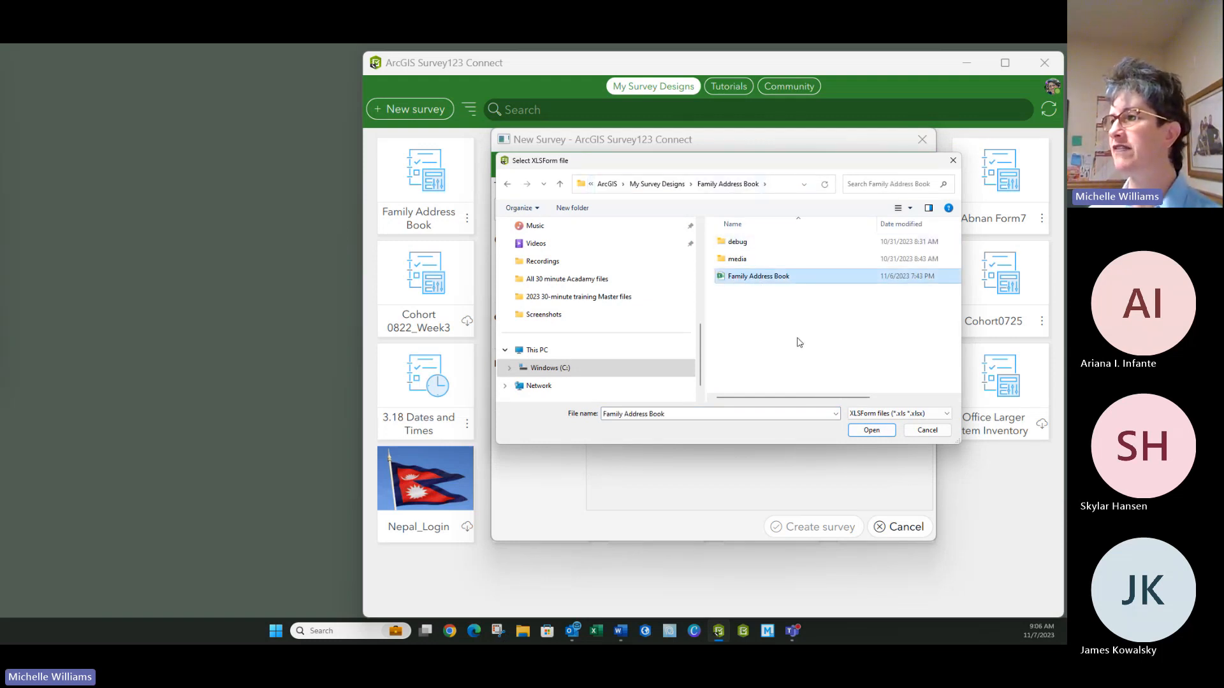
pyautogui.click(871, 430)
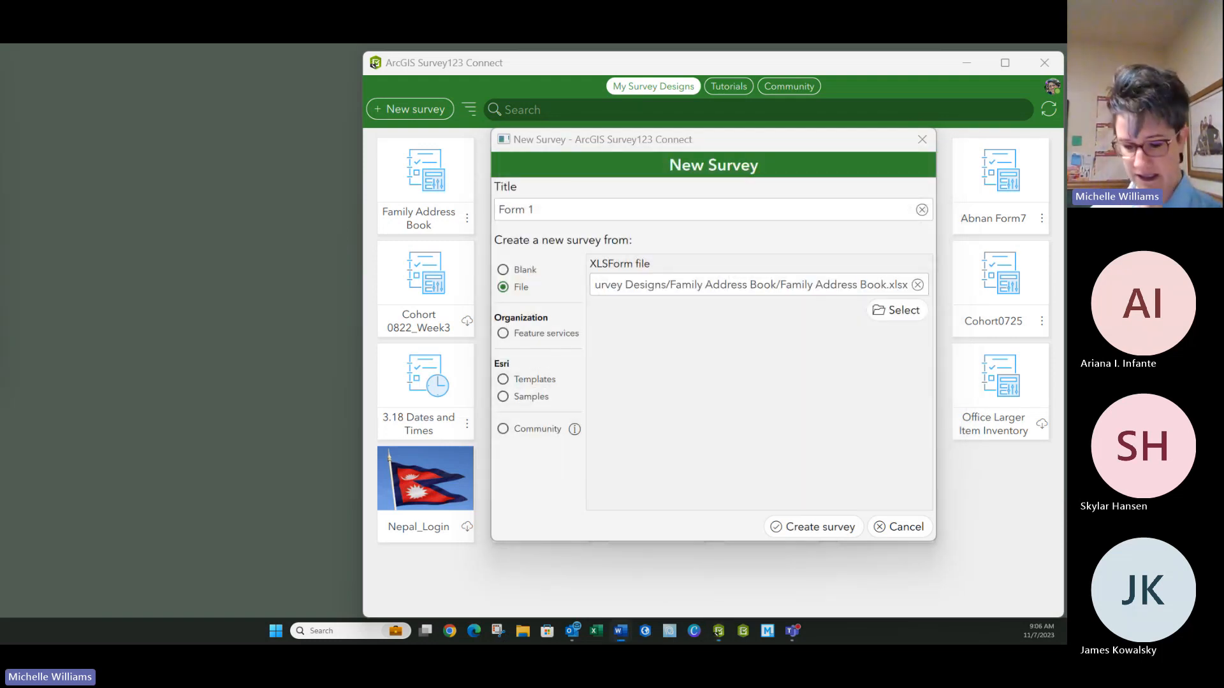
# Title the new survey "Family Address Book Grid Fixed" and create it
pyautogui.moveTo(543, 213); pyautogui.dragTo(469, 209)
pyautogui.write('Family Address Book Grid Fixed')
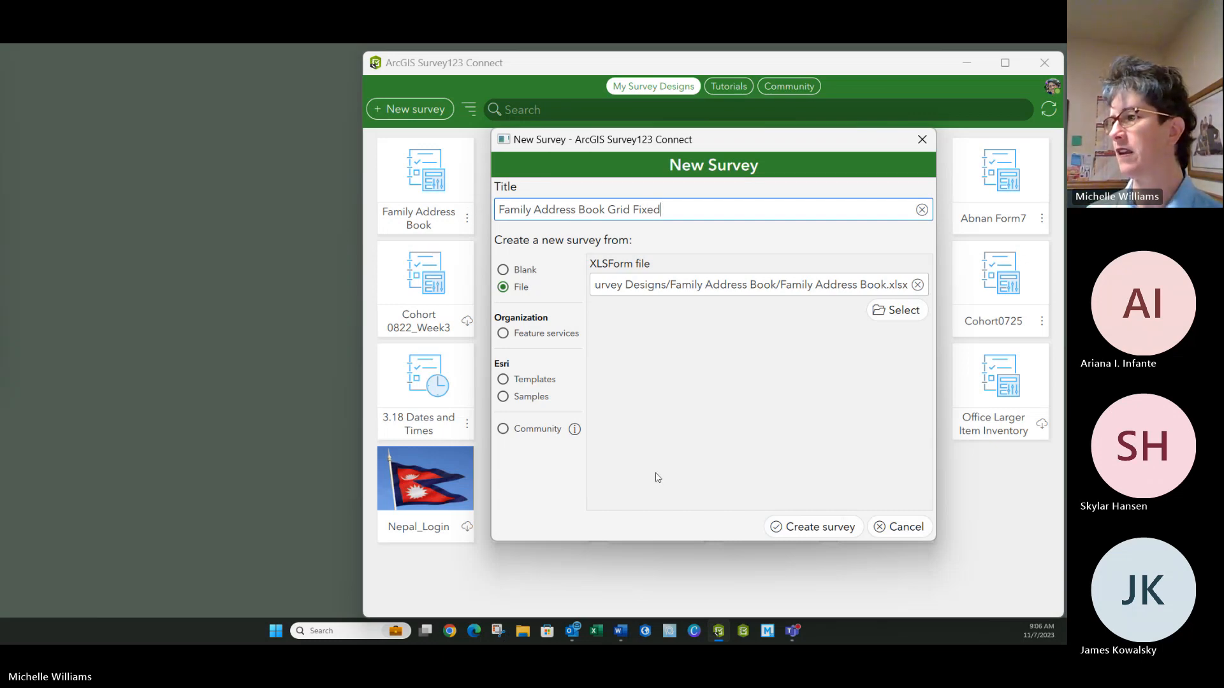
pyautogui.click(822, 528)
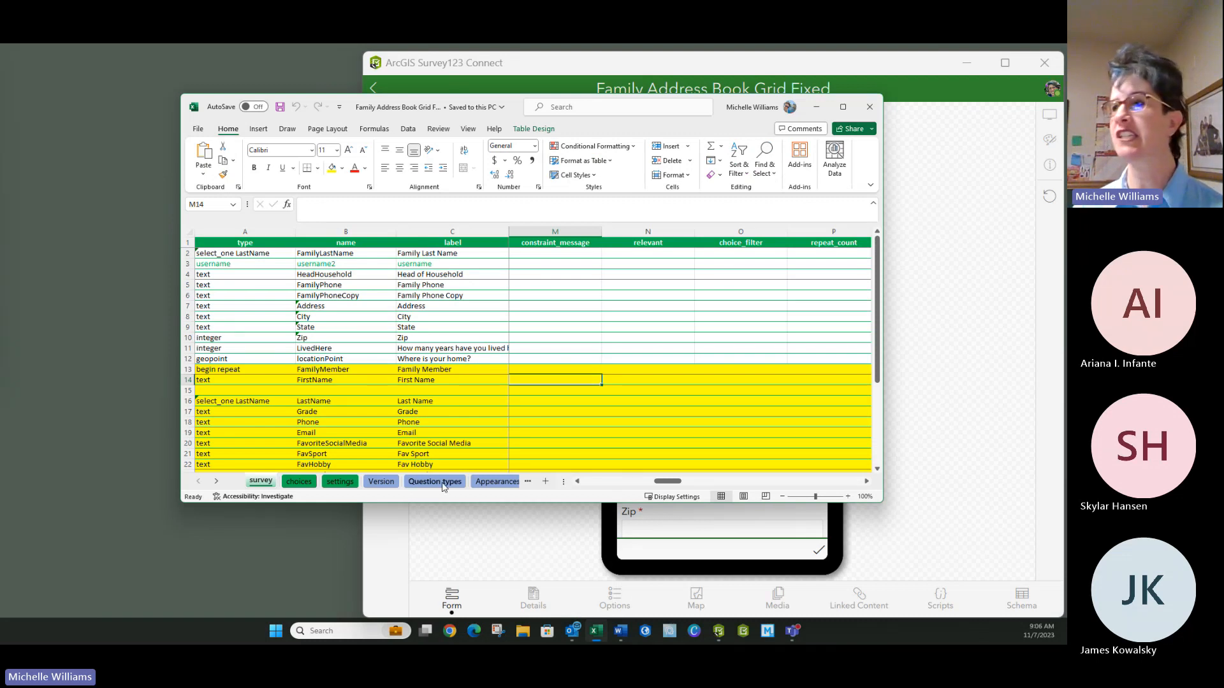
# Check the template version on the XLSForm's Version sheet, close the workbook and look up the XLSForm template update option
pyautogui.click(380, 482)
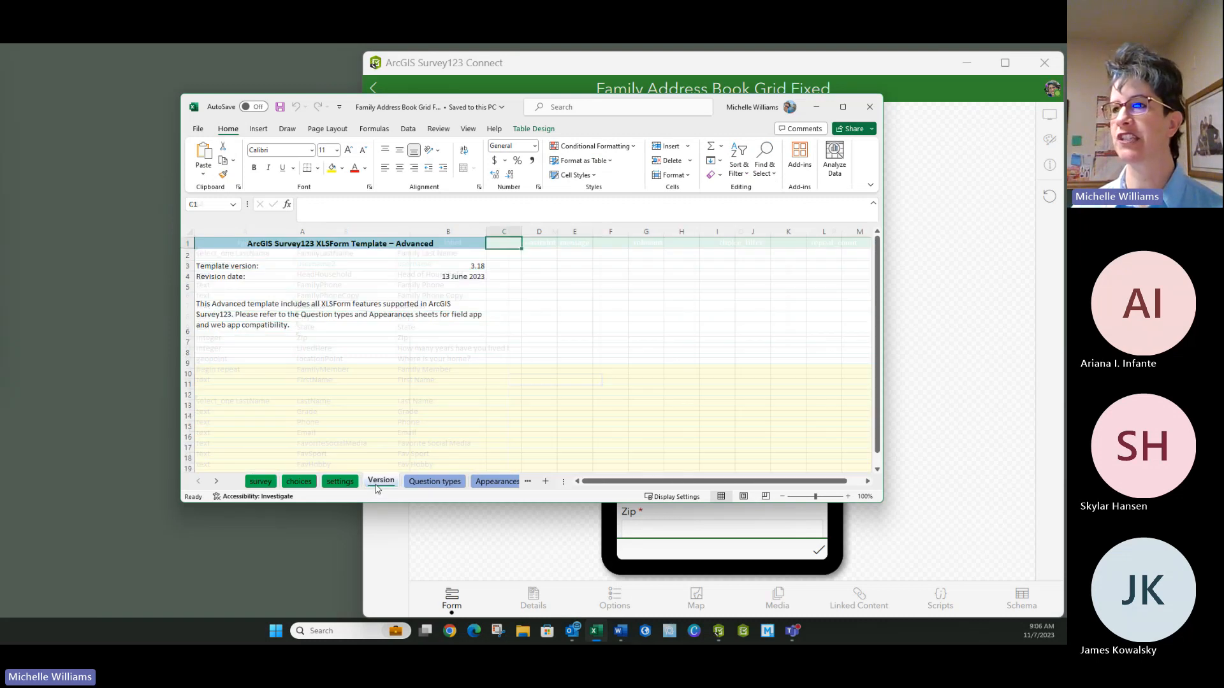
pyautogui.click(472, 264)
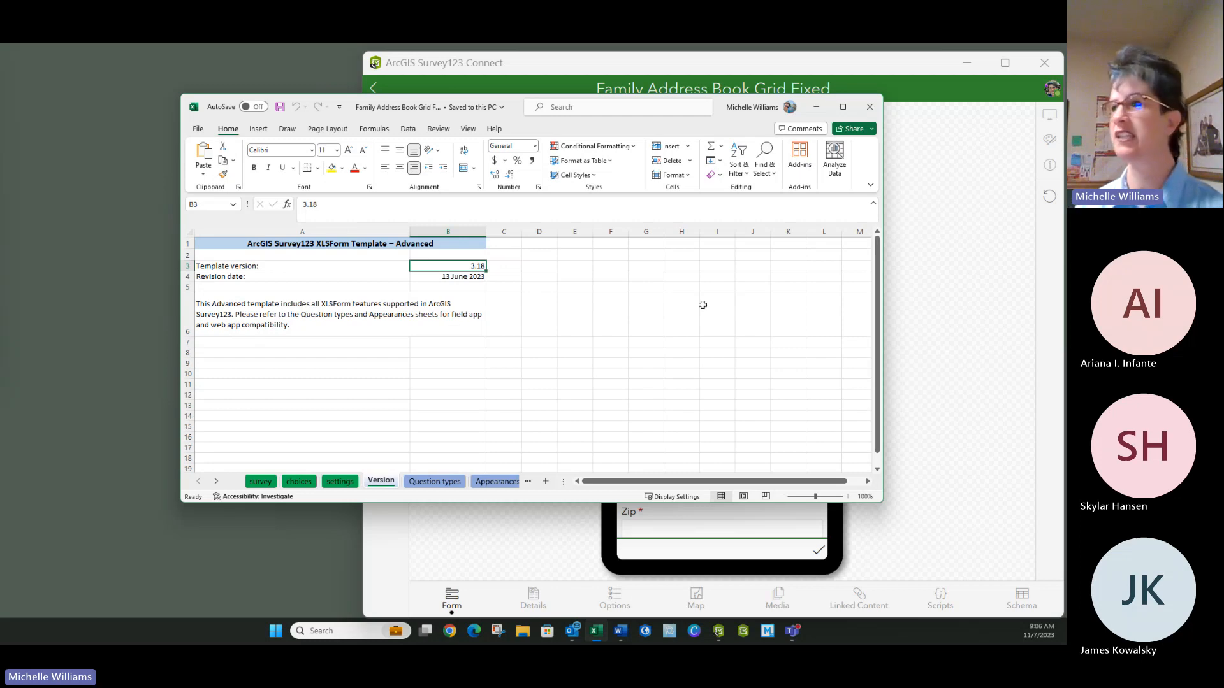
pyautogui.click(861, 110)
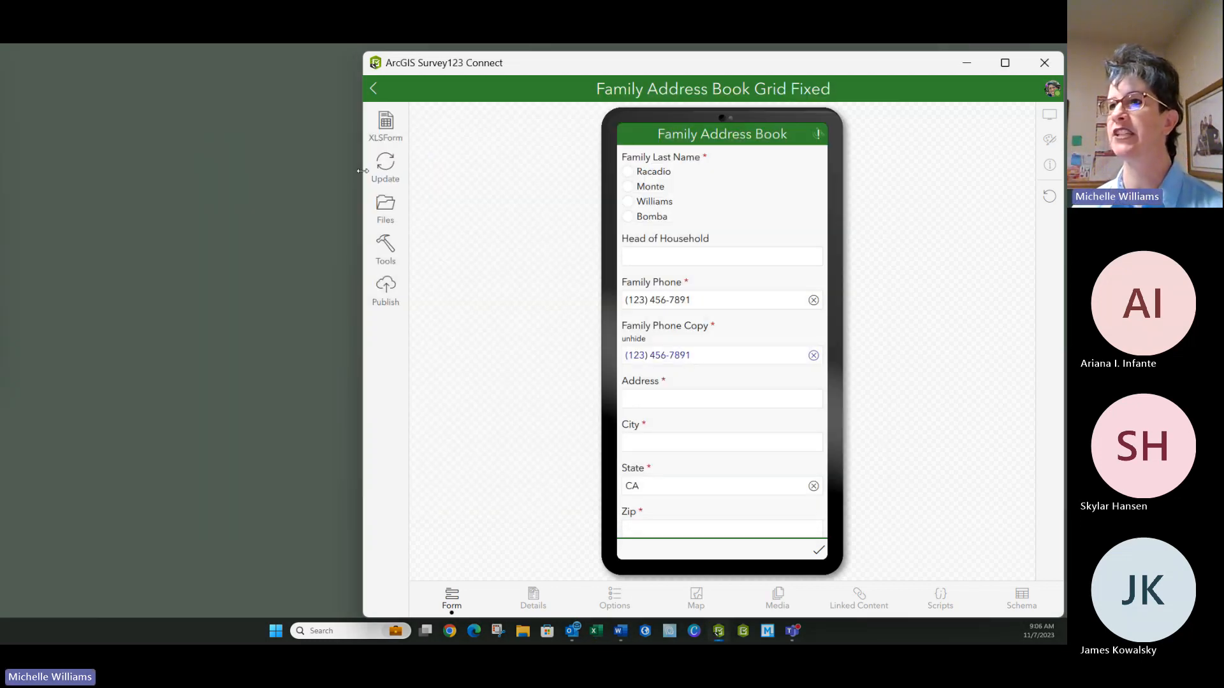
pyautogui.click(385, 258)
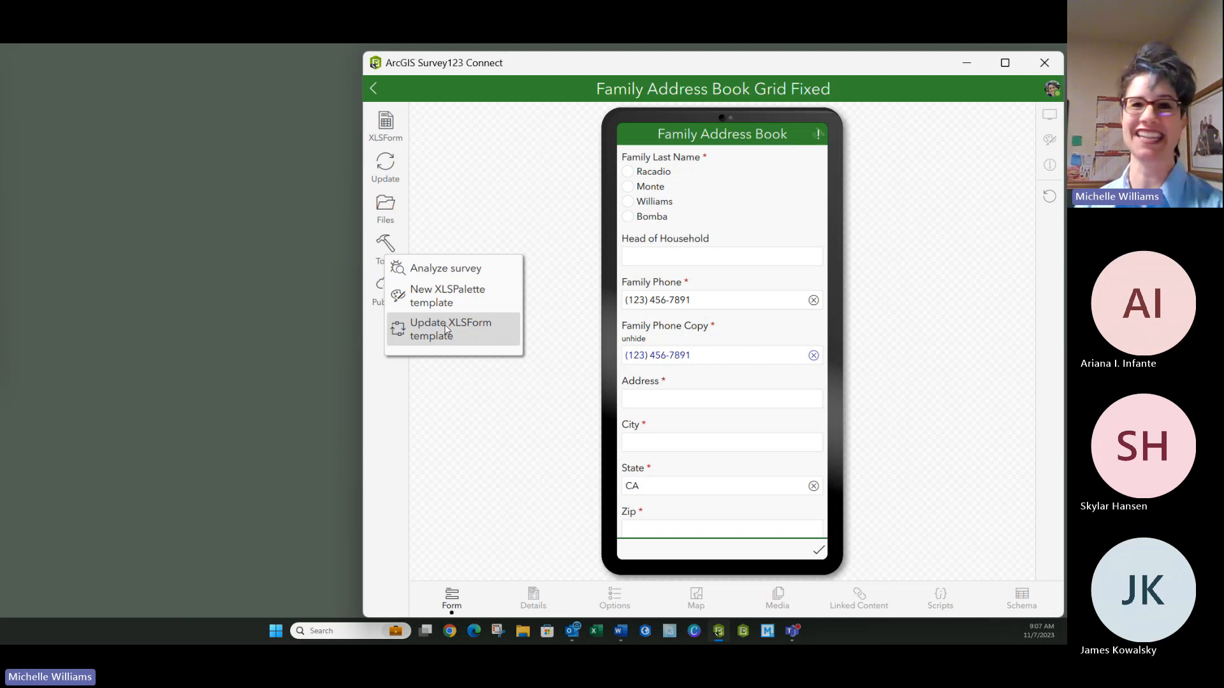
pyautogui.click(469, 438)
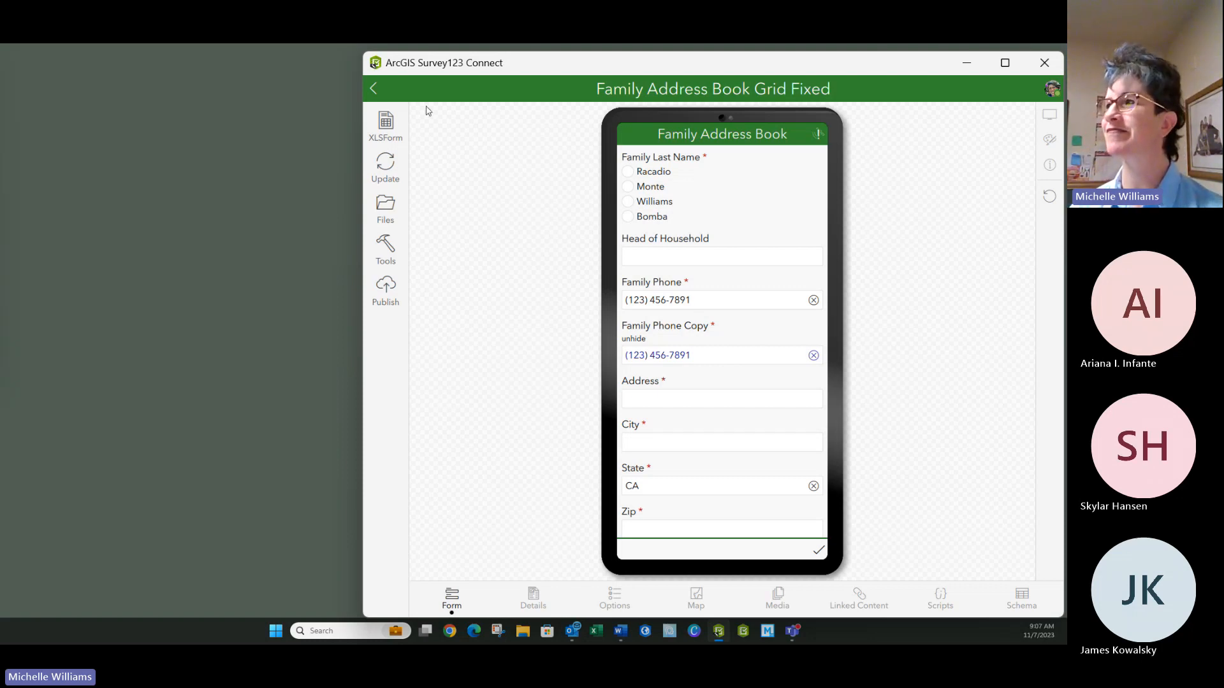
# Narrow the Survey123 Connect window and open the survey's XLSForm in Excel beside it, enlarged to show all questions
pyautogui.moveTo(943, 63); pyautogui.dragTo(581, 55)
pyautogui.moveTo(704, 209); pyautogui.dragTo(340, 215)
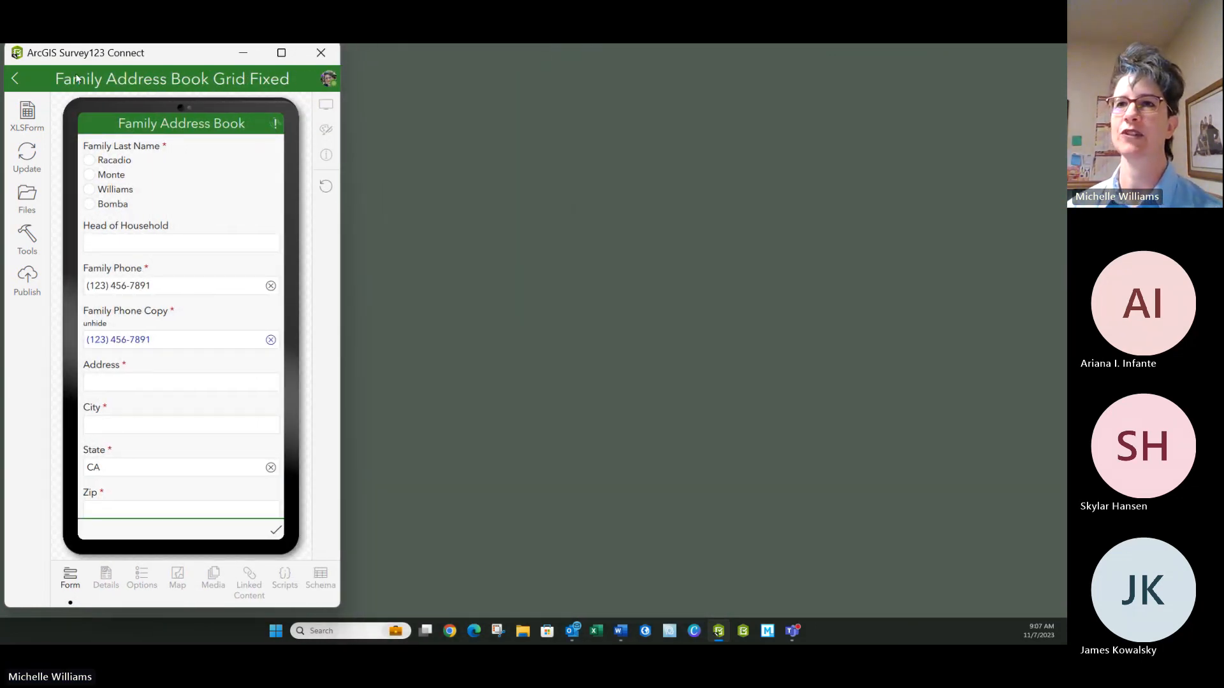
pyautogui.click(21, 114)
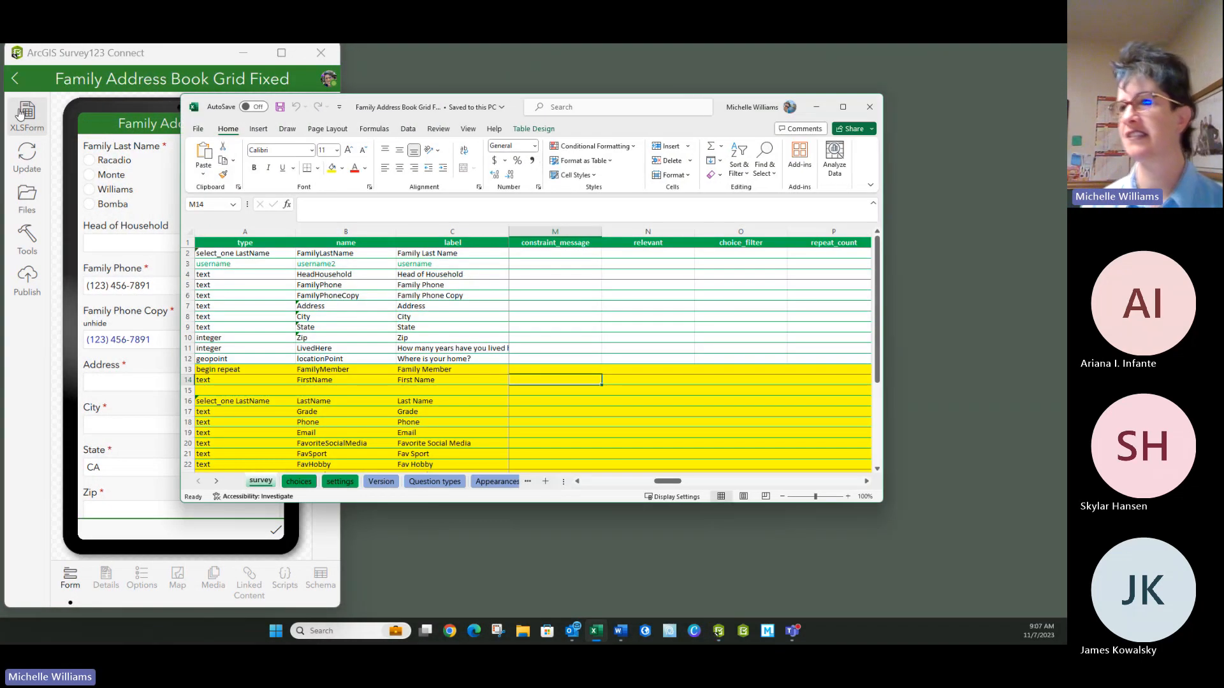
pyautogui.moveTo(520, 108); pyautogui.dragTo(676, 65)
pyautogui.moveTo(524, 455); pyautogui.dragTo(525, 607)
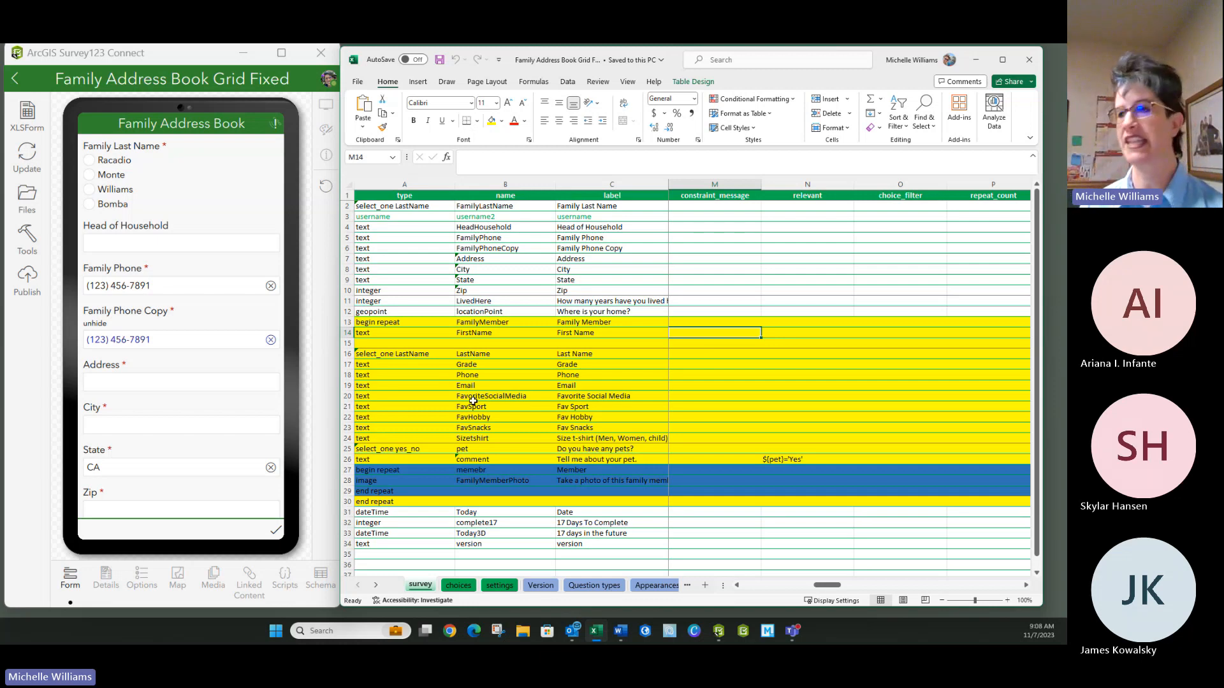
# Set the form style to fixed-grid on the settings sheet, return to the survey sheet and save the workbook
pyautogui.click(501, 586)
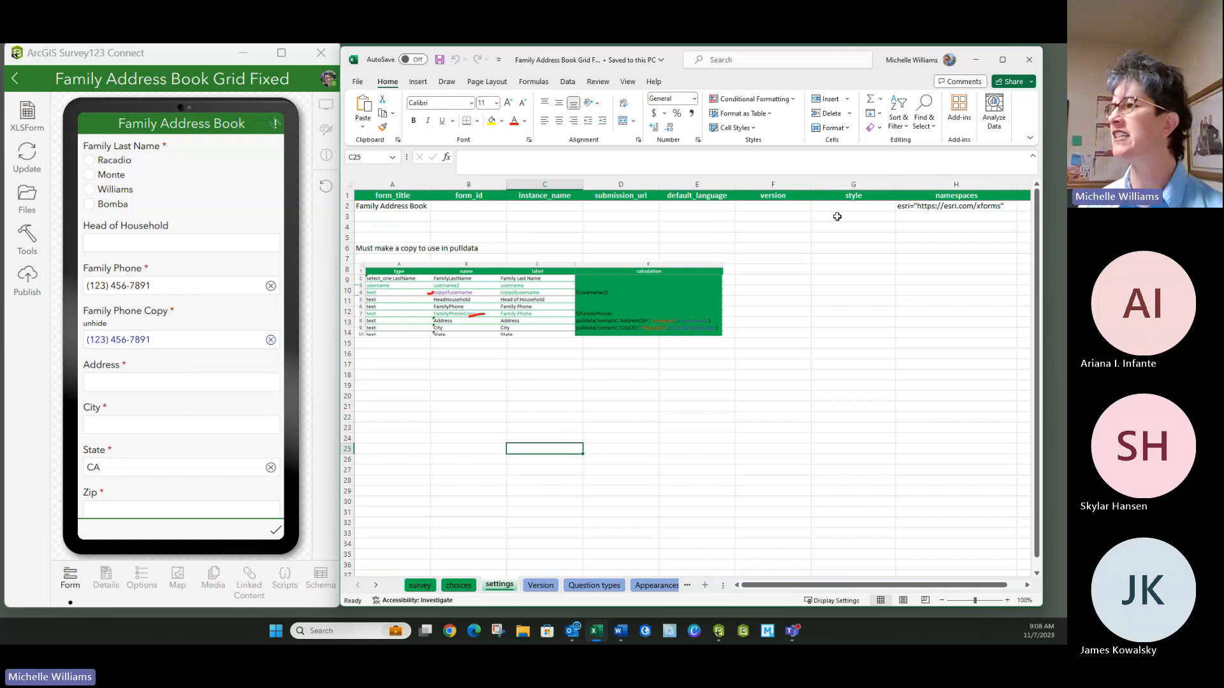
pyautogui.click(871, 206)
pyautogui.click(899, 208)
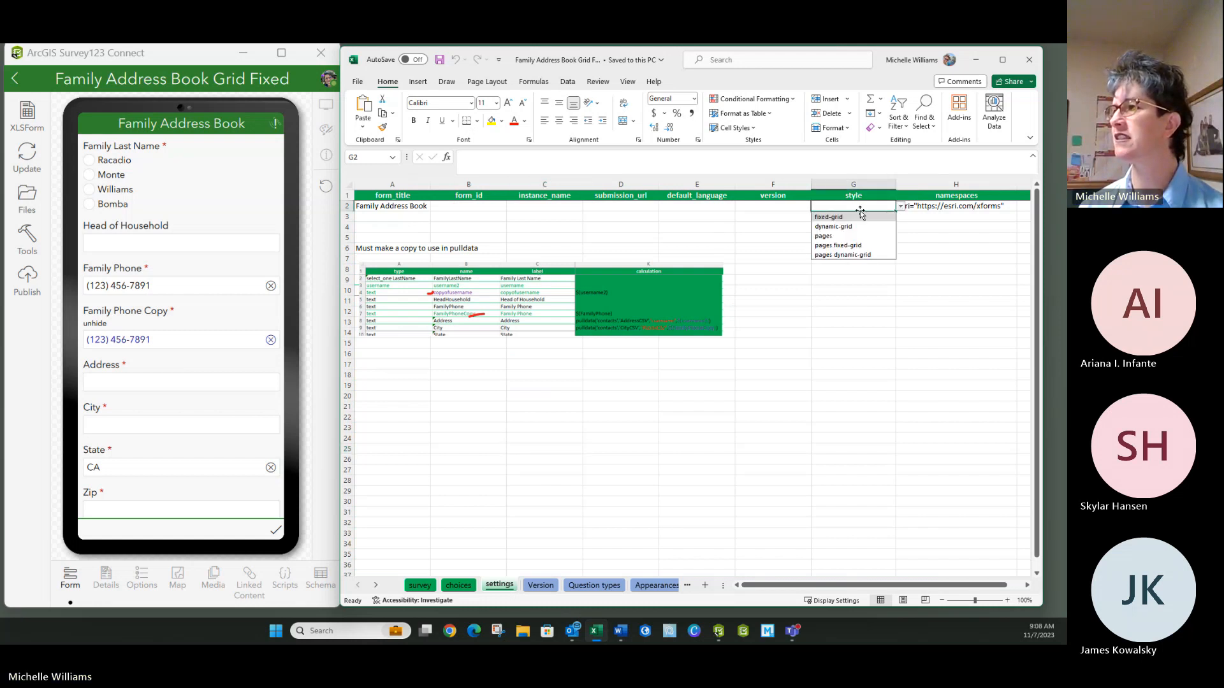
pyautogui.click(839, 220)
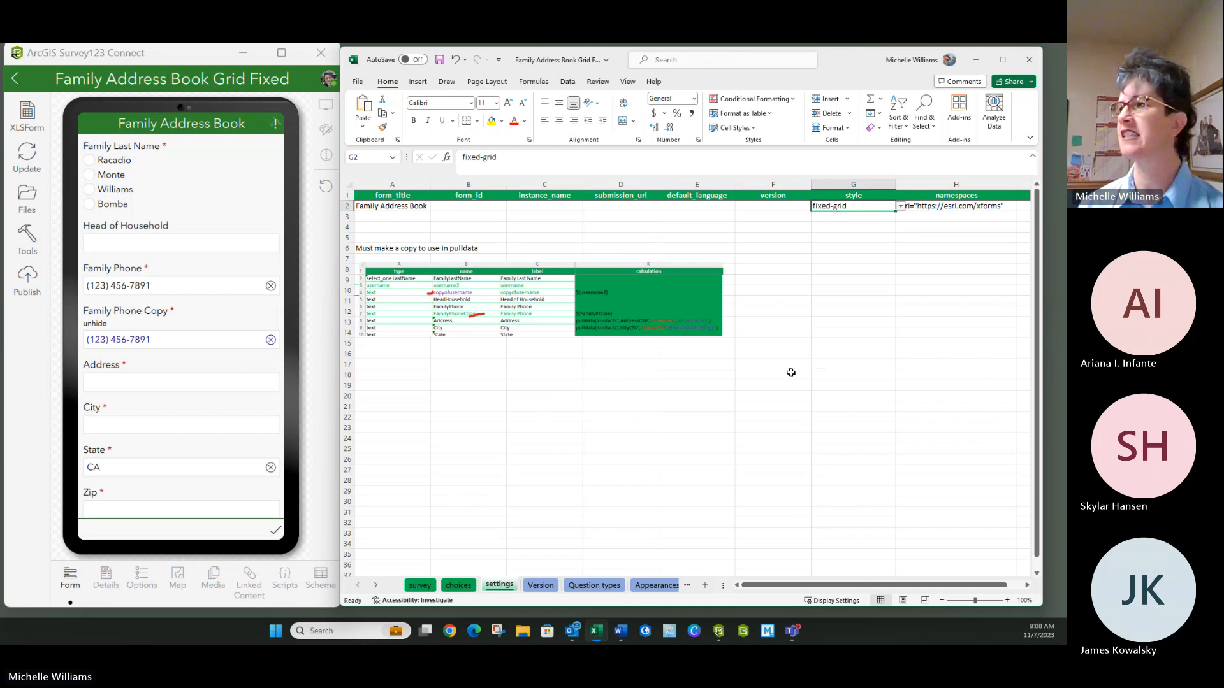
pyautogui.click(797, 393)
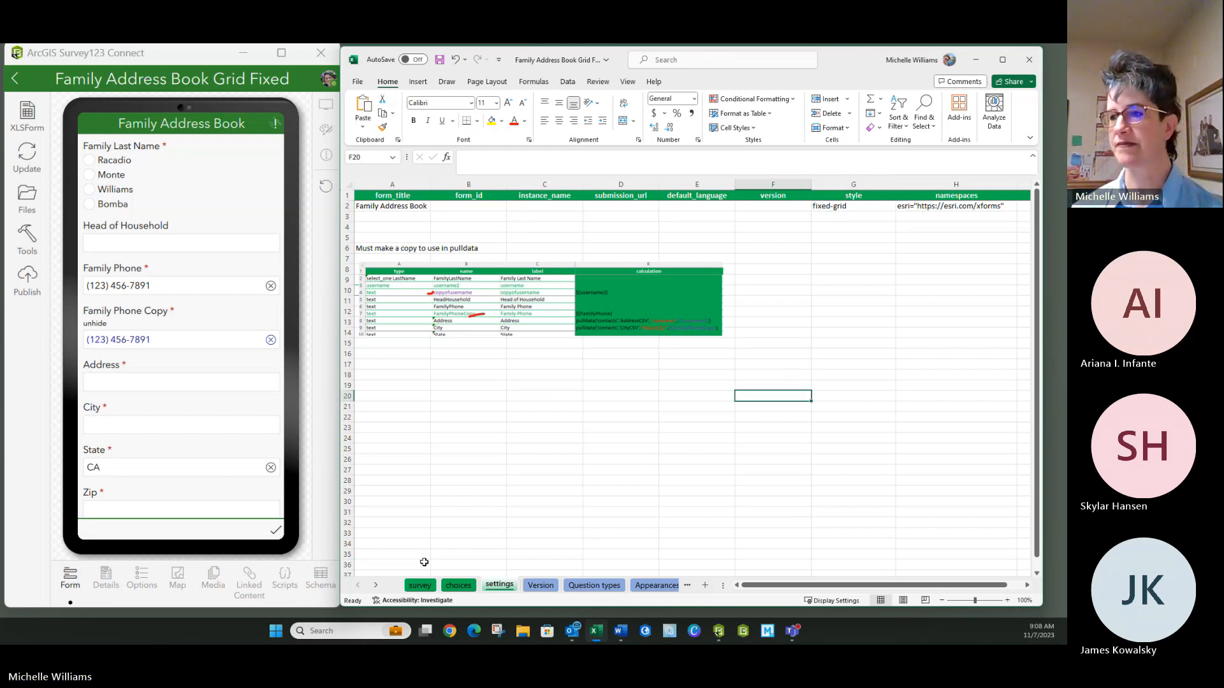
pyautogui.click(420, 585)
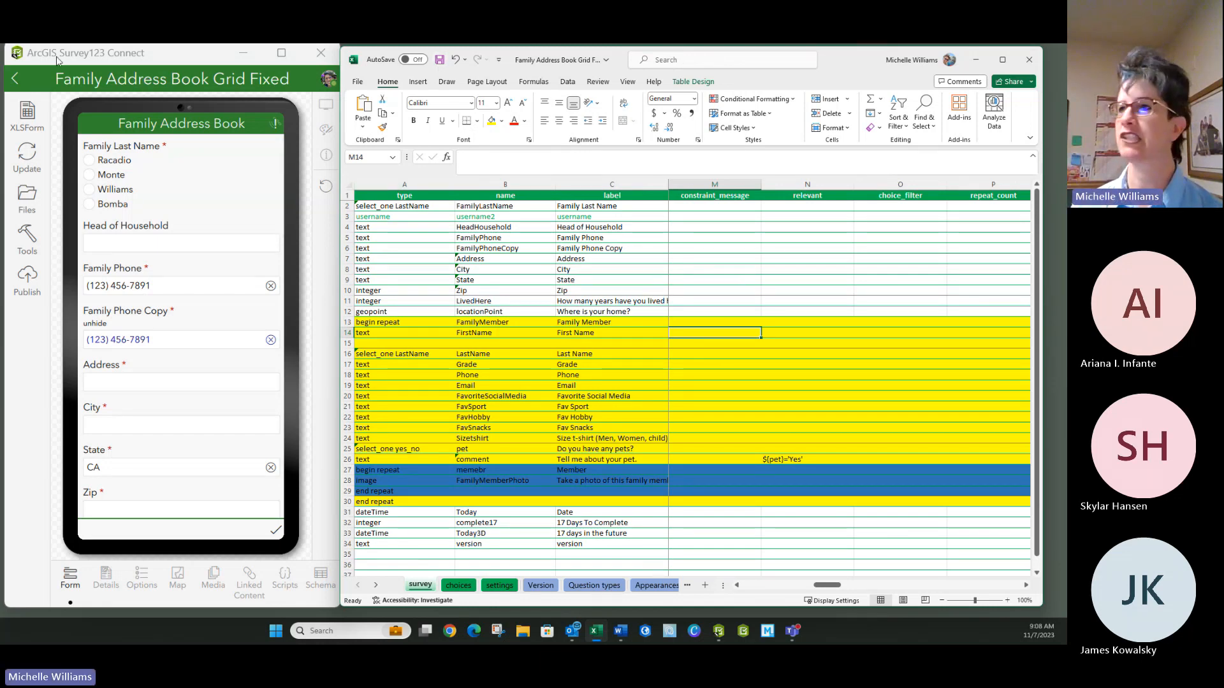
pyautogui.click(440, 60)
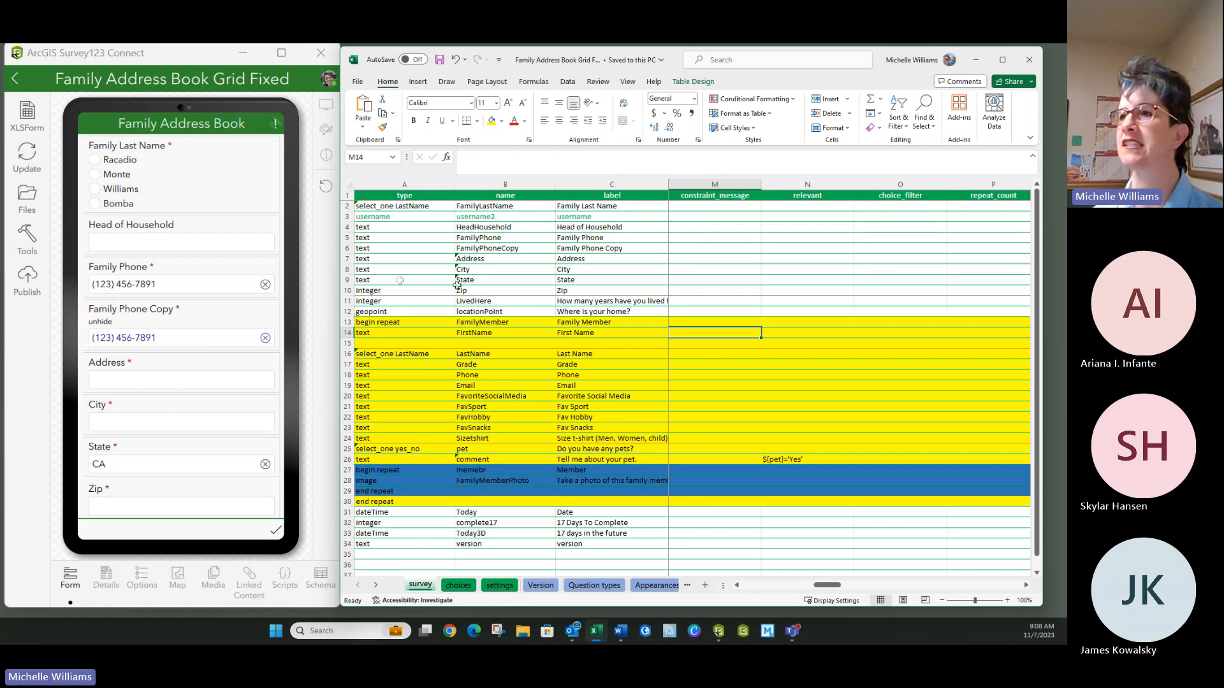
# Insert a blank row above the Family Last Name question on the survey sheet
pyautogui.click(506, 270)
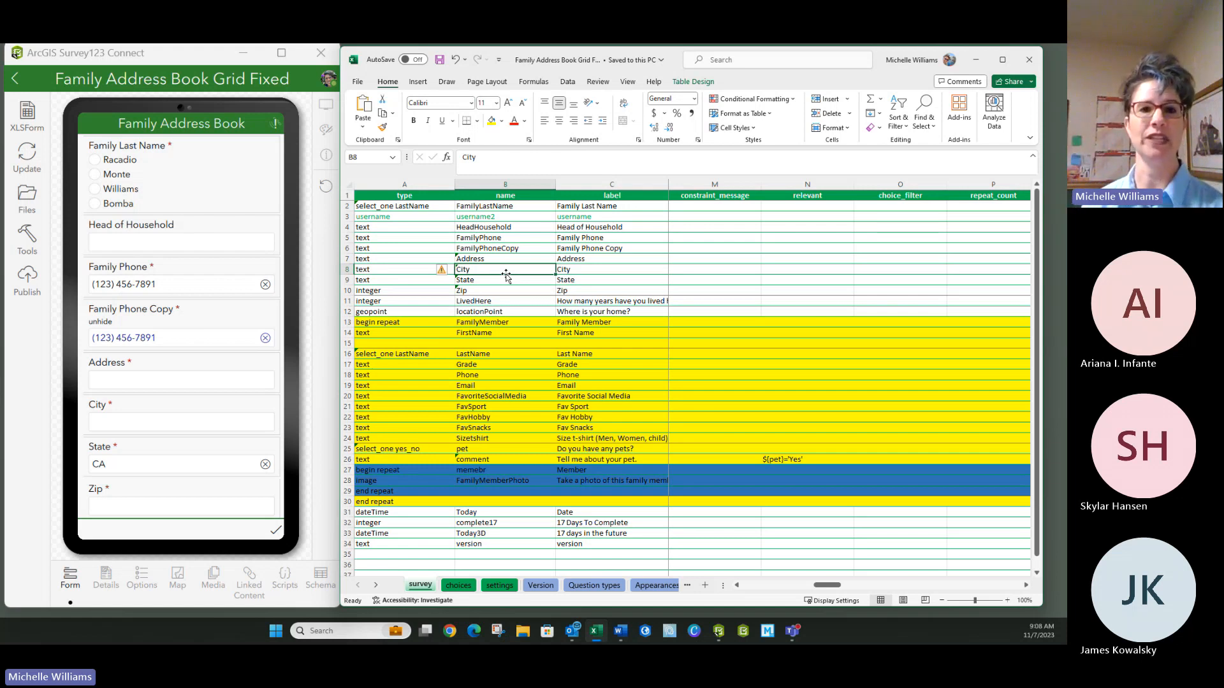
pyautogui.click(345, 206)
pyautogui.rightClick(345, 206)
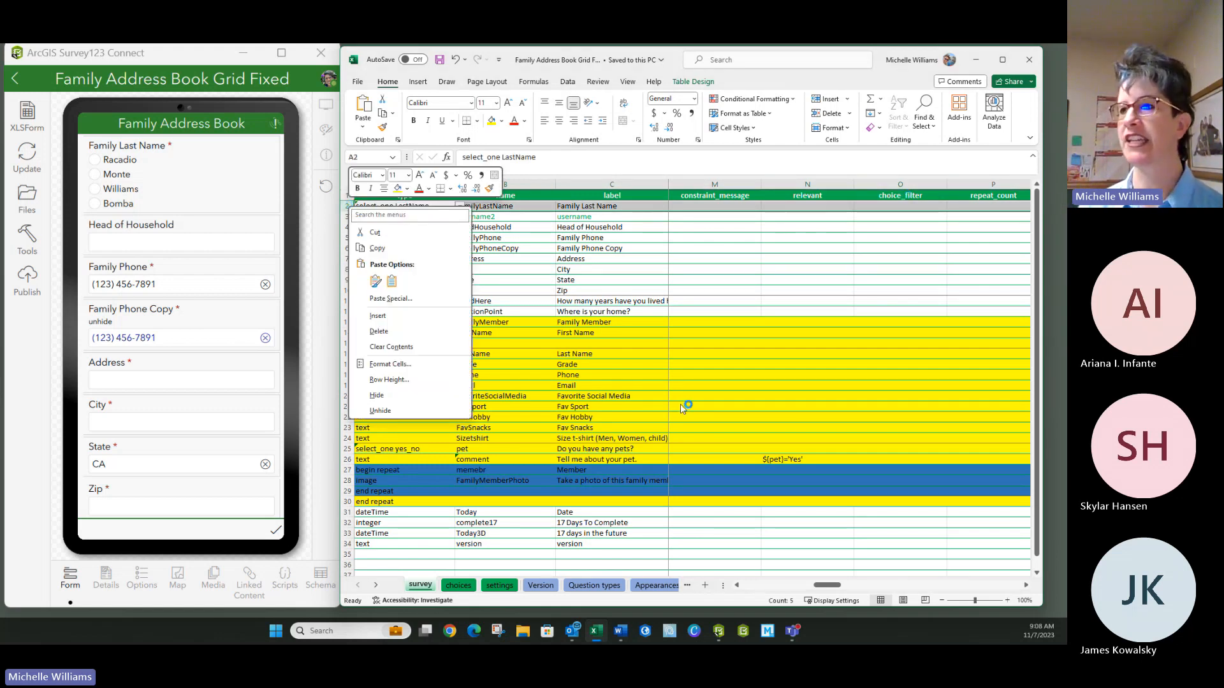
pyautogui.click(377, 316)
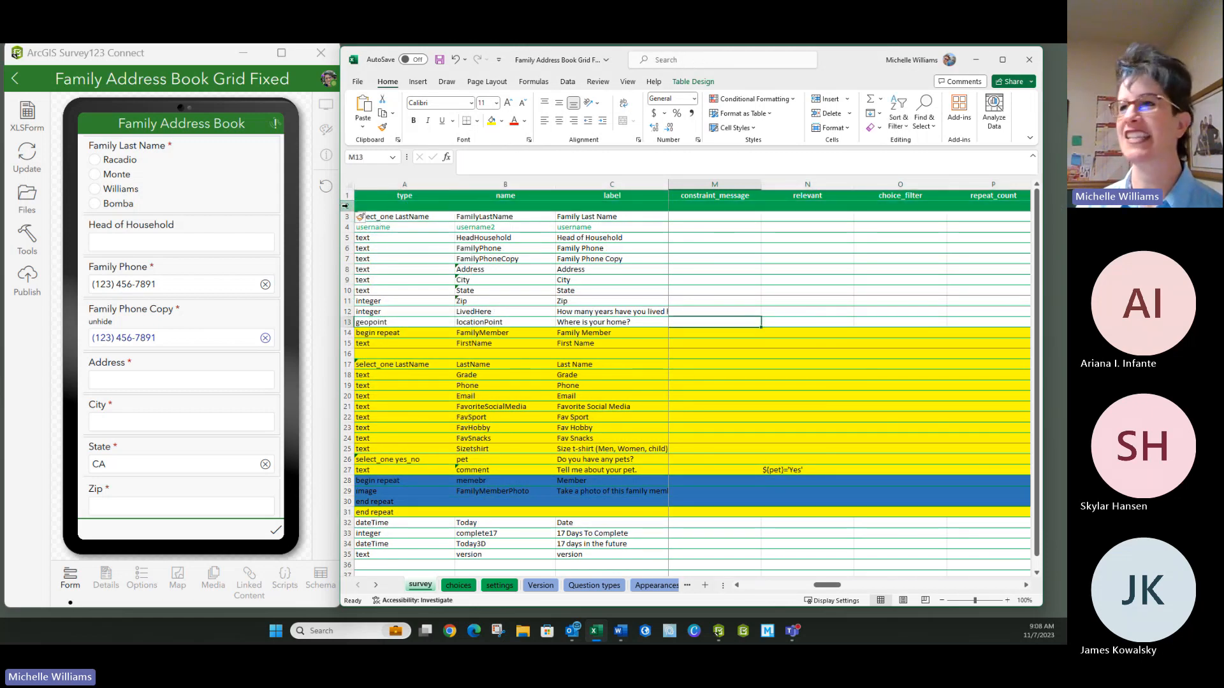
# Format the new blank row above Family Last Name with no fill, automatic font color, no bold and left alignment
pyautogui.click(345, 206)
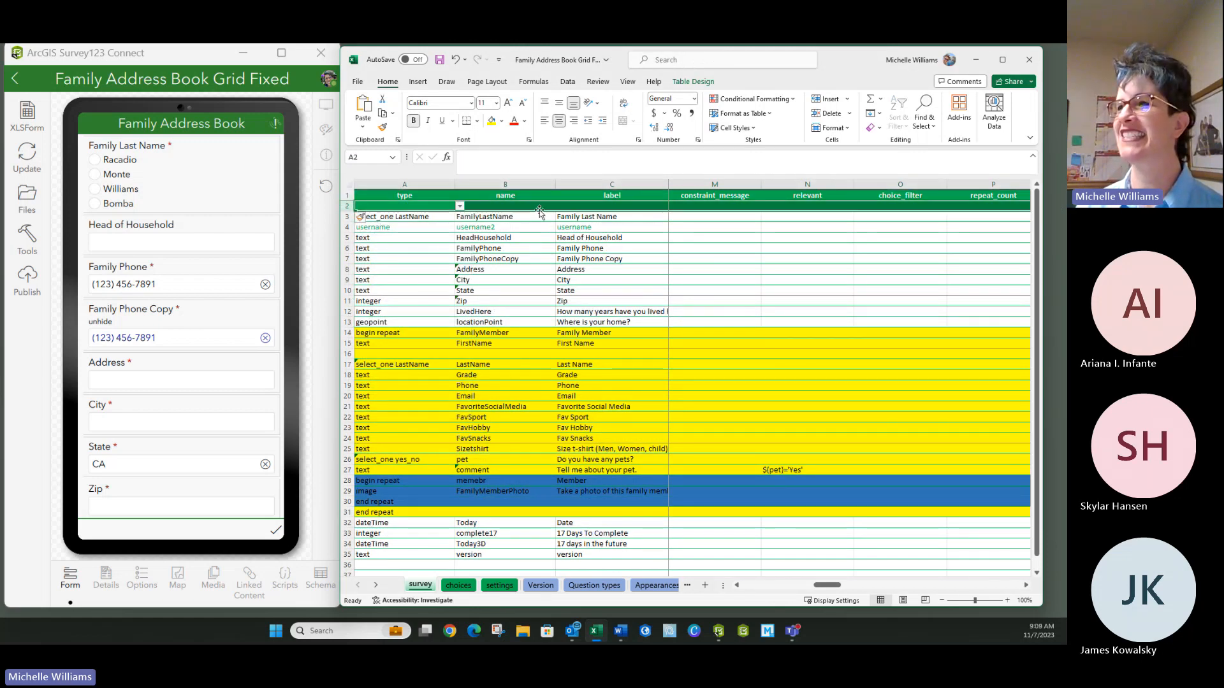
pyautogui.click(502, 121)
pyautogui.click(514, 243)
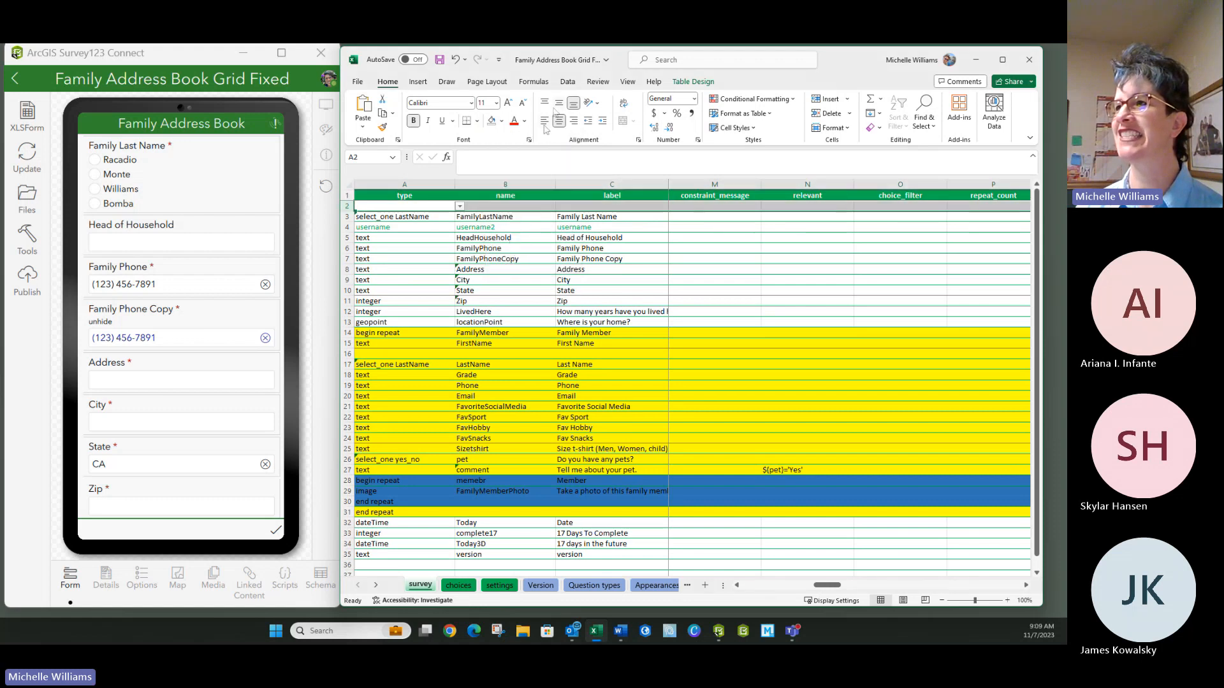
pyautogui.click(524, 121)
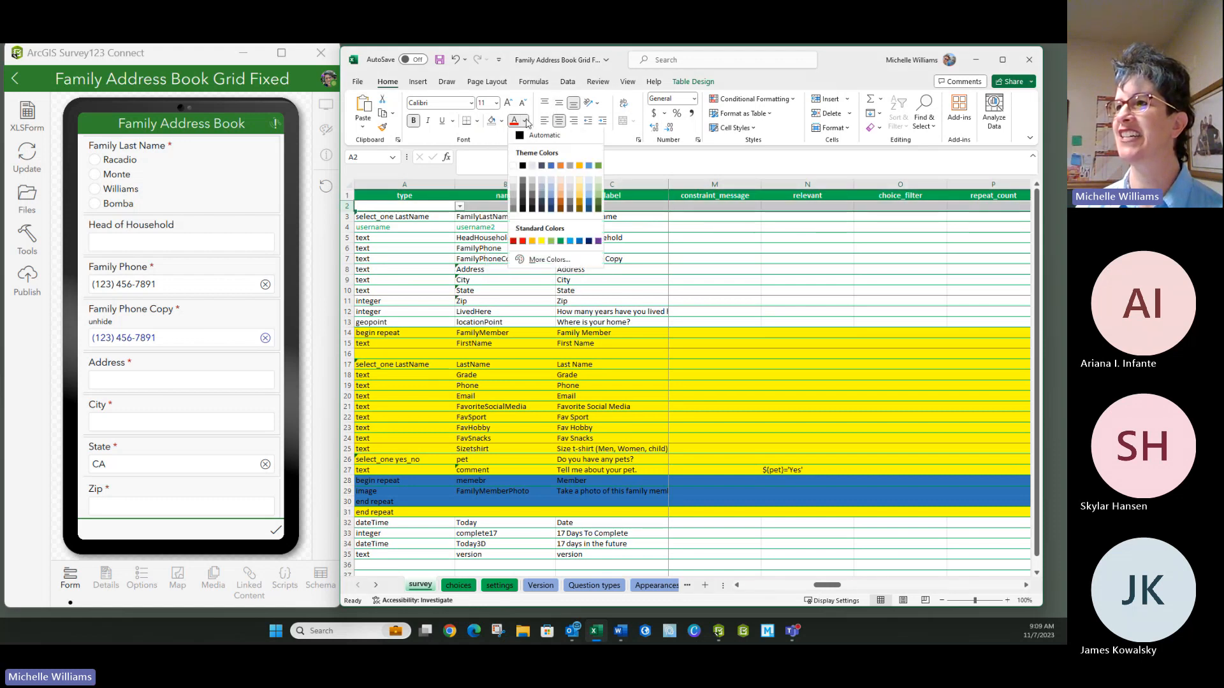
pyautogui.click(522, 136)
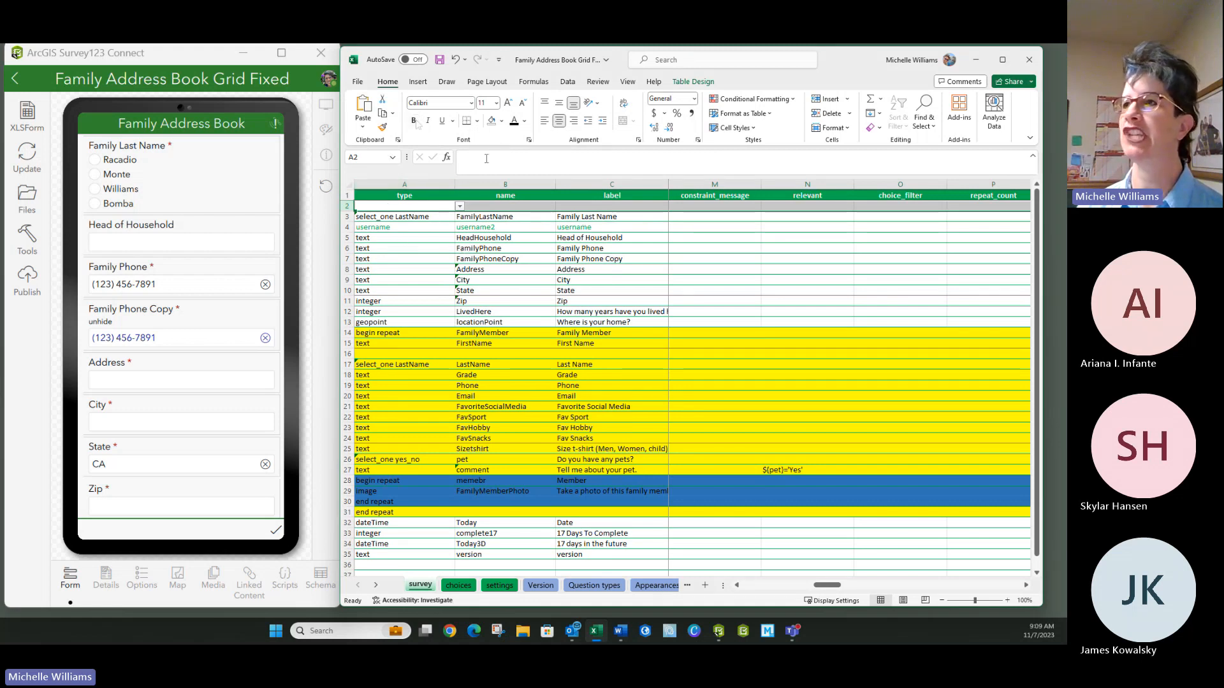
pyautogui.click(545, 123)
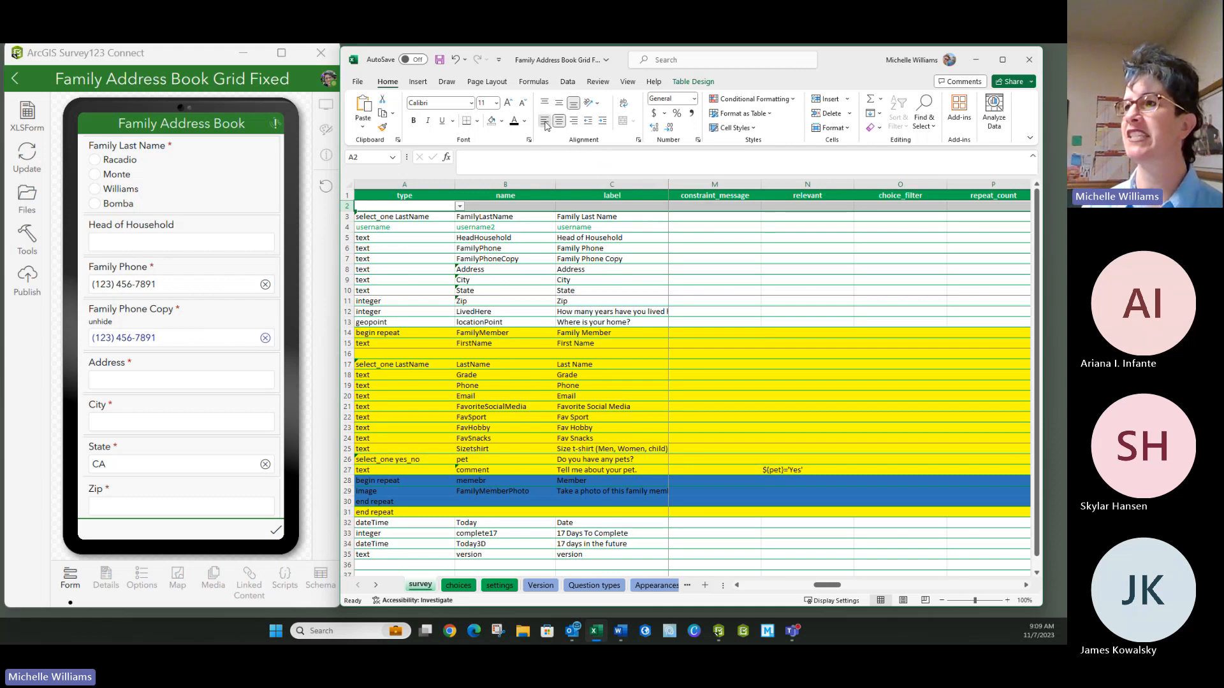
pyautogui.click(388, 243)
pyautogui.click(388, 203)
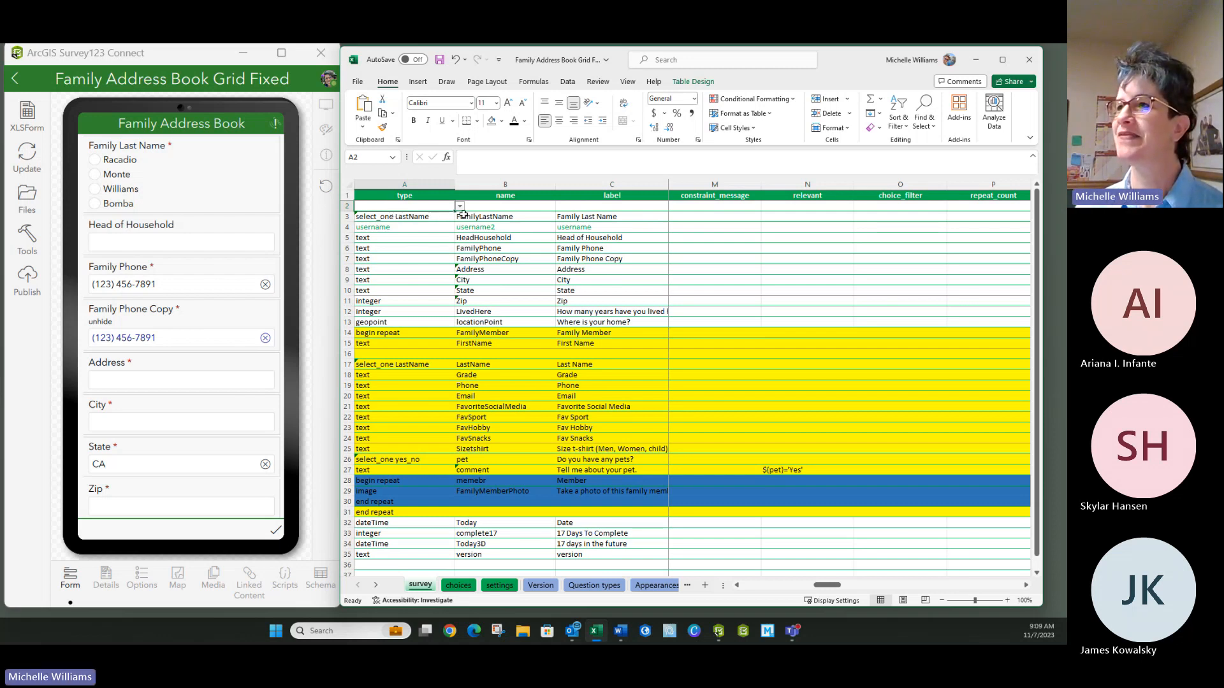
# Set the type of the blank row above Family Last Name to begin group
pyautogui.click(347, 217)
pyautogui.click(347, 207)
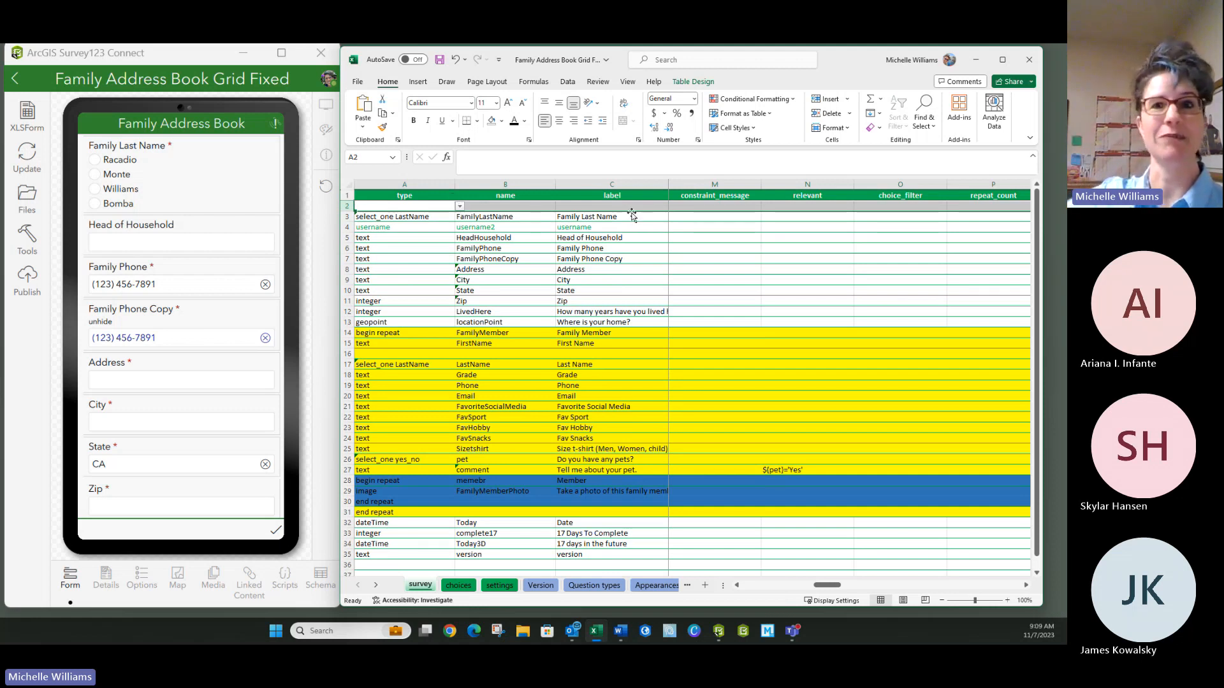
pyautogui.click(460, 206)
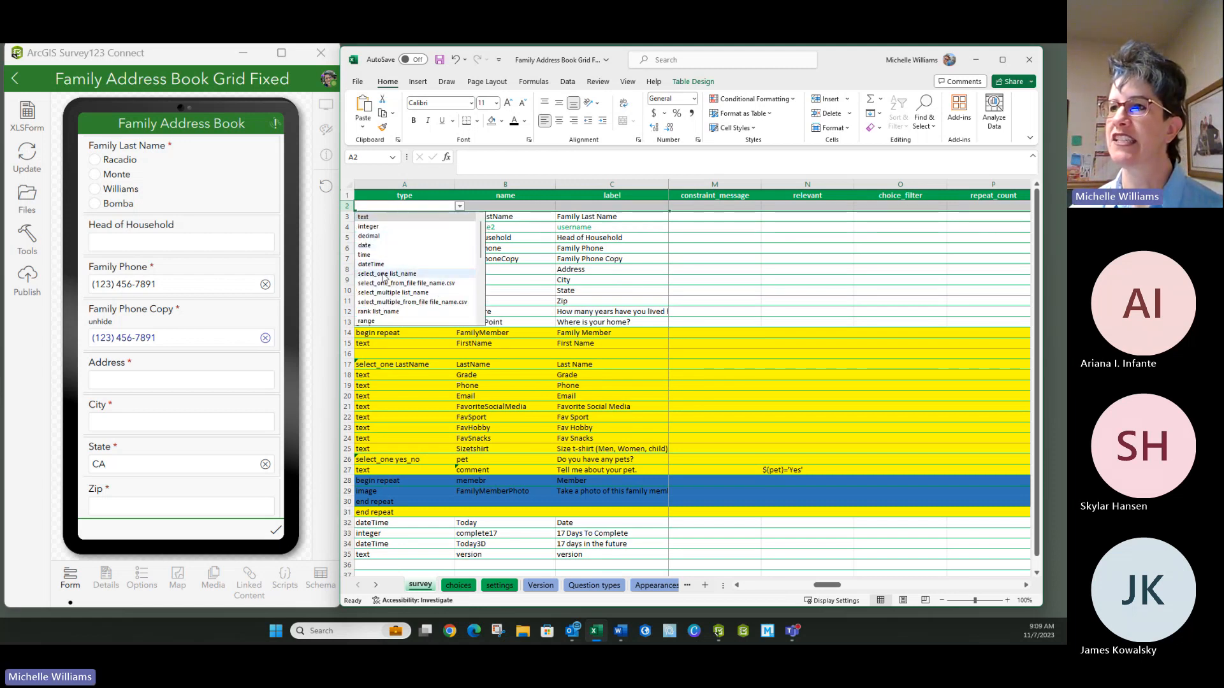
pyautogui.scroll(-3, 384, 276)
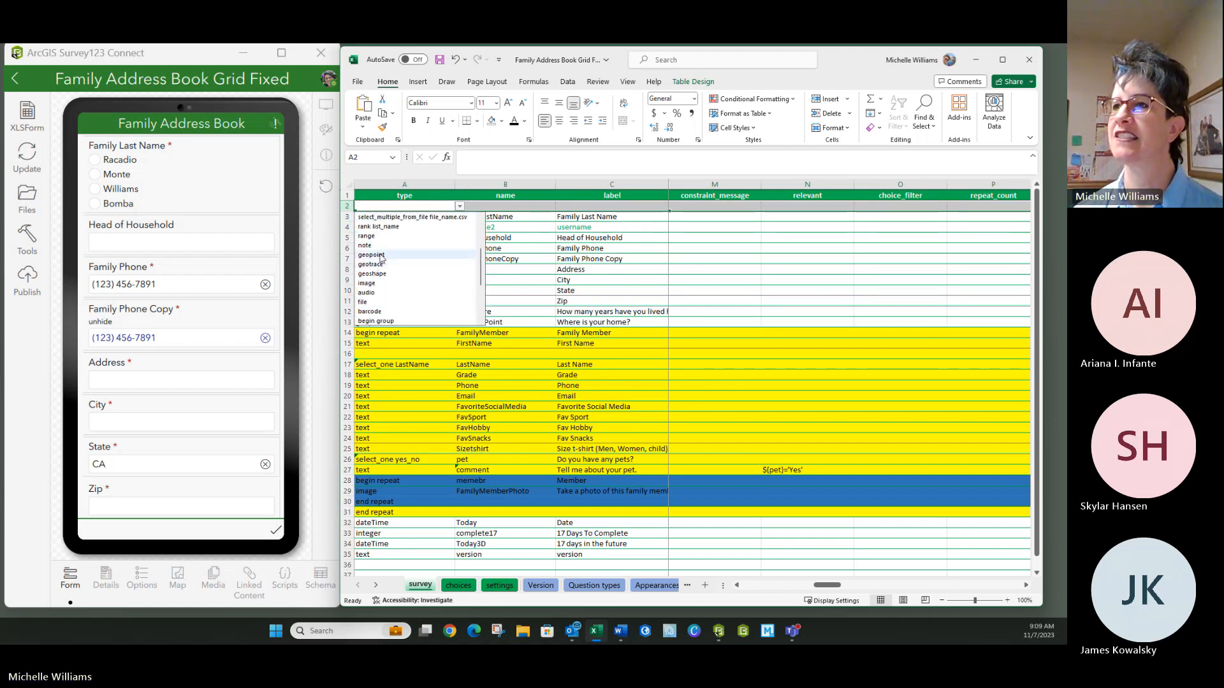
pyautogui.scroll(-3, 384, 287)
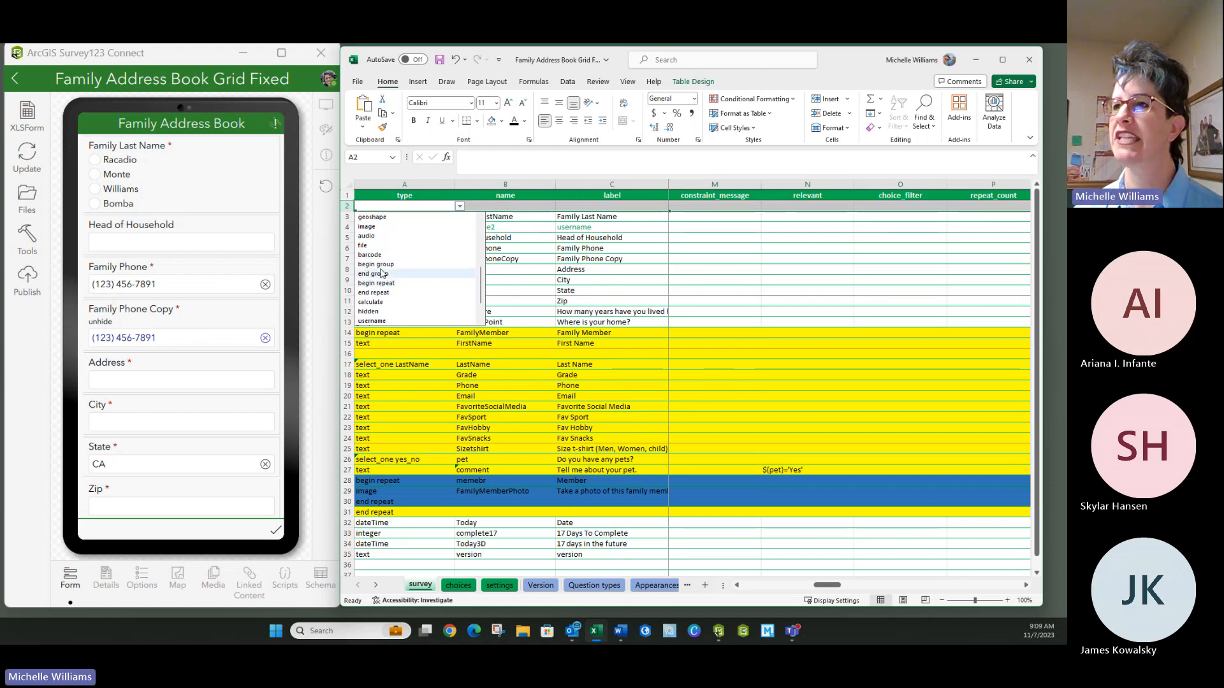
pyautogui.click(376, 263)
pyautogui.click(408, 236)
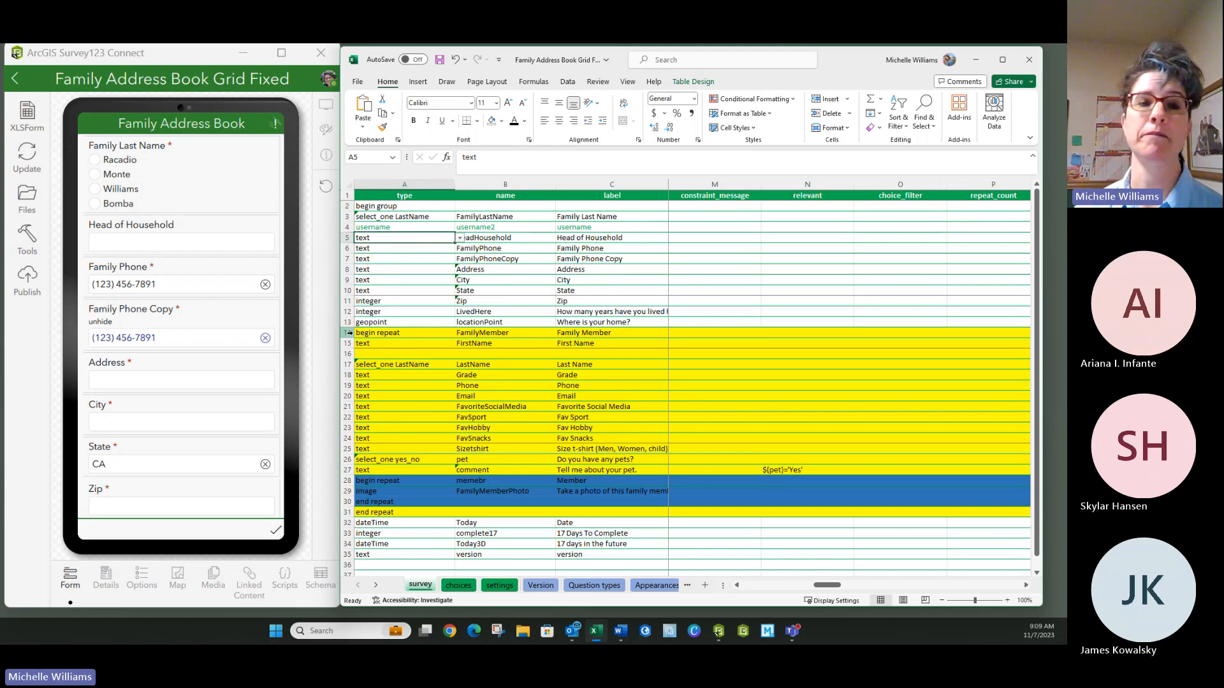
# Insert a row above the Family Member repeat and set its type to end group
pyautogui.rightClick(349, 333)
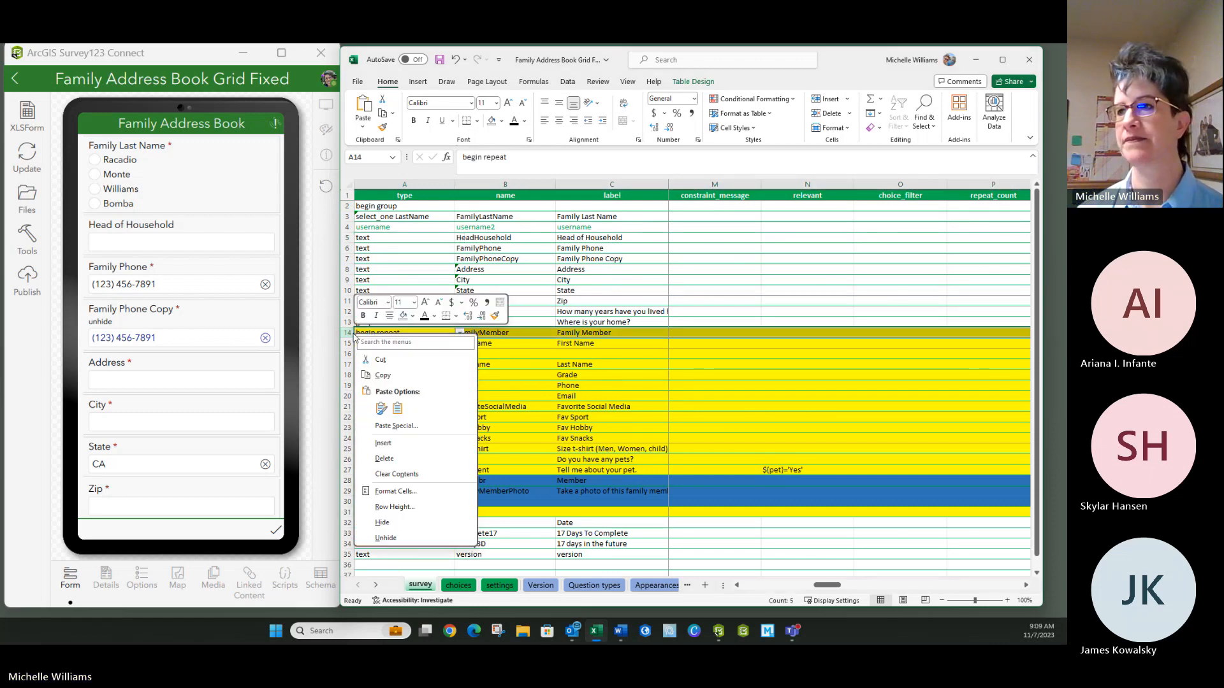
pyautogui.click(385, 444)
pyautogui.click(459, 332)
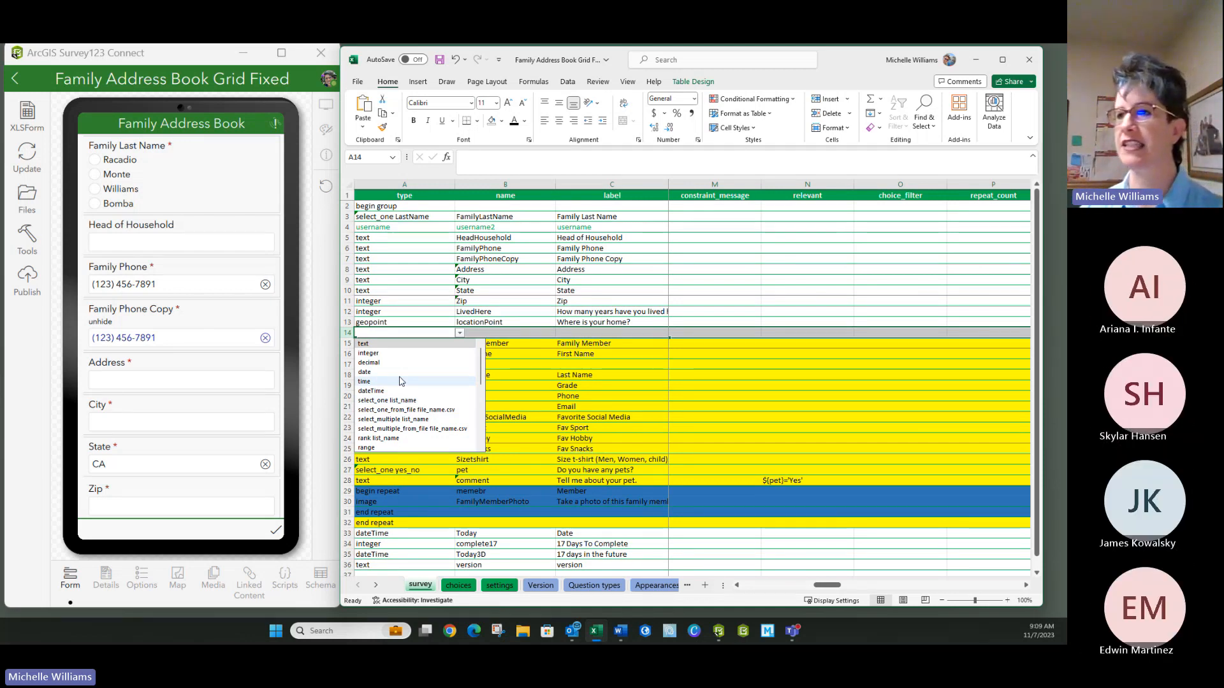
pyautogui.scroll(-3, 396, 386)
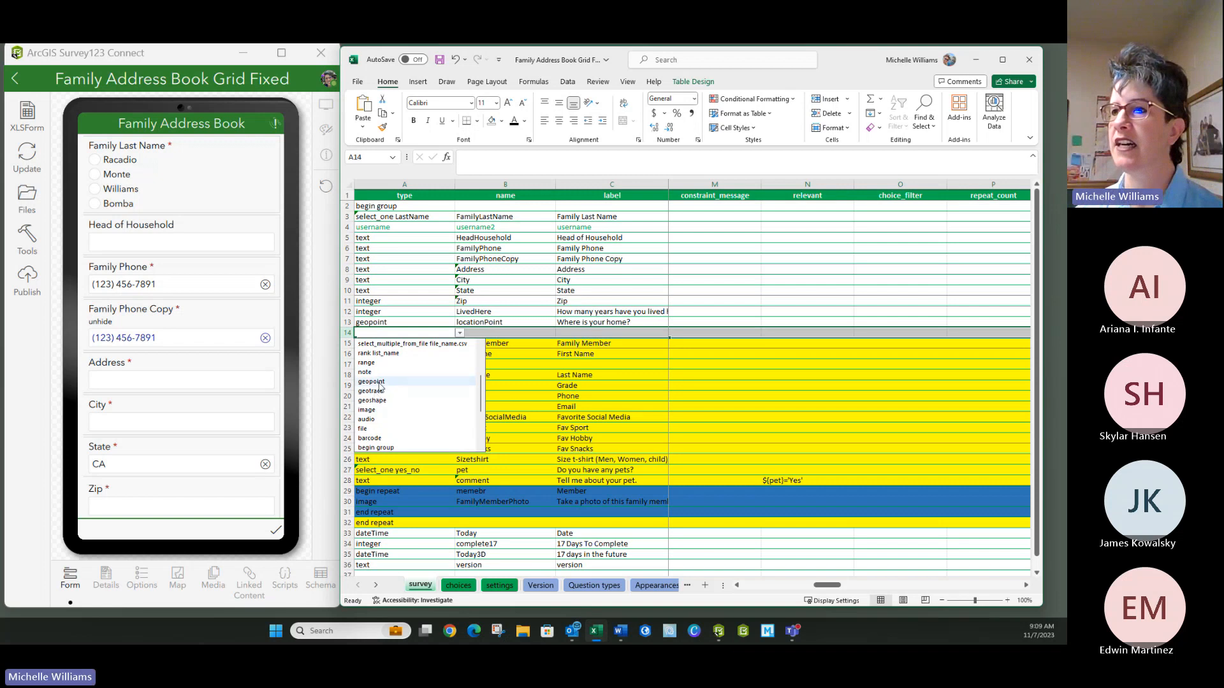
pyautogui.scroll(-1, 376, 444)
pyautogui.click(373, 428)
# Label the begin group row "Family Info"
pyautogui.click(611, 375)
pyautogui.click(585, 220)
pyautogui.click(576, 205)
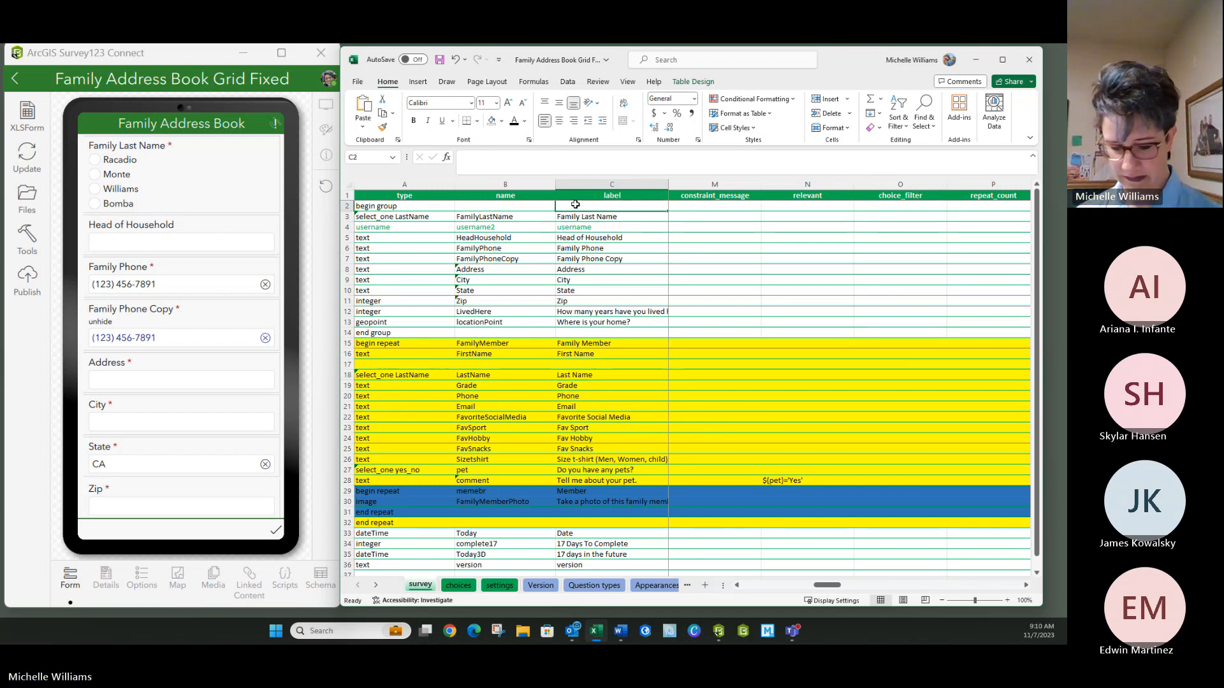
pyautogui.write('Family')
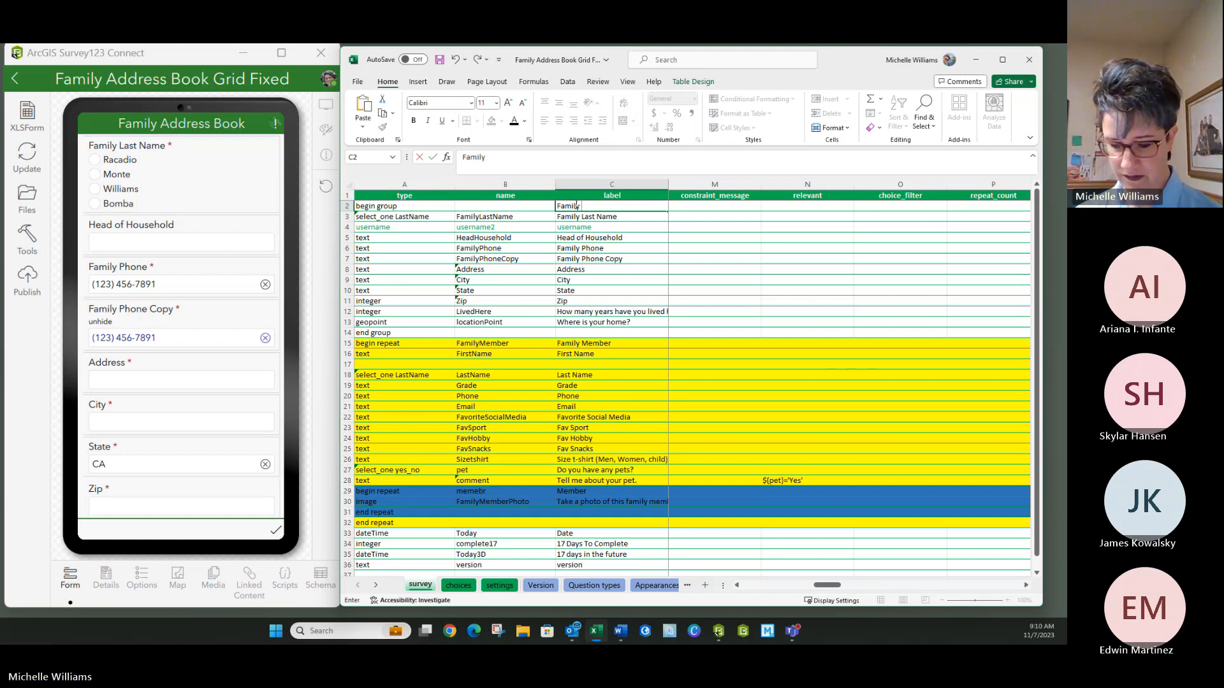
pyautogui.write(' Info')
pyautogui.hotkey('ctrl', 'Return')
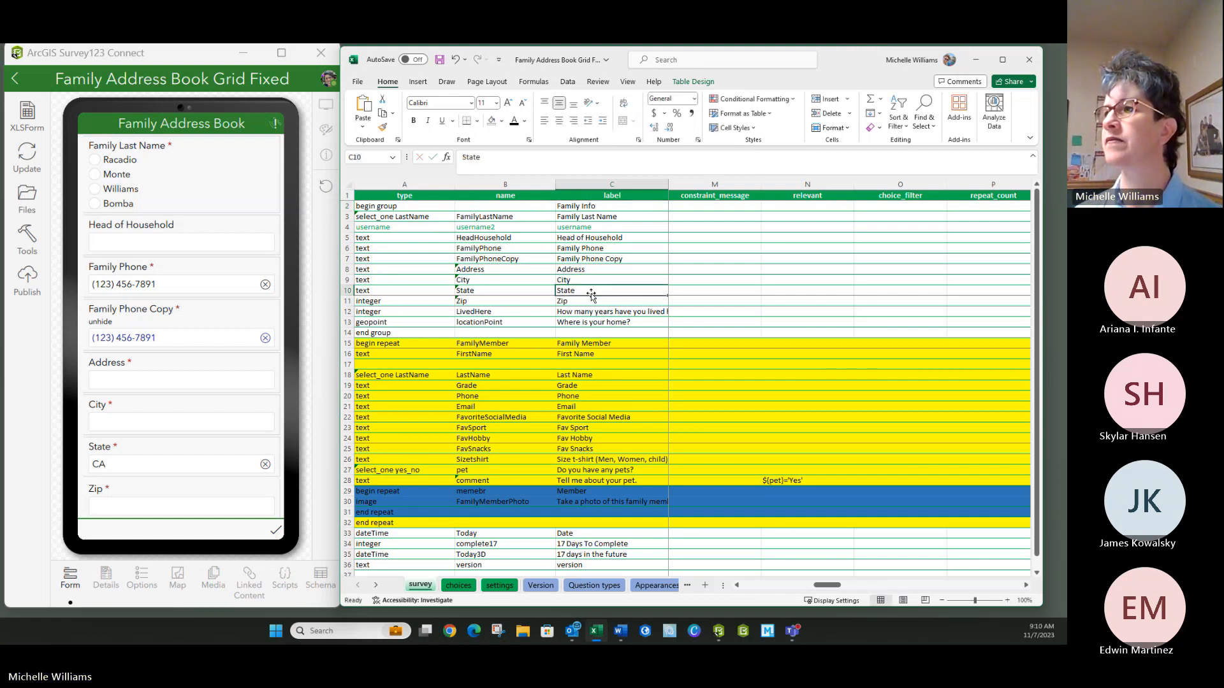
# Copy the group's label into its name cell and remove the space so it reads FamilyInfo
pyautogui.hotkey('ctrl', 'c')
pyautogui.click(480, 208)
pyautogui.hotkey('ctrl', 'v')
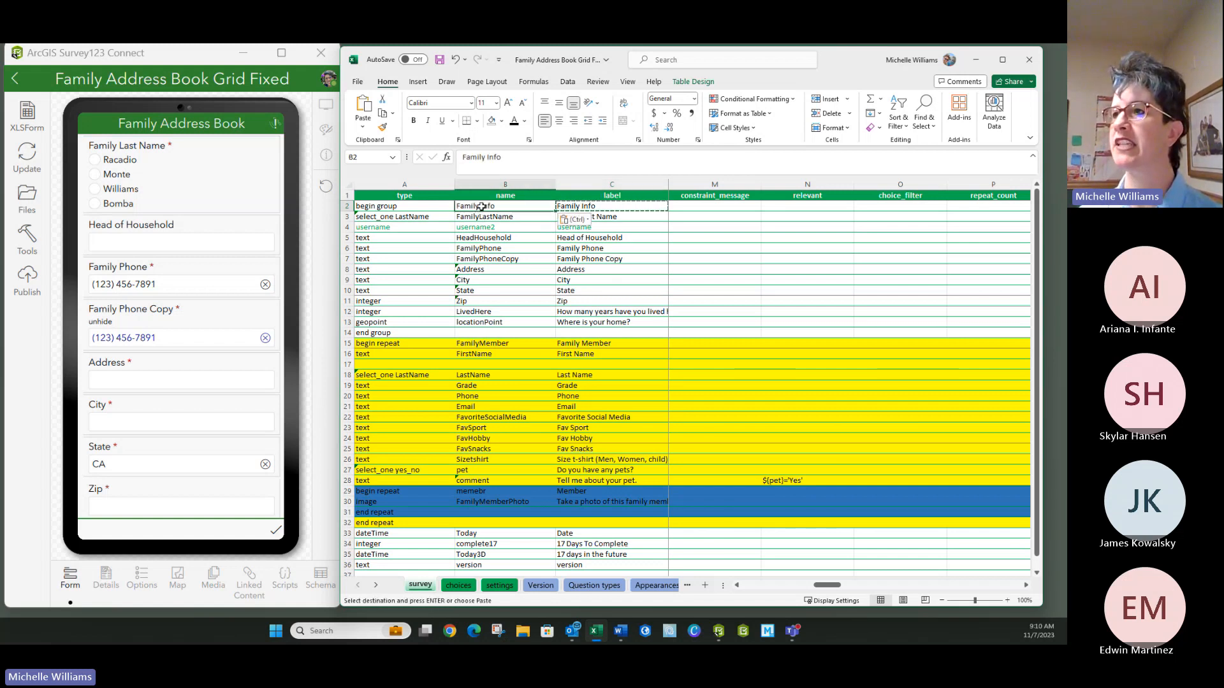
pyautogui.doubleClick(481, 206)
pyautogui.press('BackSpace')
pyautogui.click(476, 255)
# Set the Family Info group's appearance to w8 and save the workbook
pyautogui.click(614, 206)
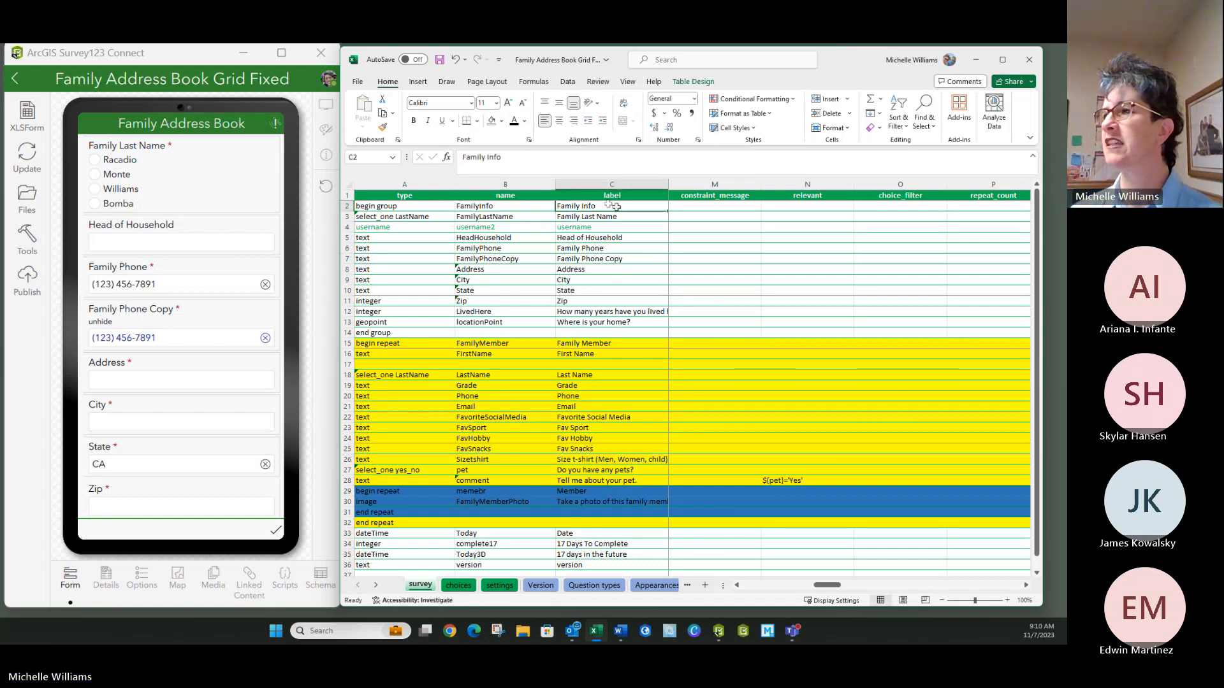
pyautogui.press('Right')
pyautogui.press('Right')
pyautogui.press('Right')
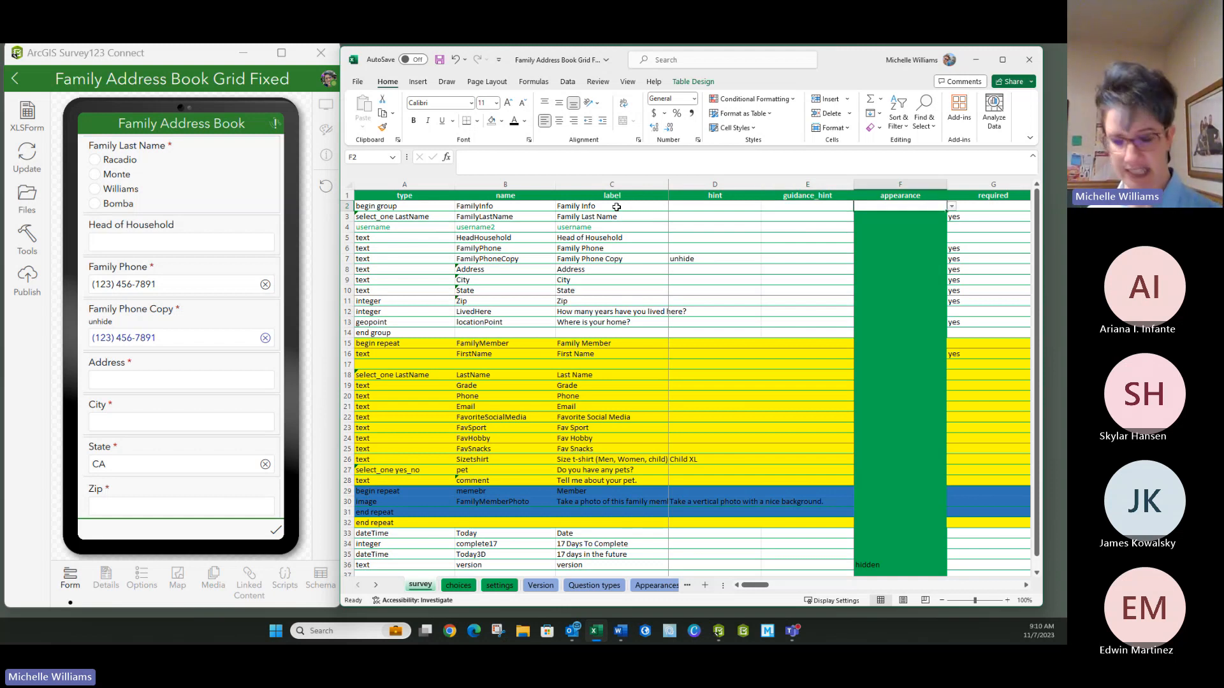
pyautogui.write('w')
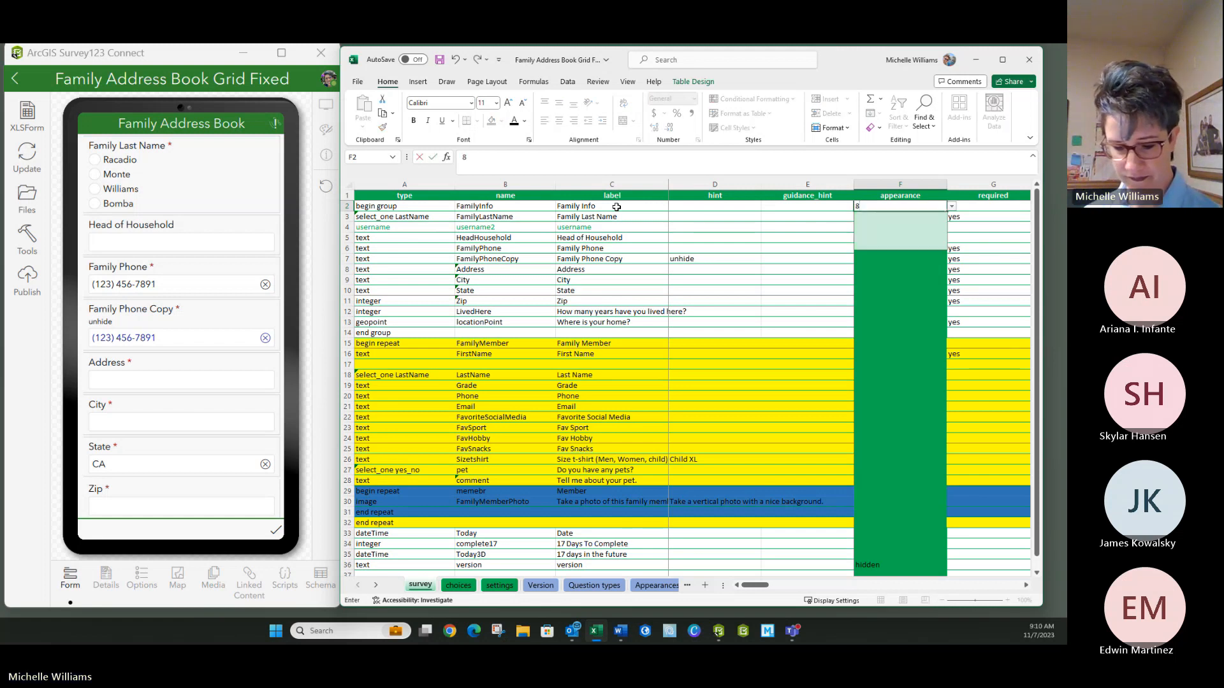
pyautogui.write('8')
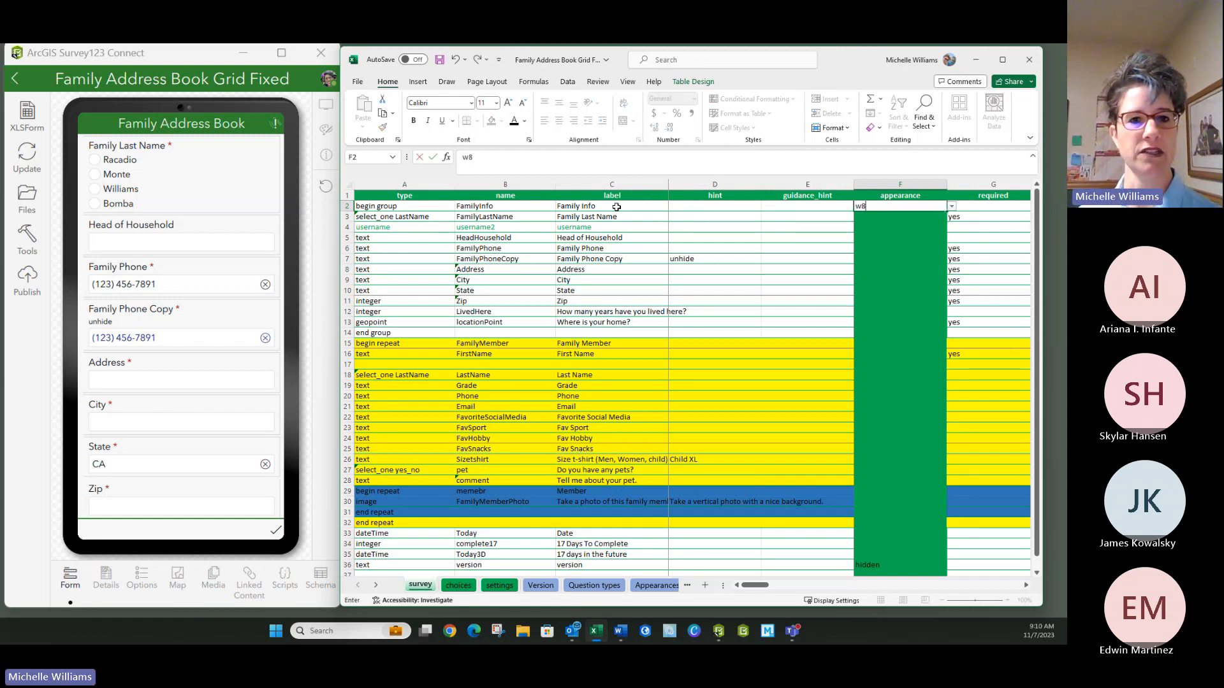
pyautogui.press('Return')
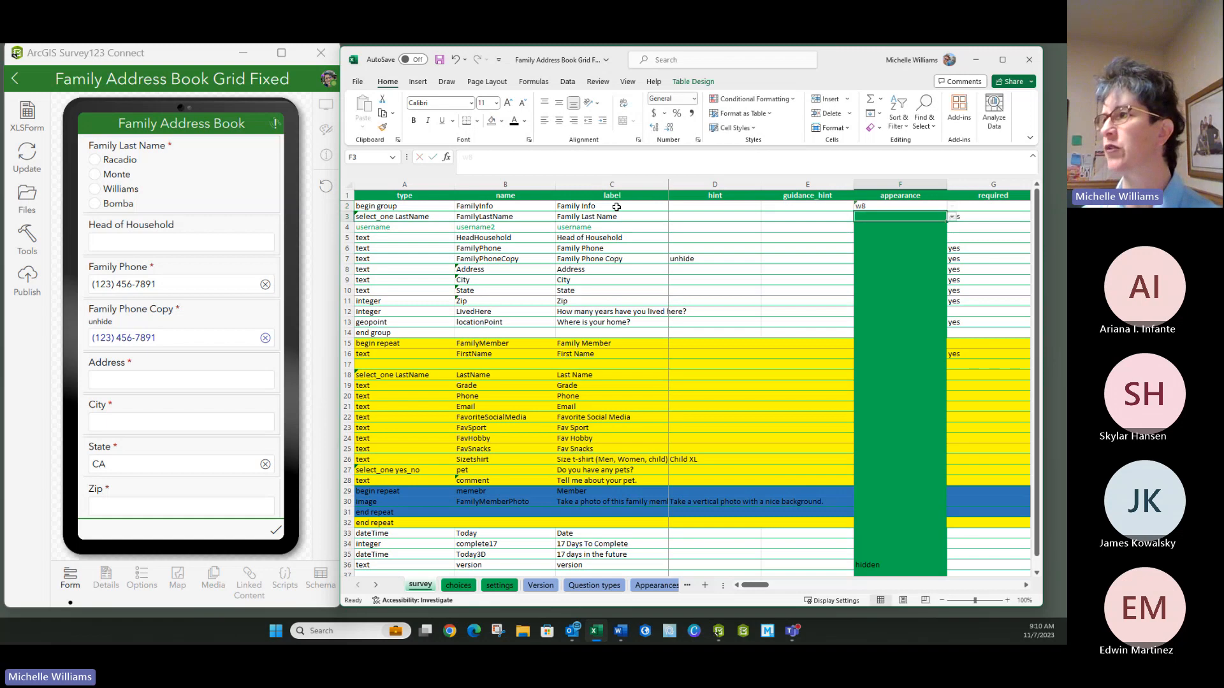
pyautogui.click(441, 61)
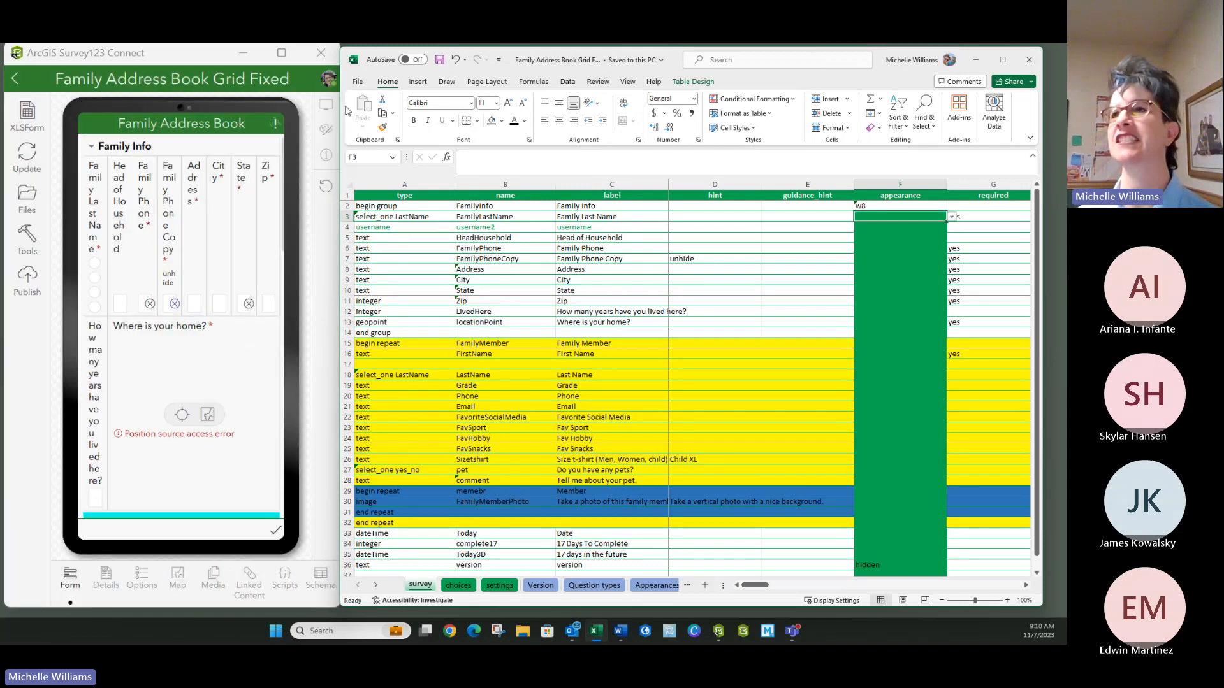
# Switch the Survey123 Connect form preview to Tablet Landscape and make its window shorter and wider to enlarge the form
pyautogui.click(326, 105)
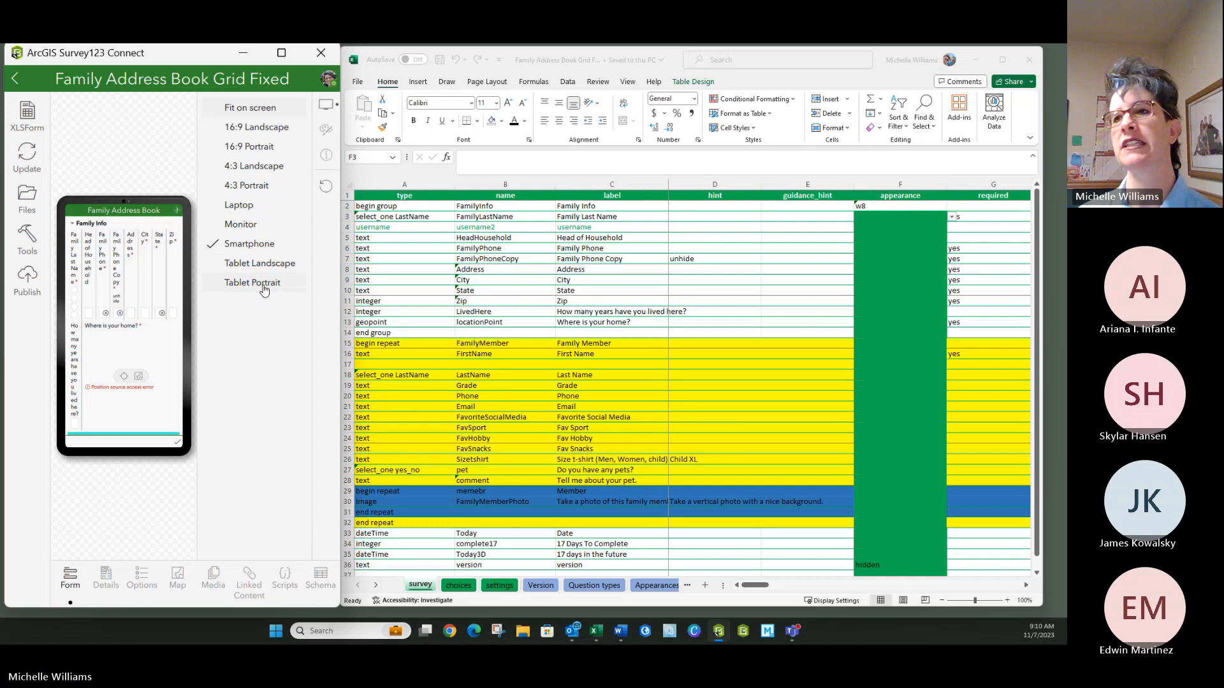
pyautogui.click(261, 269)
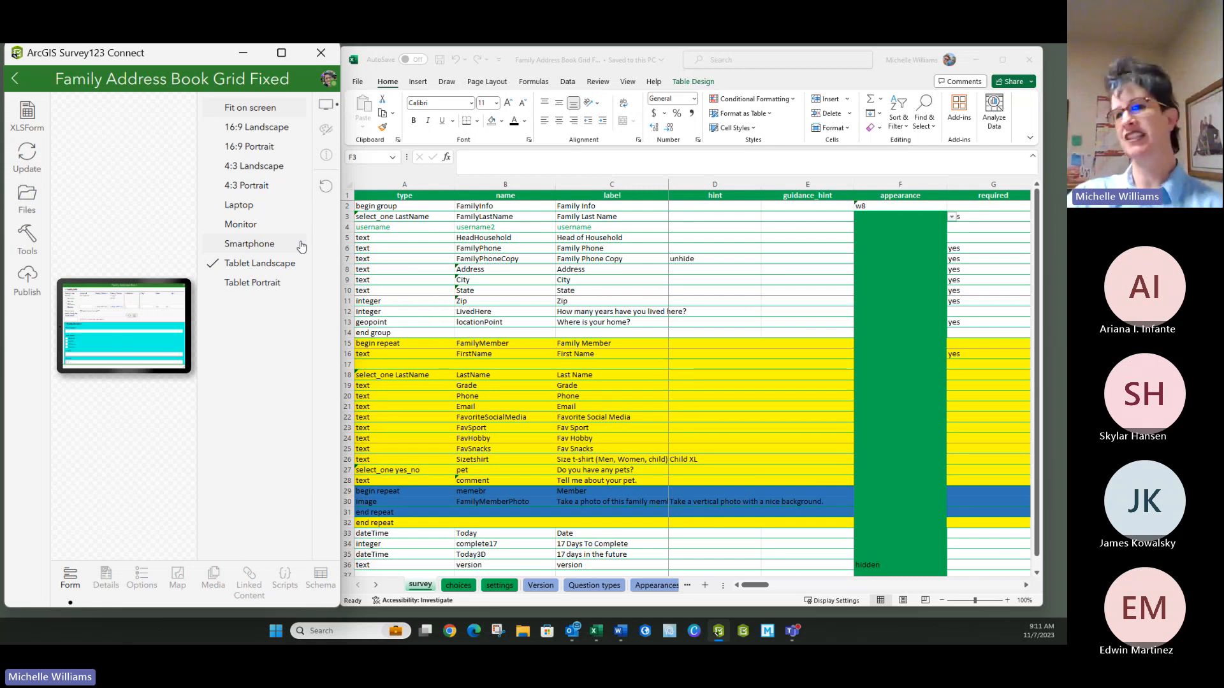
pyautogui.click(331, 104)
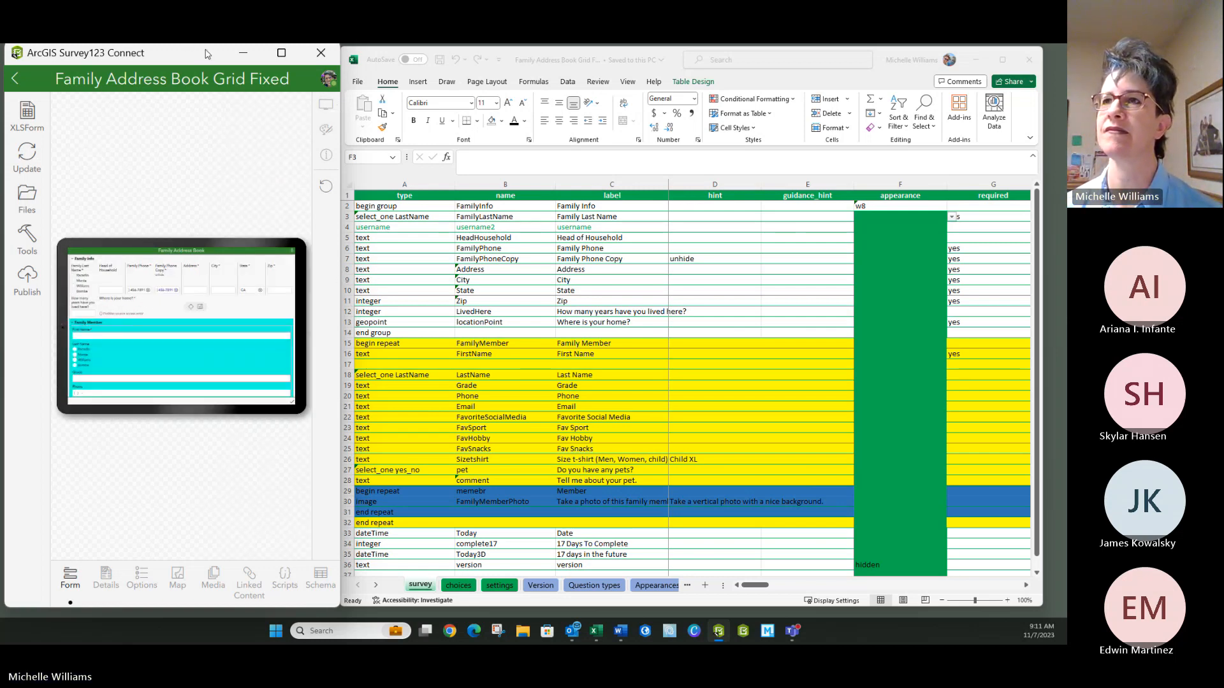
pyautogui.moveTo(205, 611); pyautogui.dragTo(207, 409)
pyautogui.moveTo(342, 349); pyautogui.dragTo(545, 349)
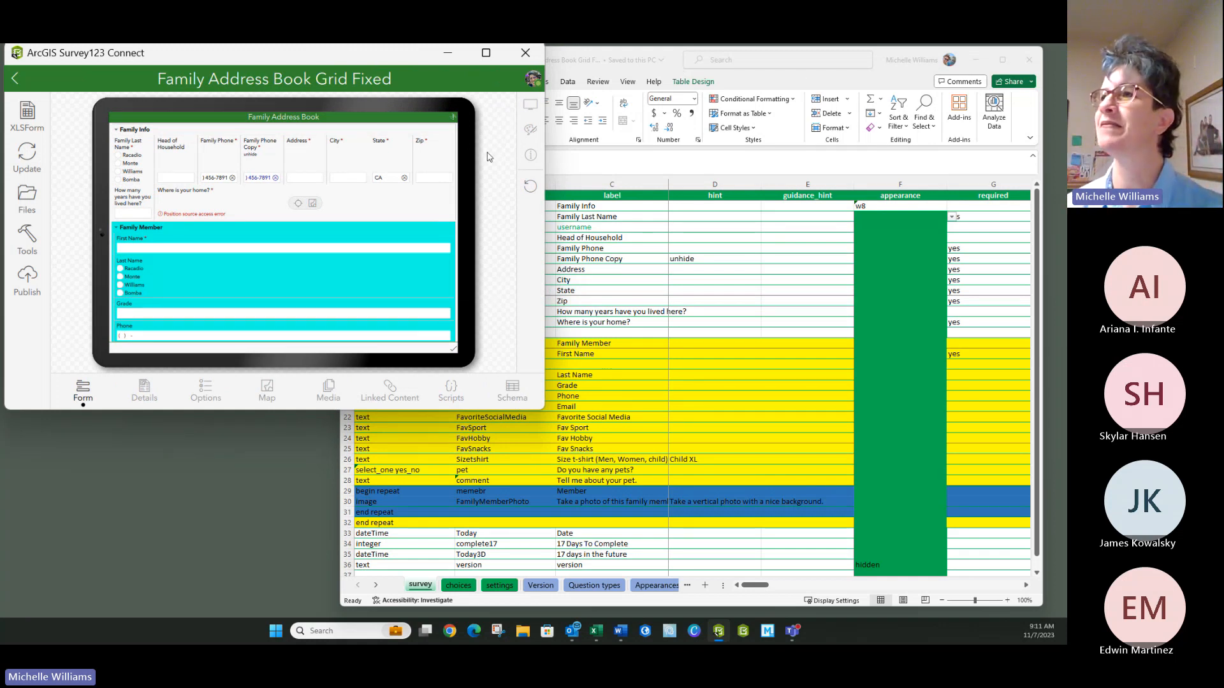
# Return to the XLSForm in Excel and reposition its window so the form preview and the appearance column both show
pyautogui.click(610, 301)
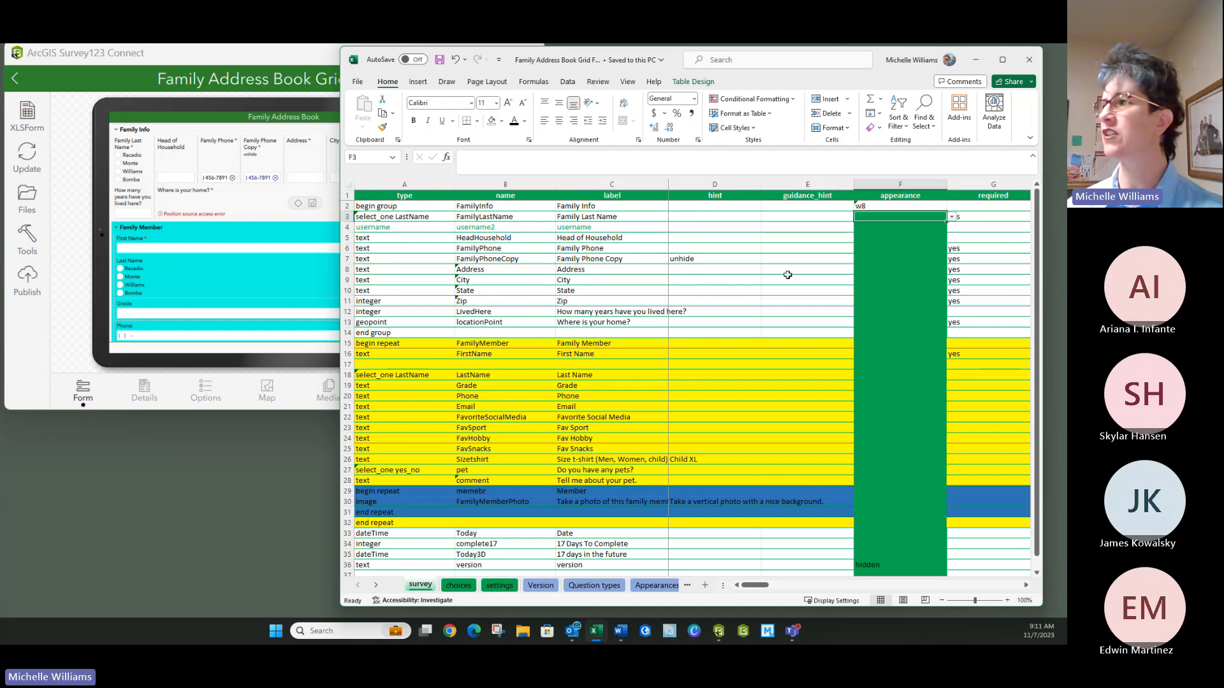
pyautogui.moveTo(517, 62); pyautogui.dragTo(646, 63)
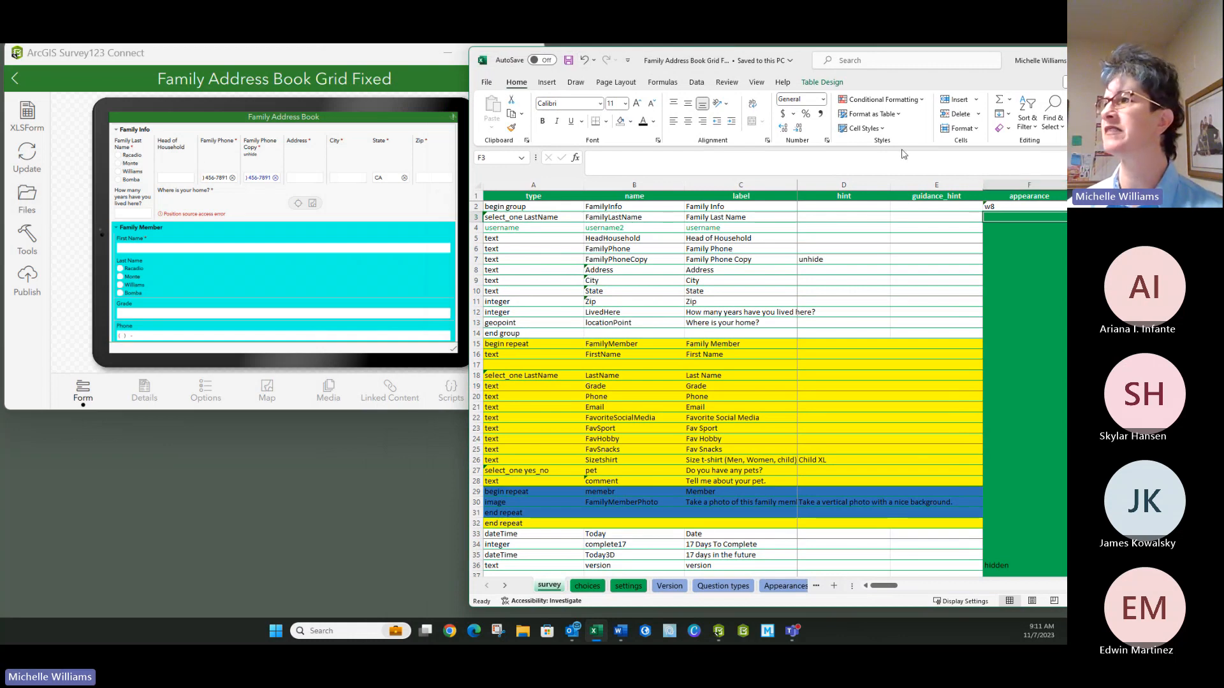
pyautogui.moveTo(802, 60); pyautogui.dragTo(687, 64)
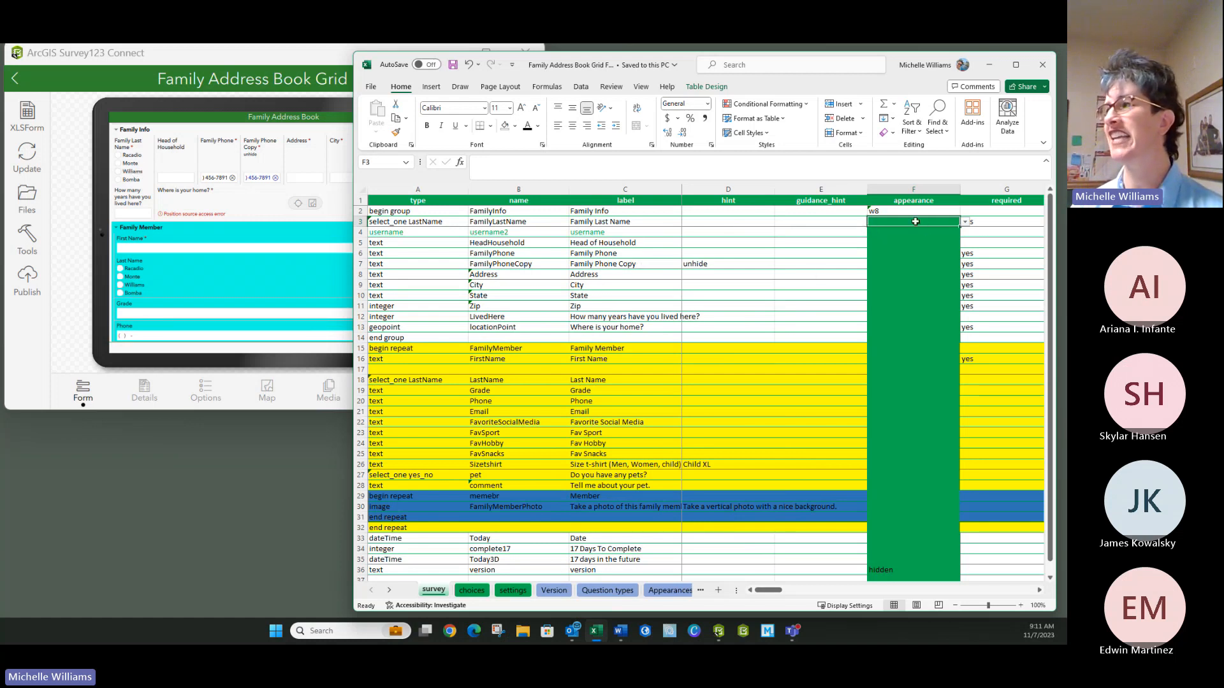
# Set the Family Last Name question's appearance to w2 and save the workbook
pyautogui.write('w2')
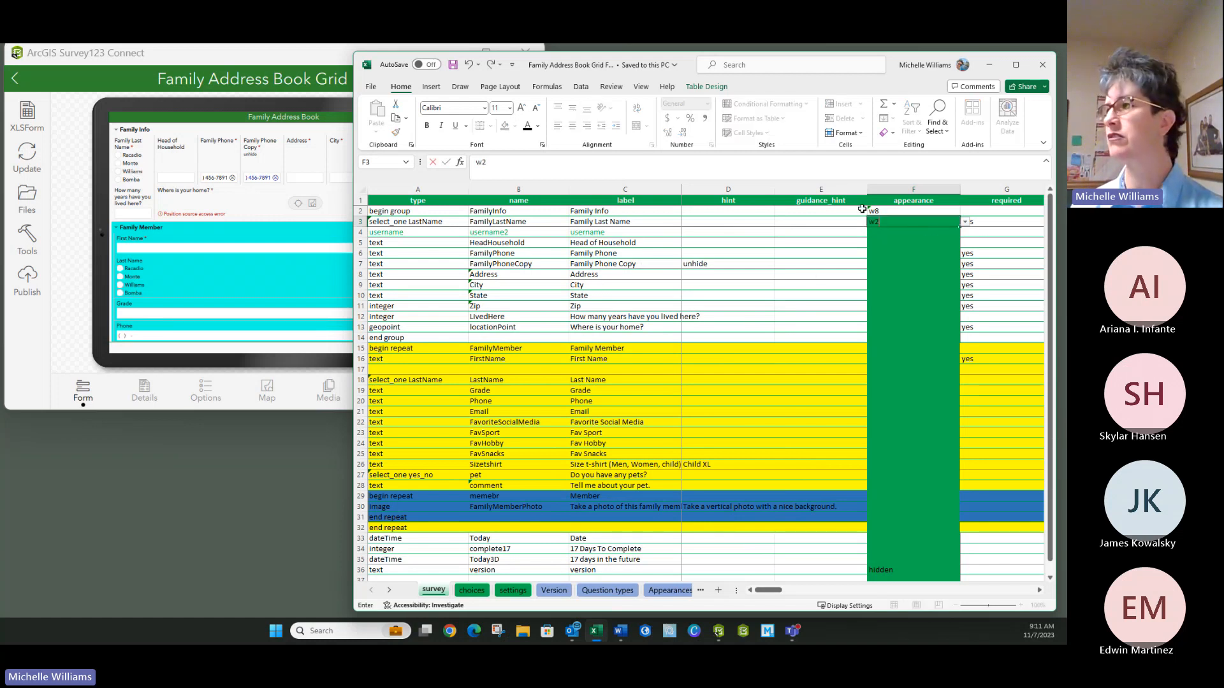
pyautogui.click(893, 263)
pyautogui.click(454, 65)
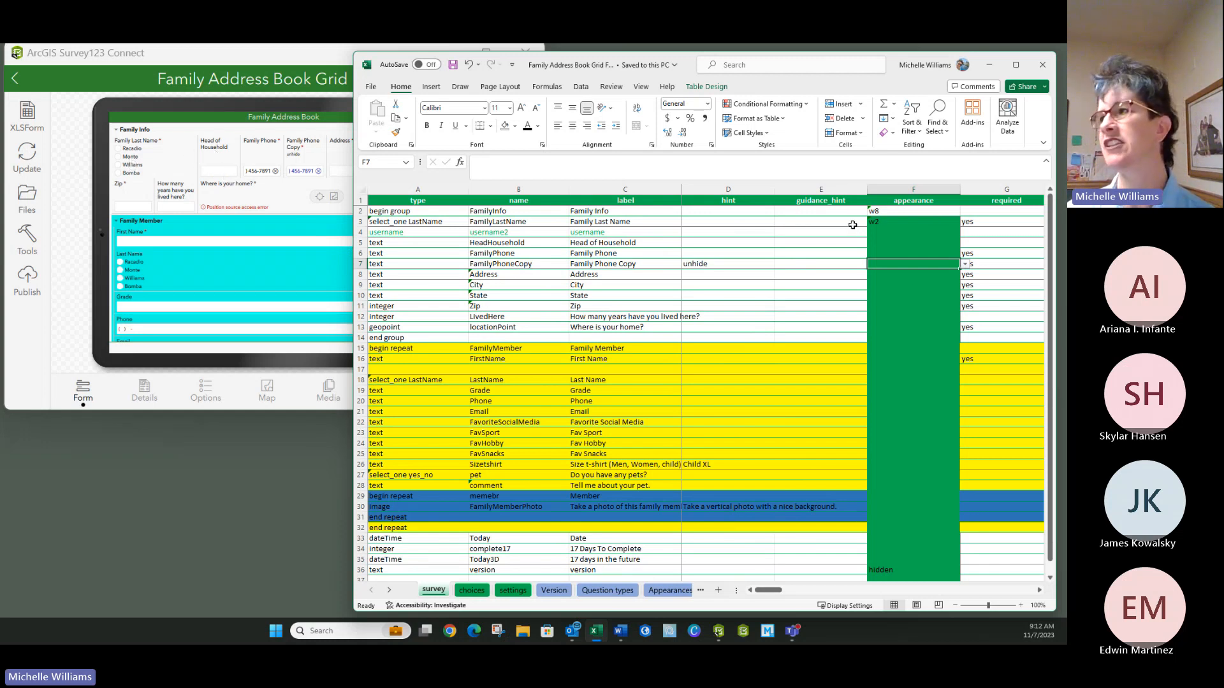
# Copy the w2 appearance from Family Last Name to the username question
pyautogui.click(874, 220)
pyautogui.hotkey('ctrl', 'c')
pyautogui.press('Down')
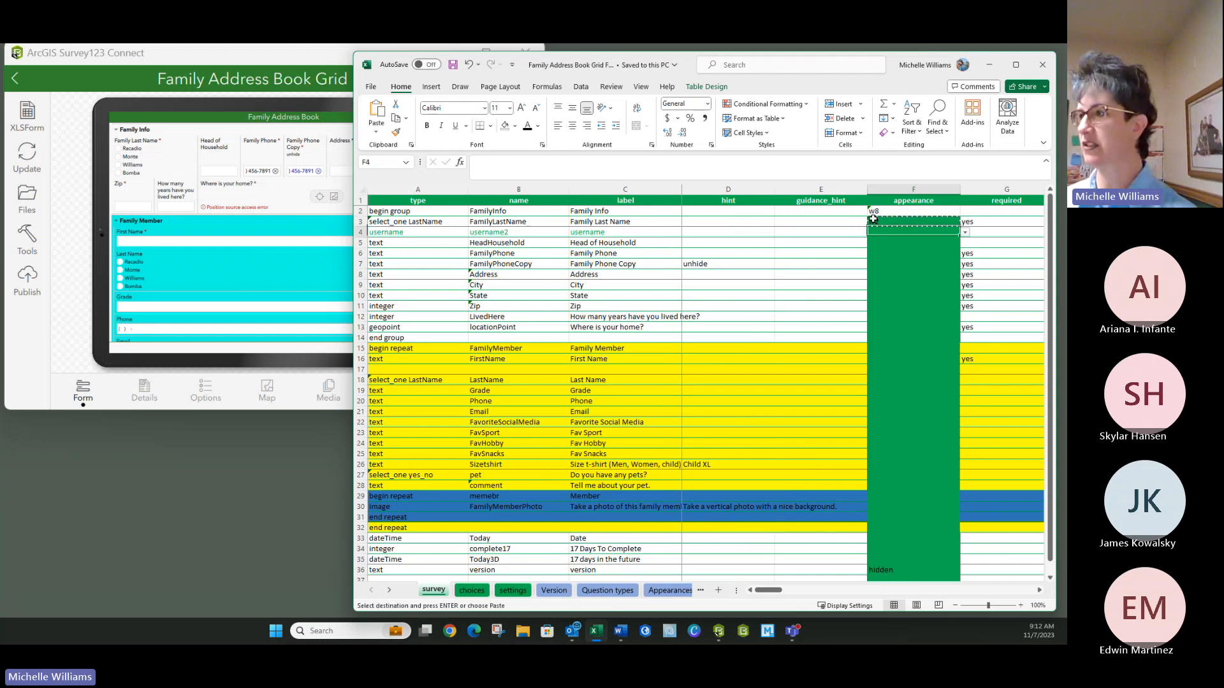
pyautogui.hotkey('ctrl', 'v')
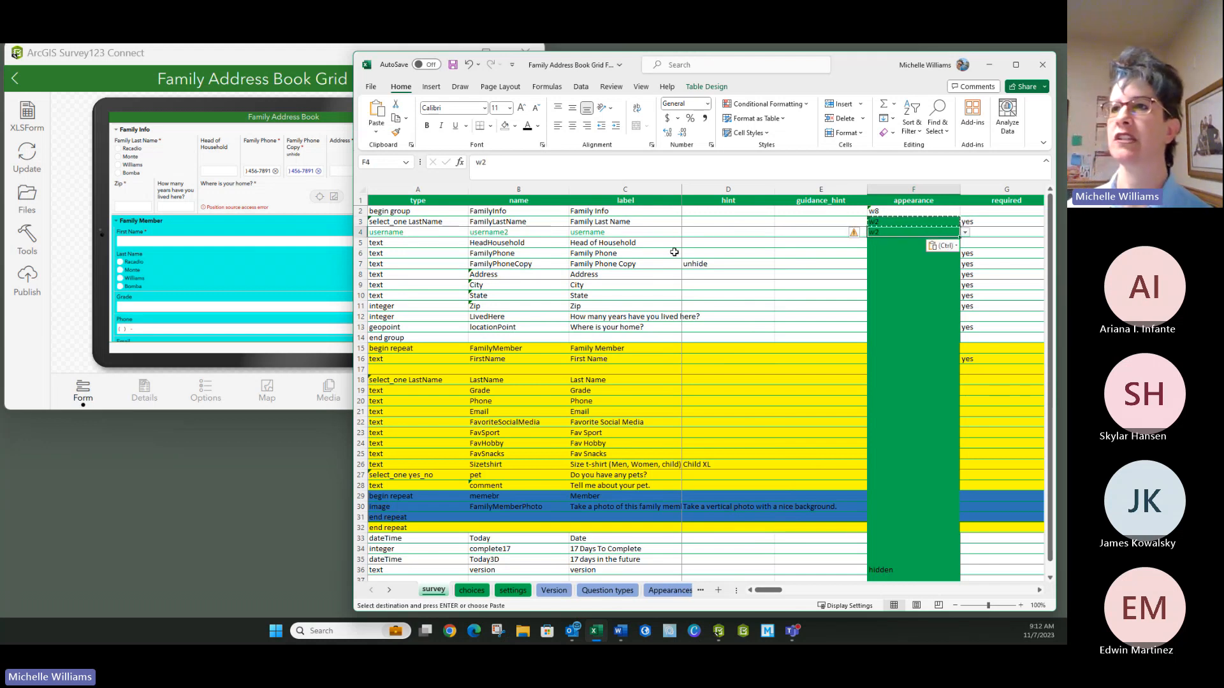
# Paste the copied w2 appearance into the Head of Household question
pyautogui.press('Down')
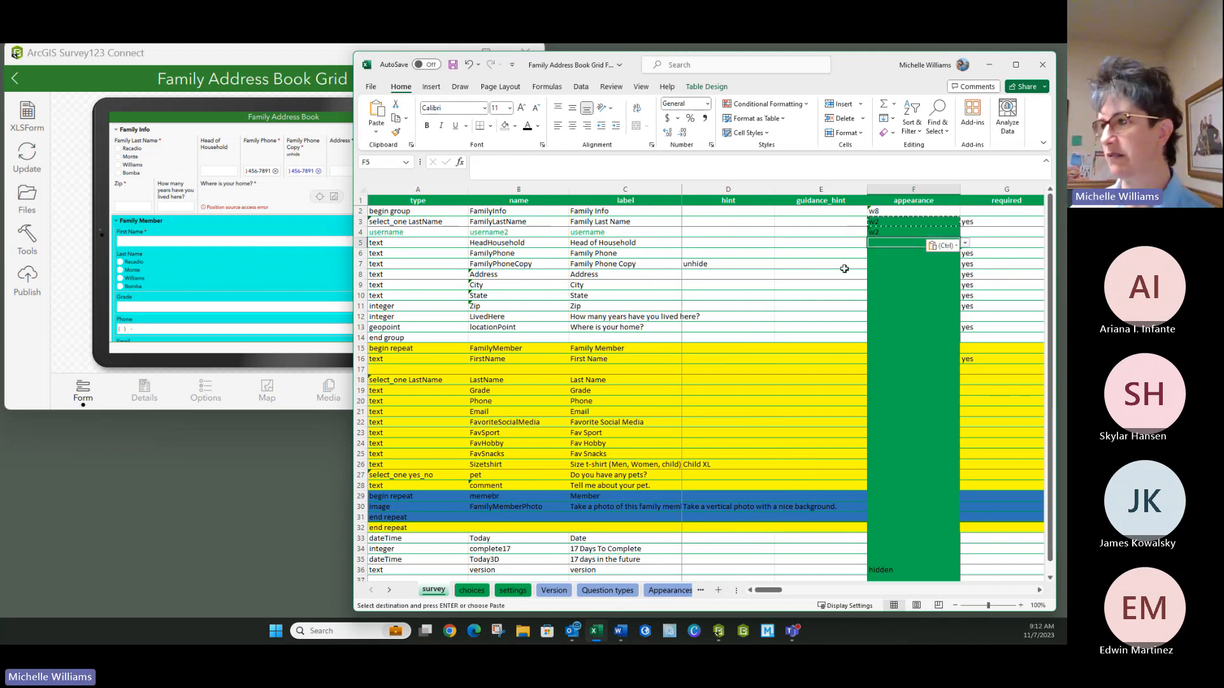
pyautogui.press('Return')
pyautogui.press('Right')
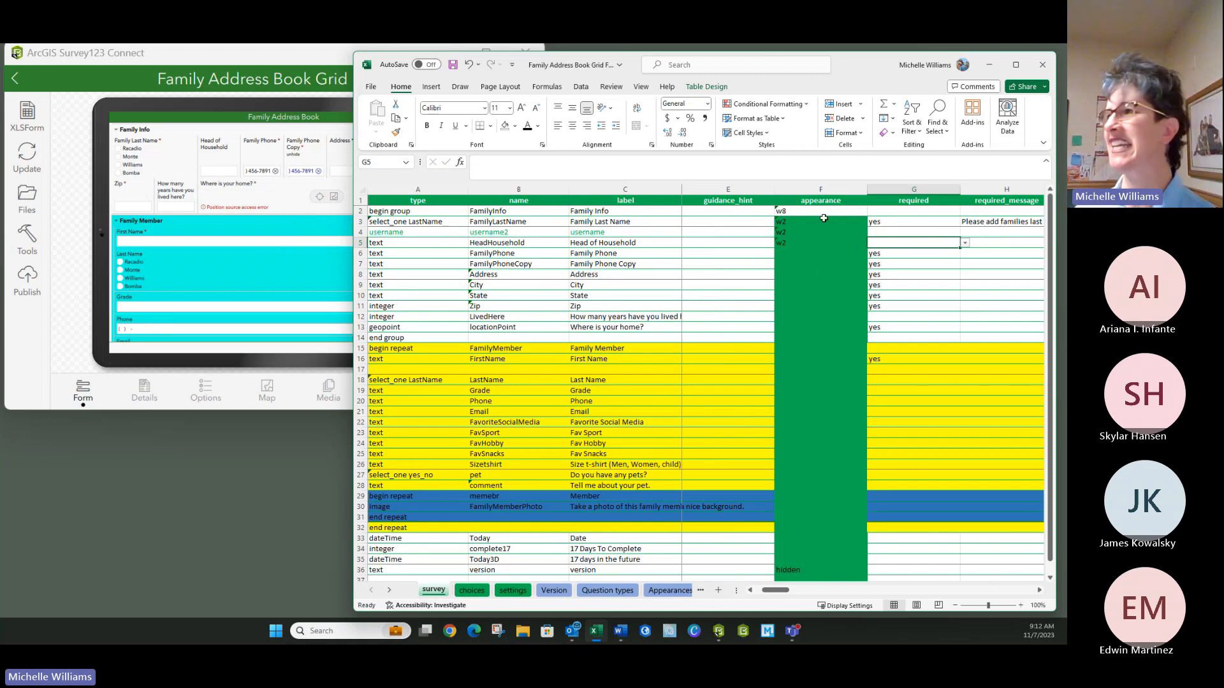
# Set the Family Phone Copy question's appearance to hidden, save, and narrow the workbook window to uncover the form preview
pyautogui.click(367, 254)
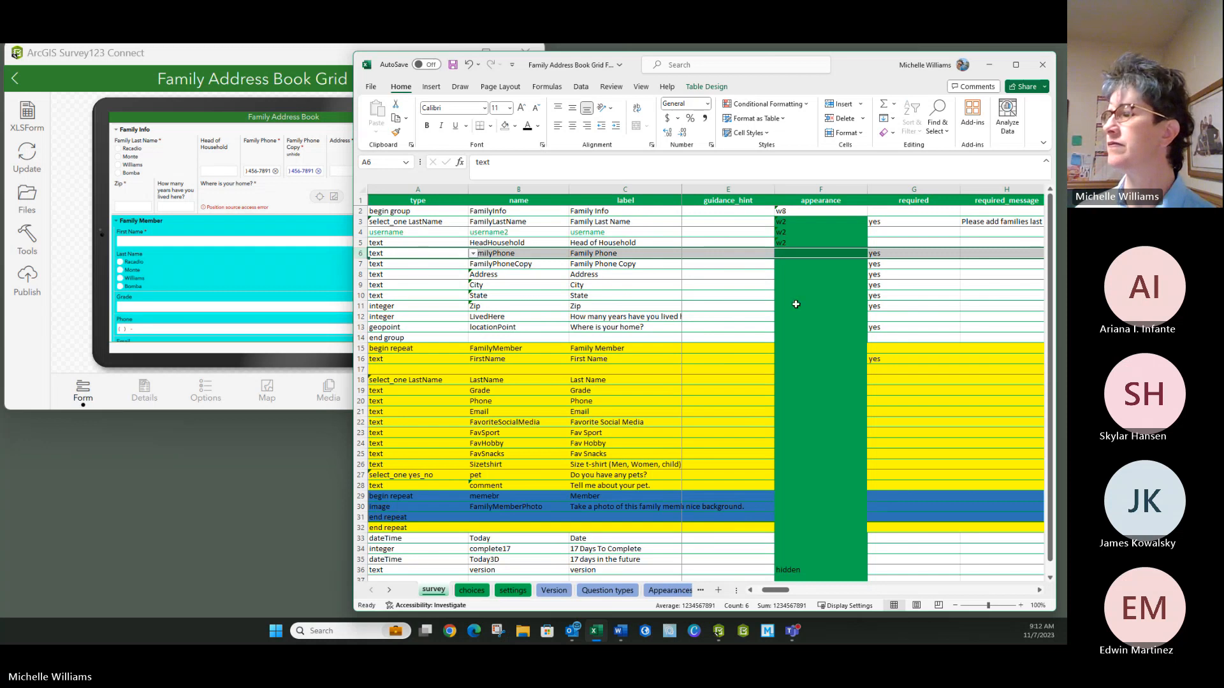
pyautogui.click(360, 264)
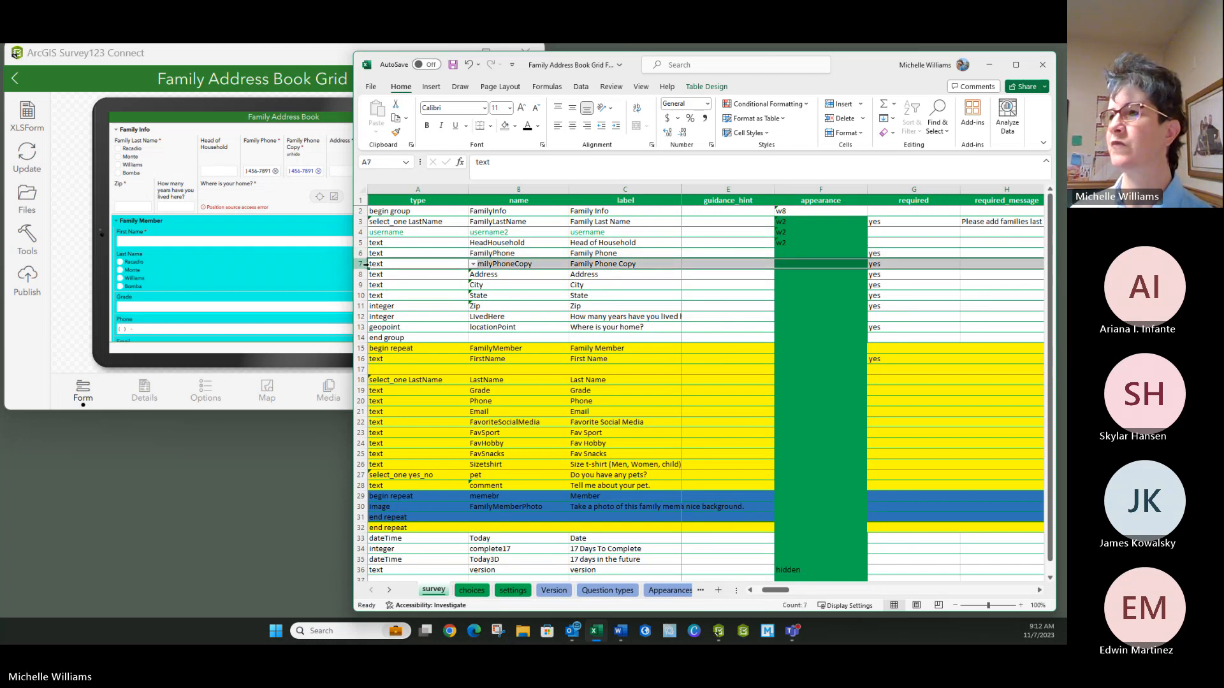
pyautogui.click(788, 264)
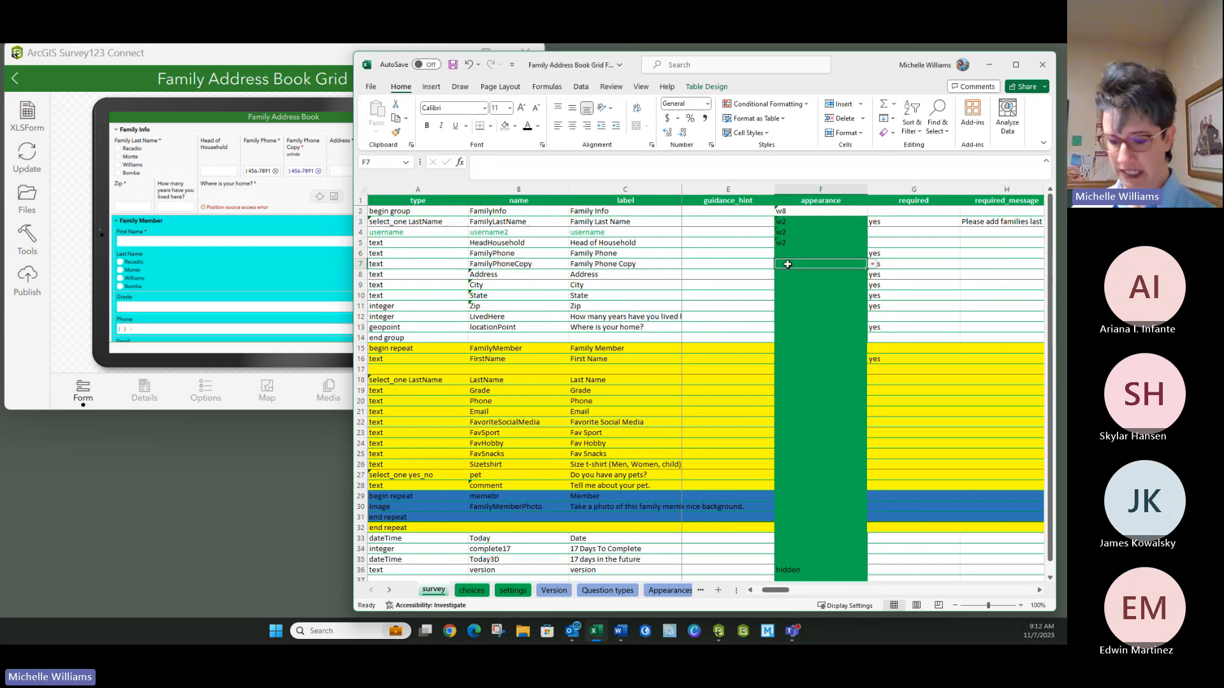
pyautogui.click(872, 264)
pyautogui.click(813, 304)
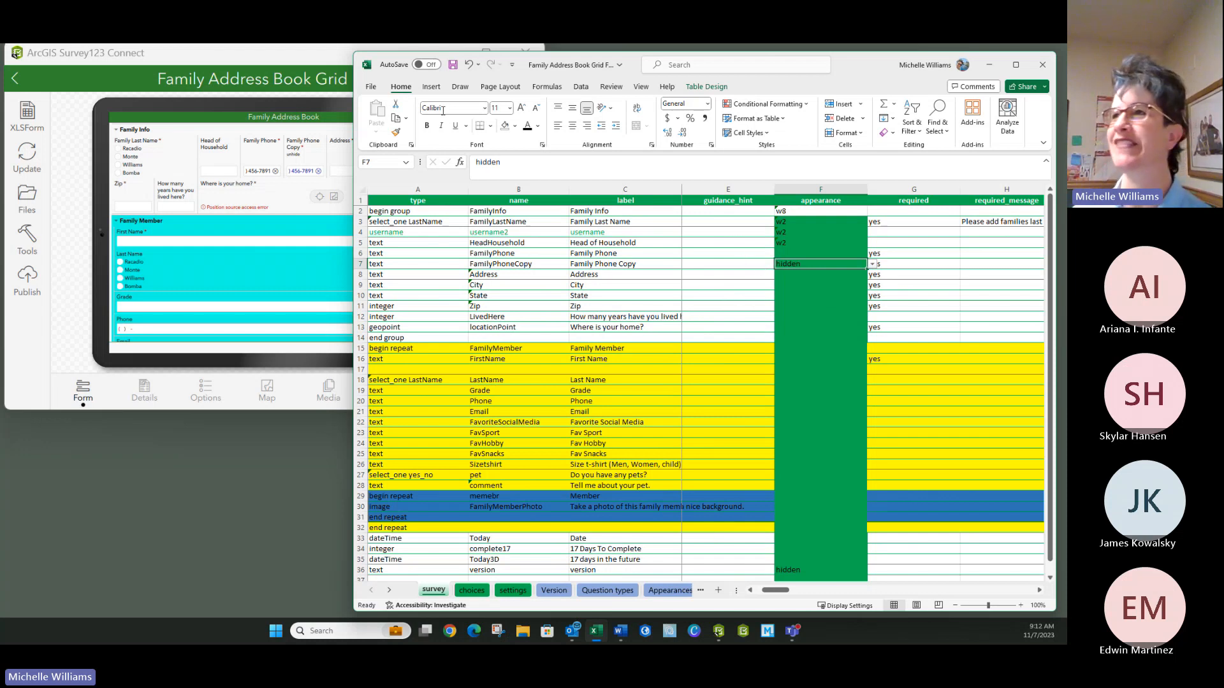
pyautogui.click(453, 64)
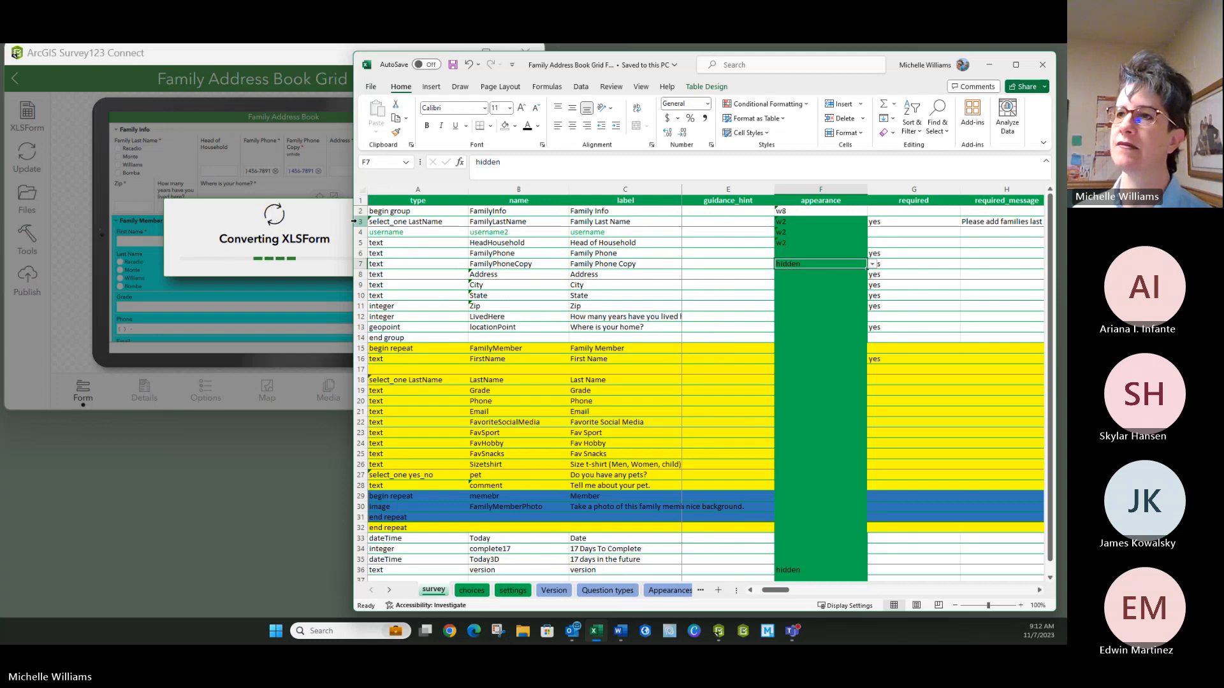
pyautogui.moveTo(353, 222); pyautogui.dragTo(465, 213)
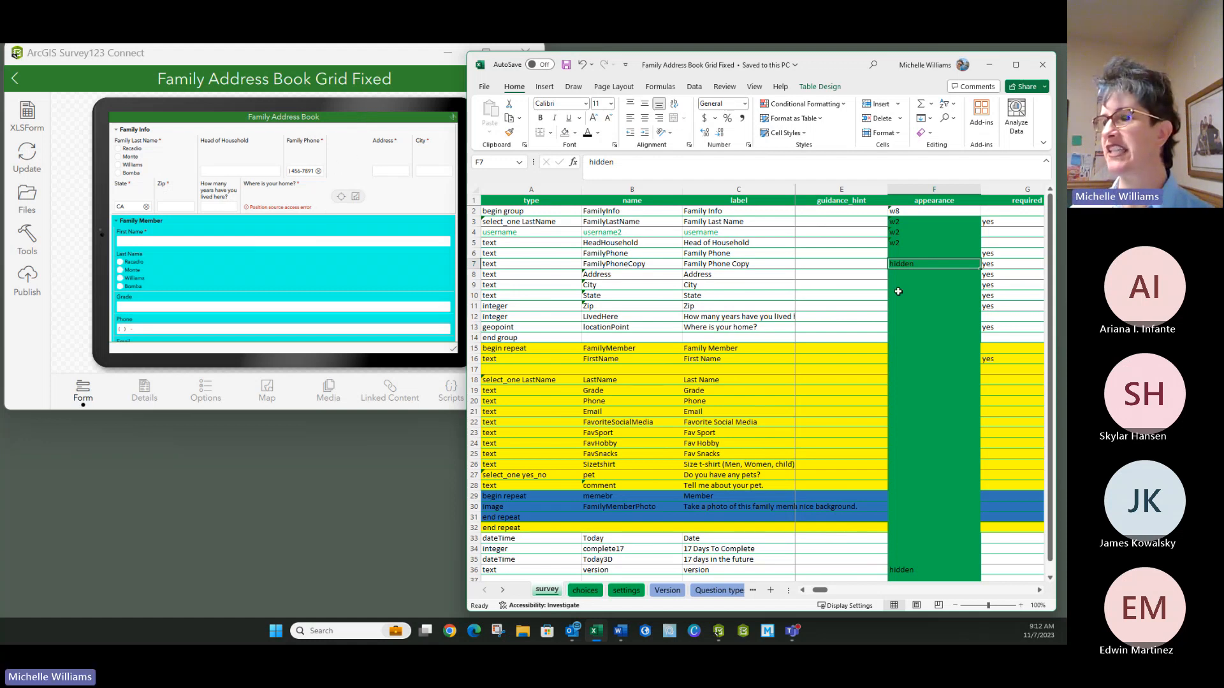
pyautogui.click(549, 265)
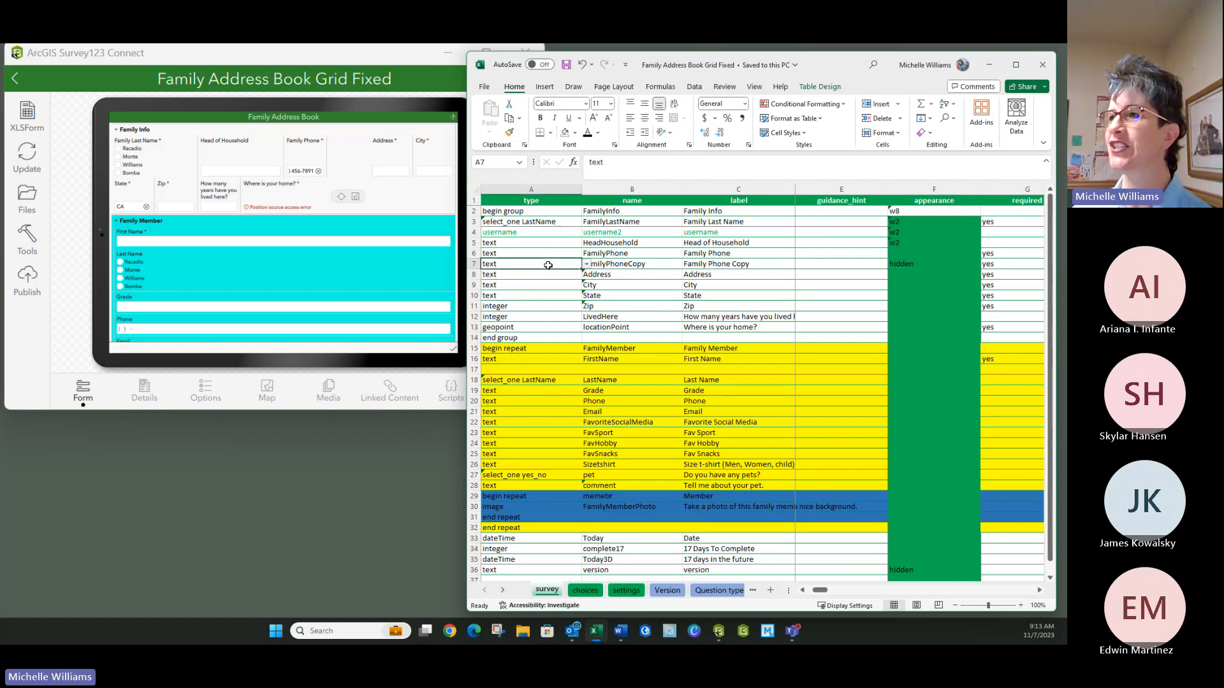
pyautogui.click(587, 264)
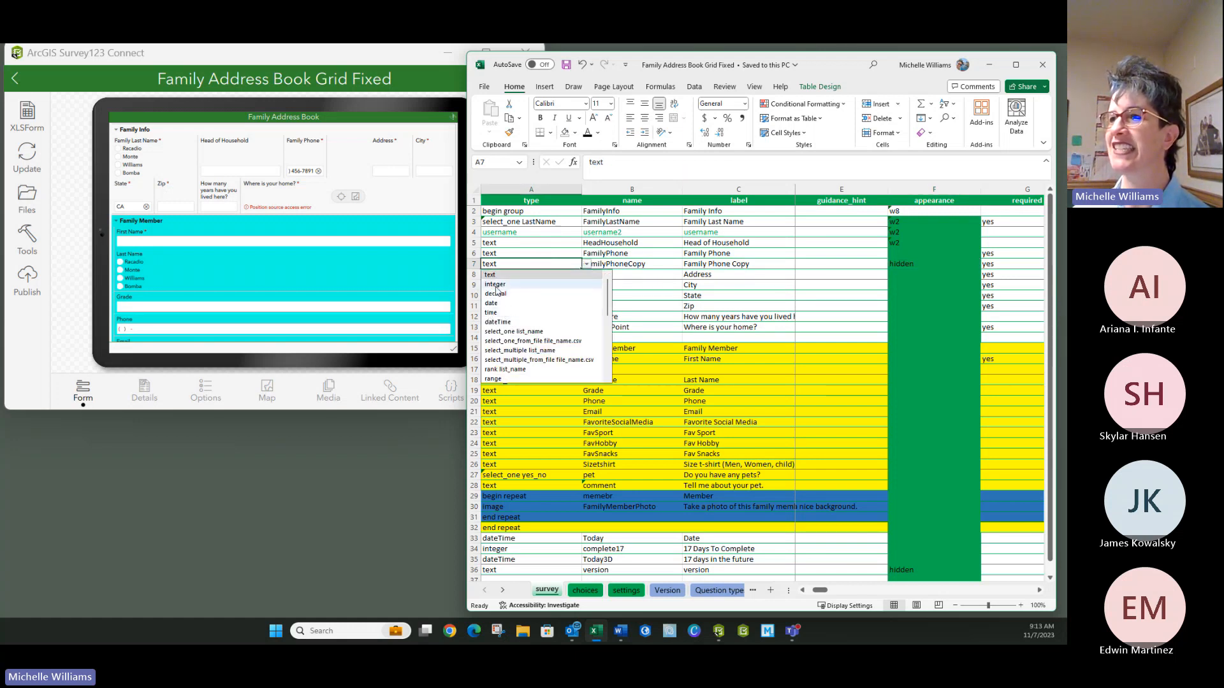
pyautogui.click(691, 295)
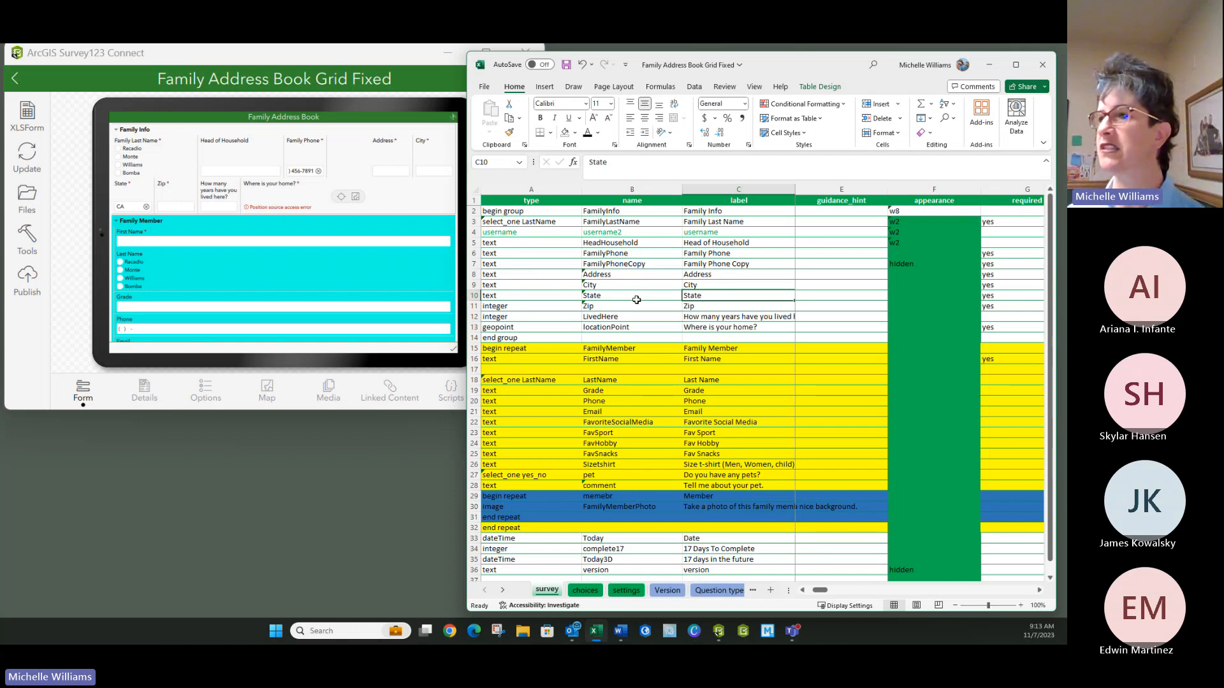
# Extend the Family Phone Copy question's hint to read "unhide/type hidden"
pyautogui.click(802, 264)
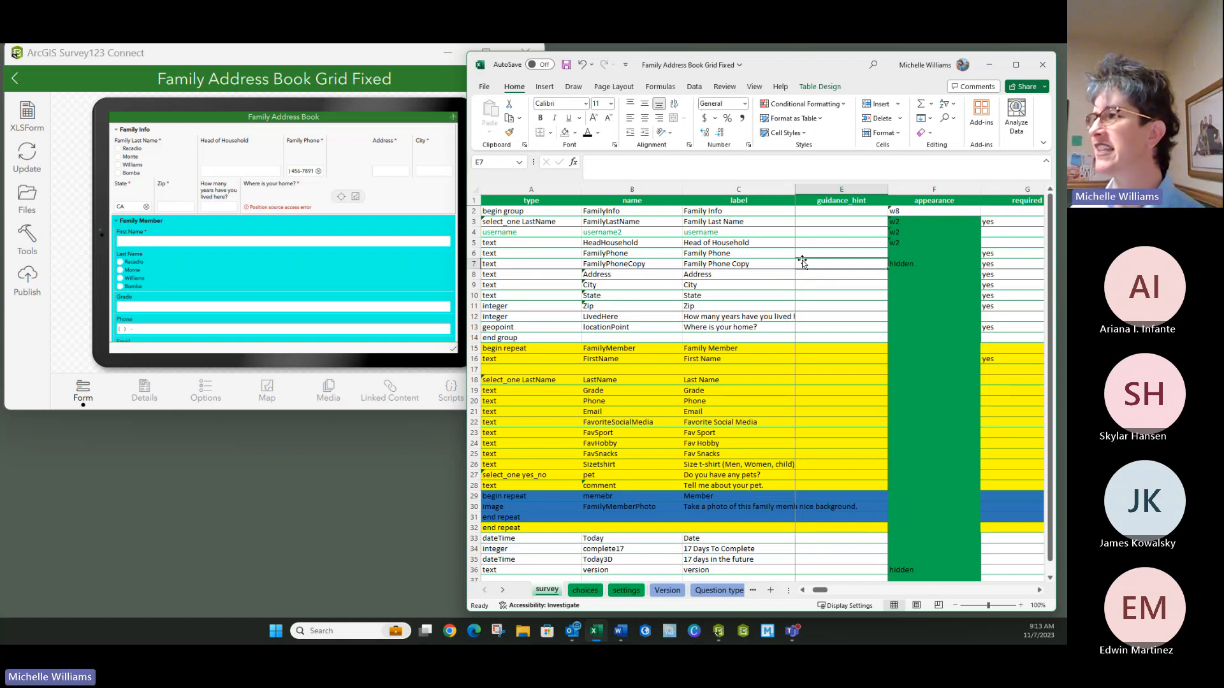
pyautogui.press('Left')
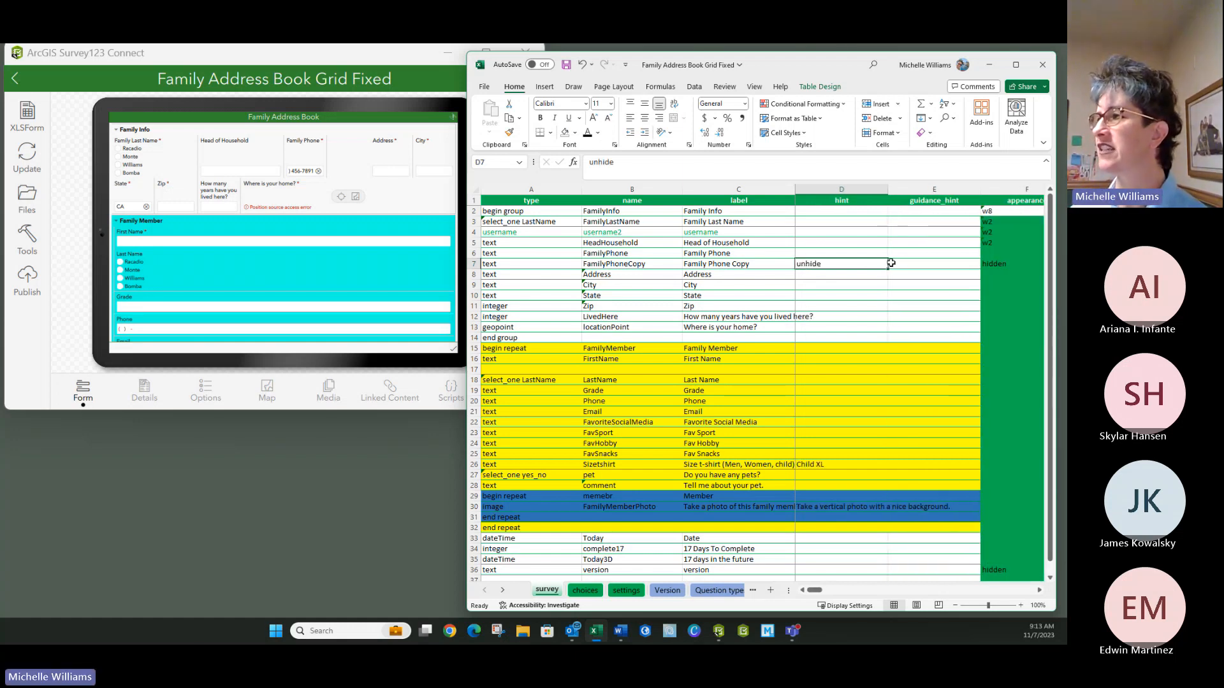
pyautogui.doubleClick(837, 264)
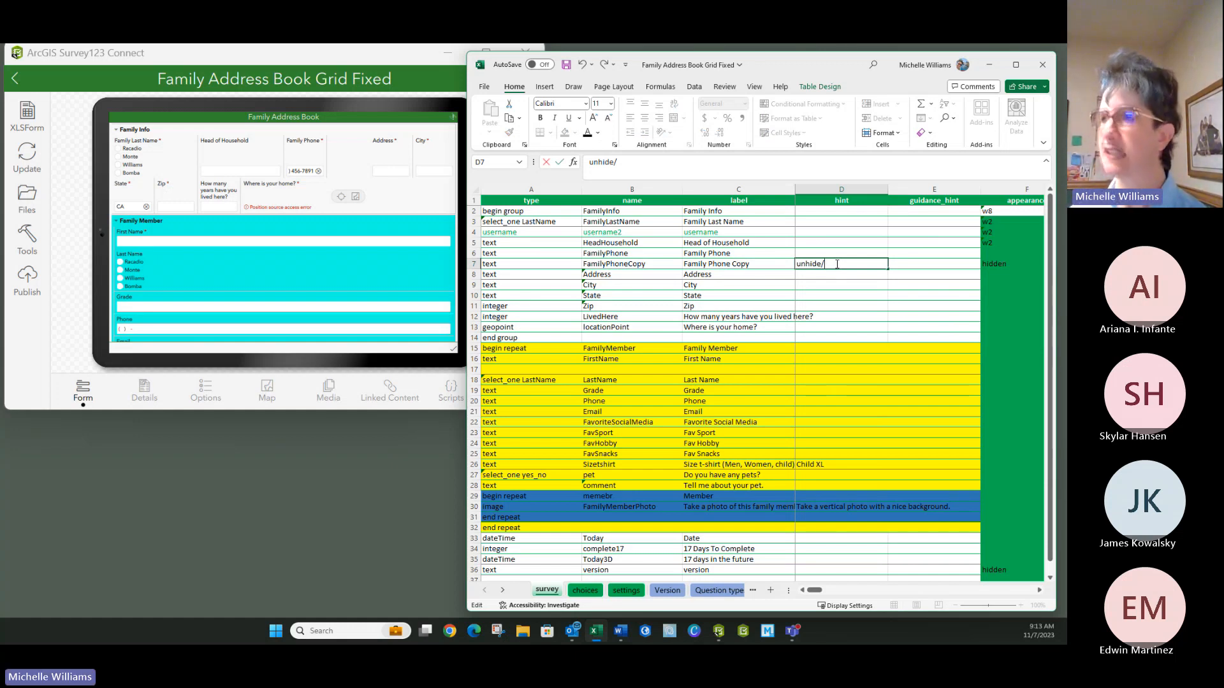
pyautogui.write('ype hidden')
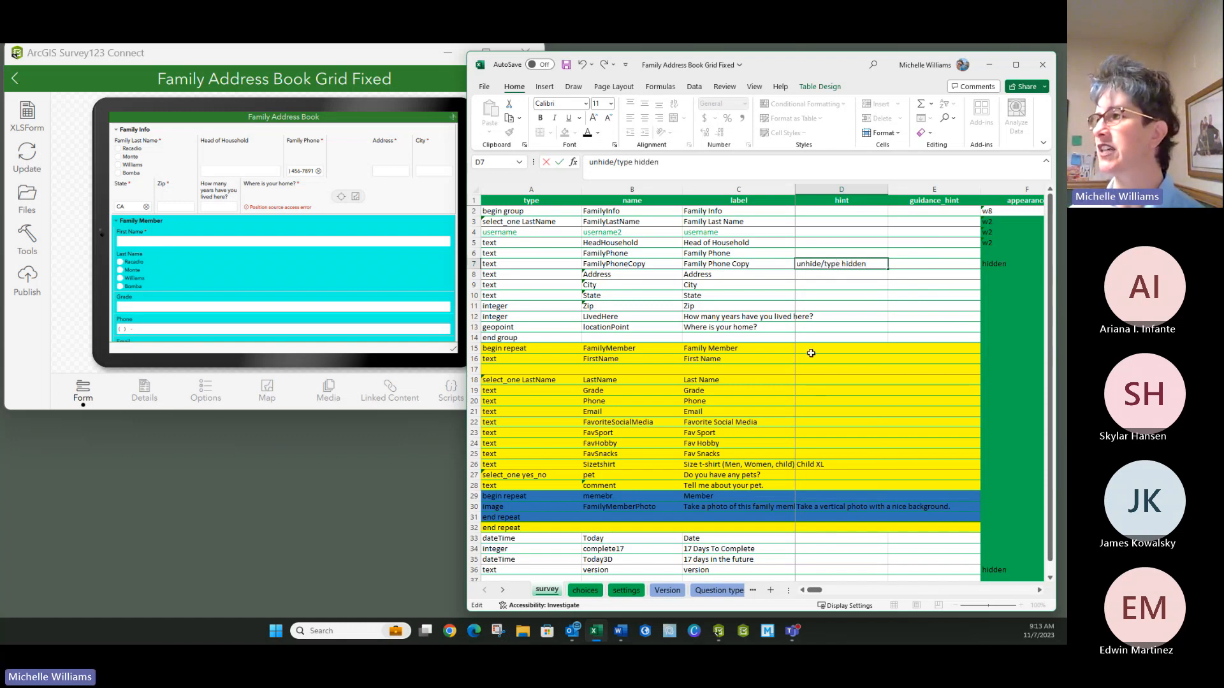
pyautogui.click(777, 327)
pyautogui.click(740, 265)
pyautogui.click(544, 263)
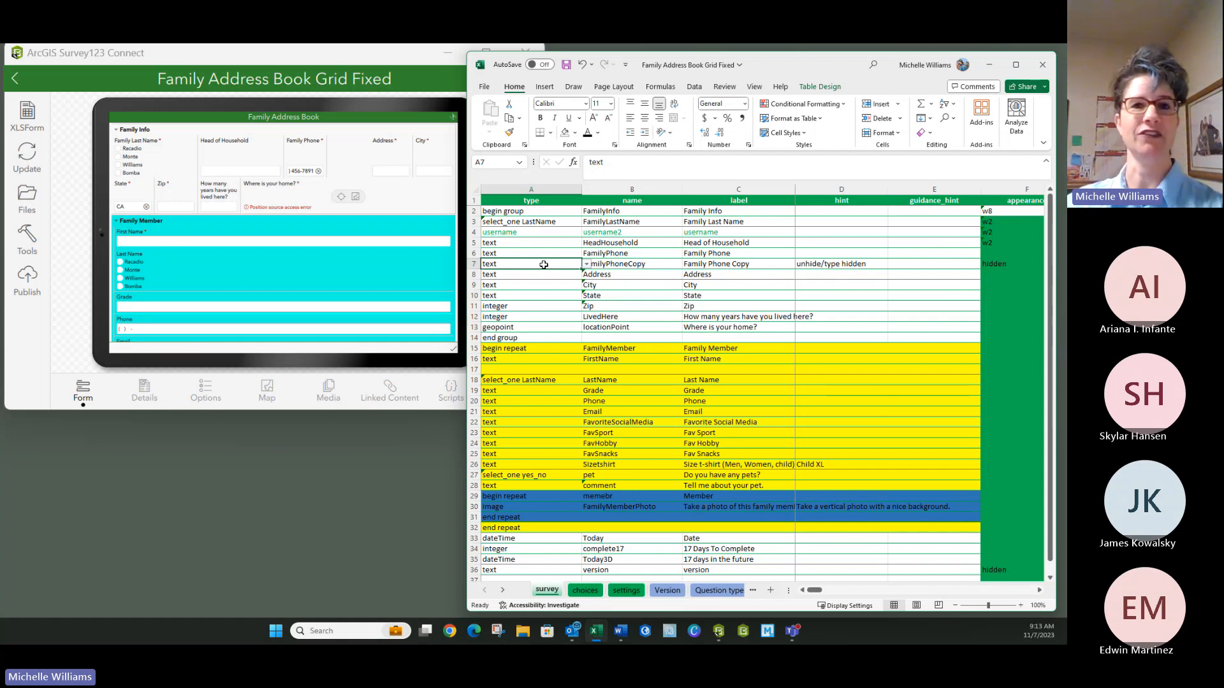
pyautogui.click(632, 305)
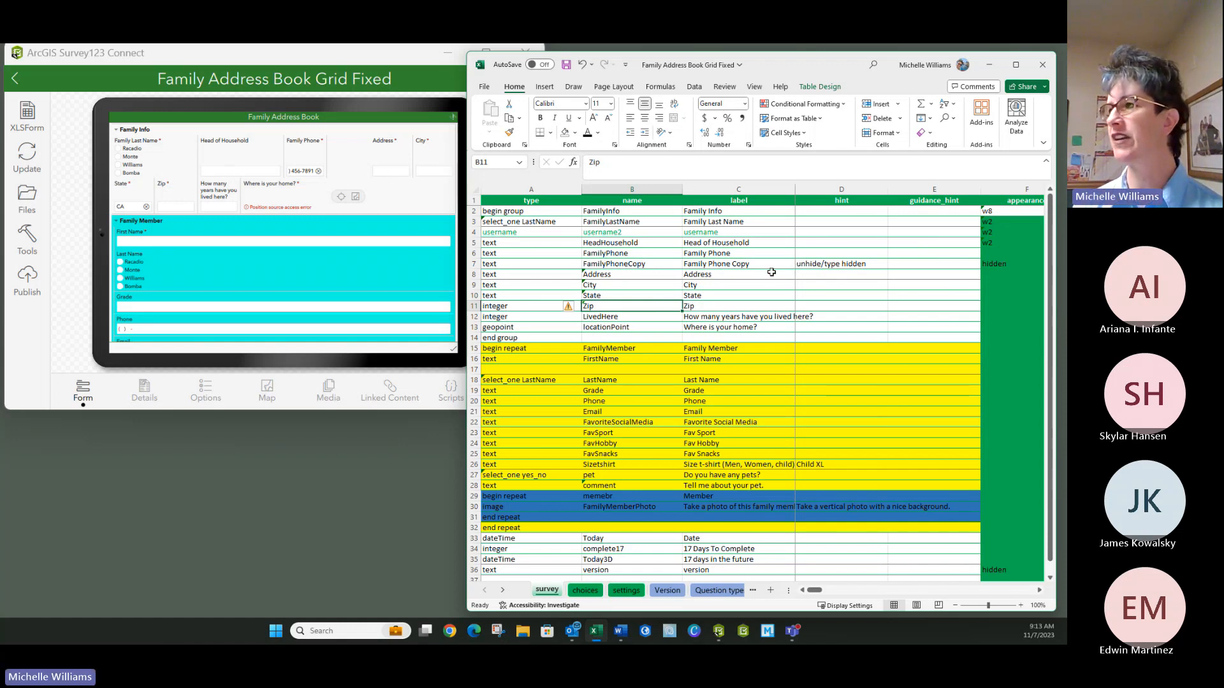
pyautogui.click(988, 273)
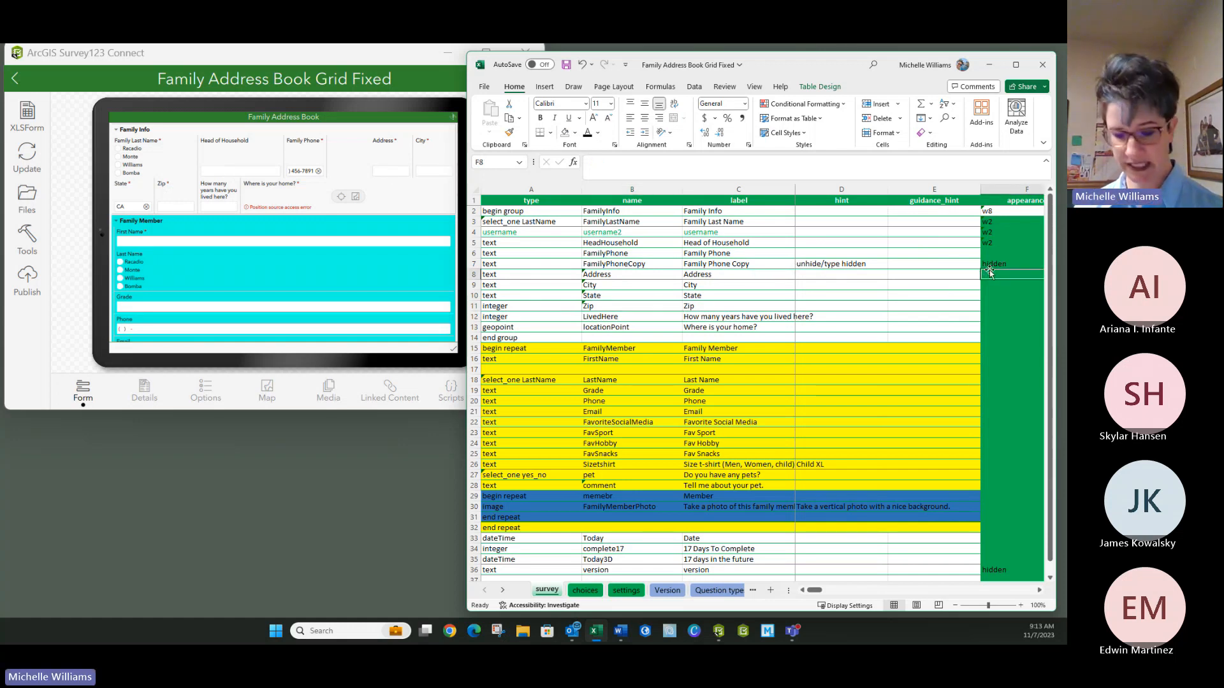
pyautogui.write('w3')
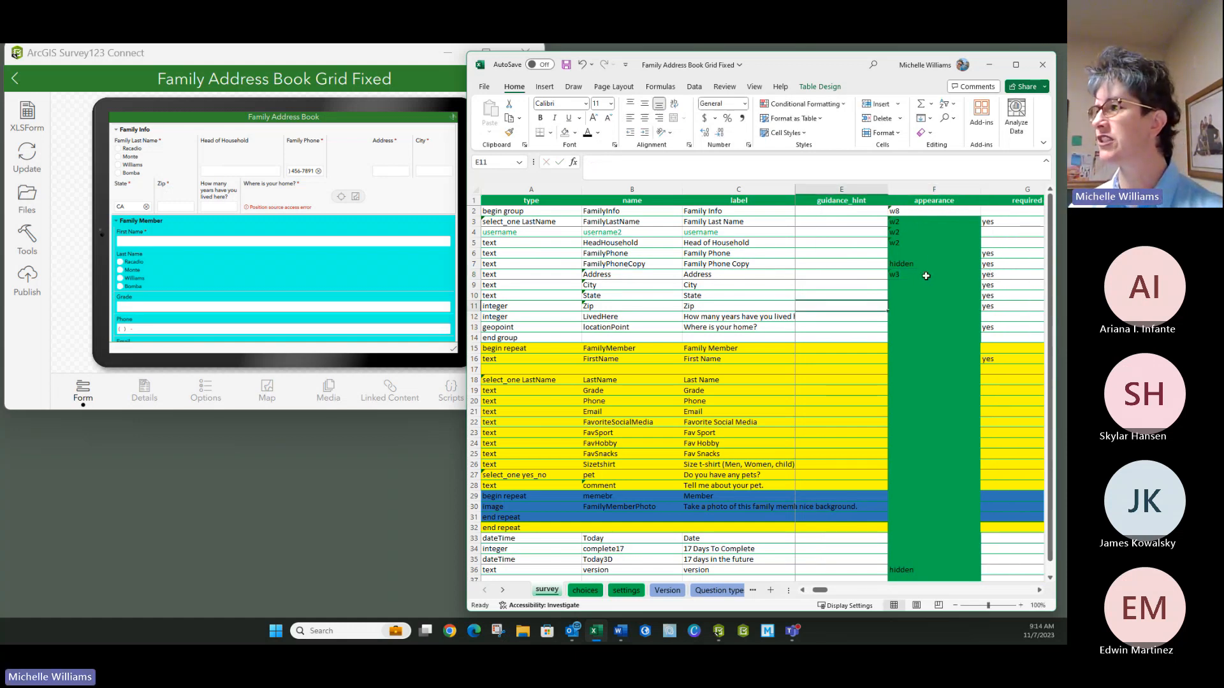
pyautogui.click(924, 274)
pyautogui.press('Delete')
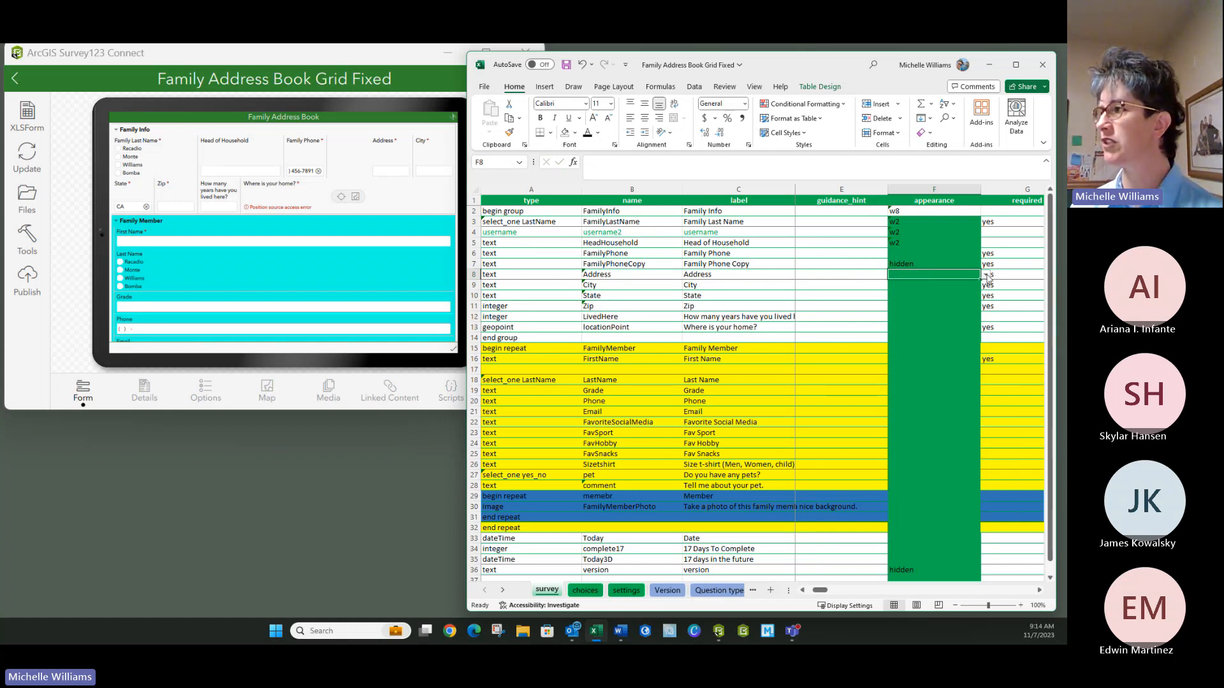
# Set the Address question's appearance to "w3 multiline" and save the workbook
pyautogui.click(985, 274)
pyautogui.click(907, 285)
pyautogui.doubleClick(894, 274)
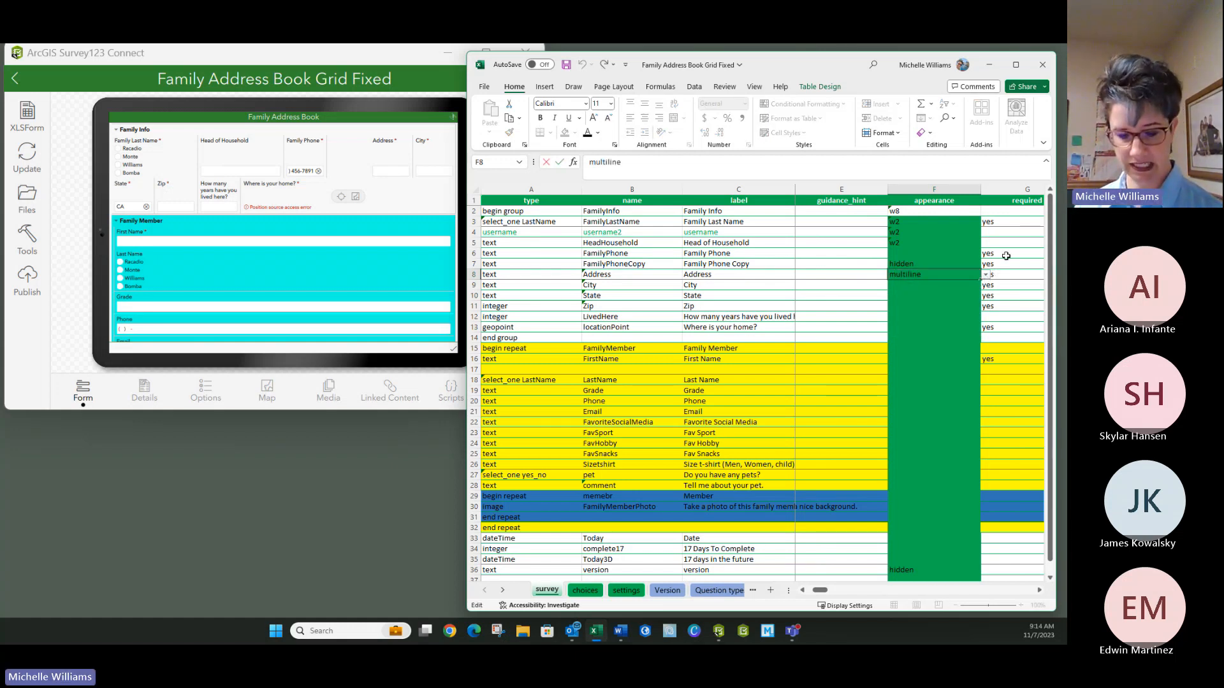
pyautogui.write('w')
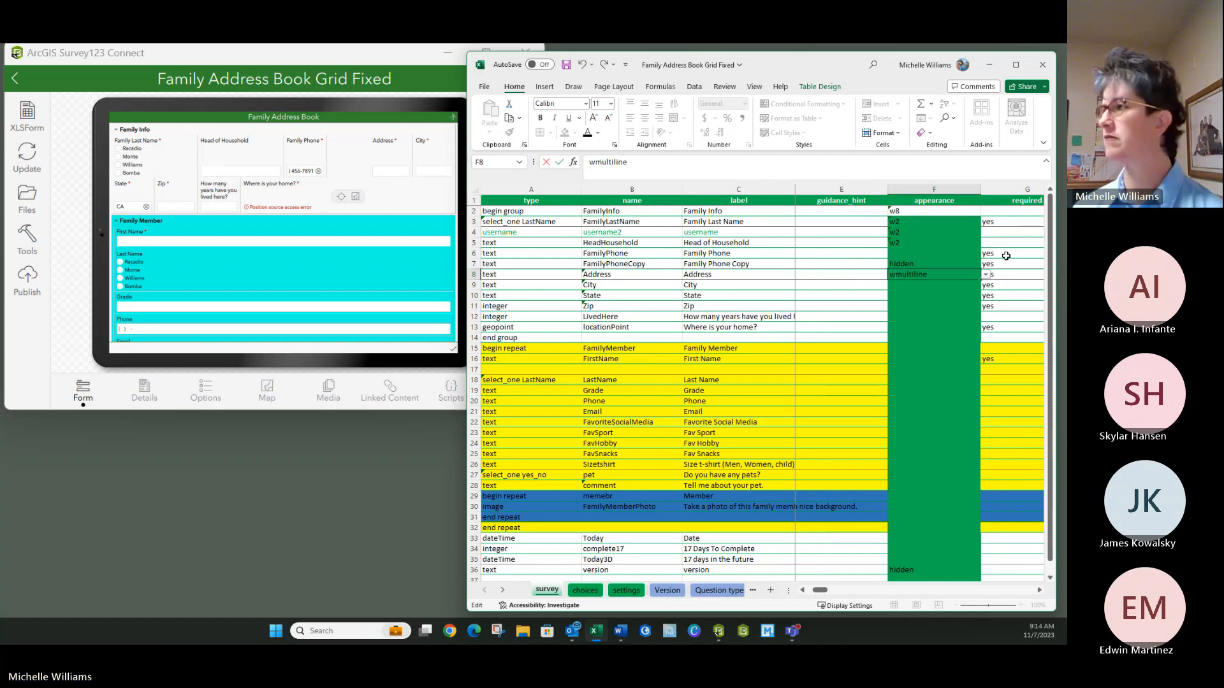
pyautogui.write('3')
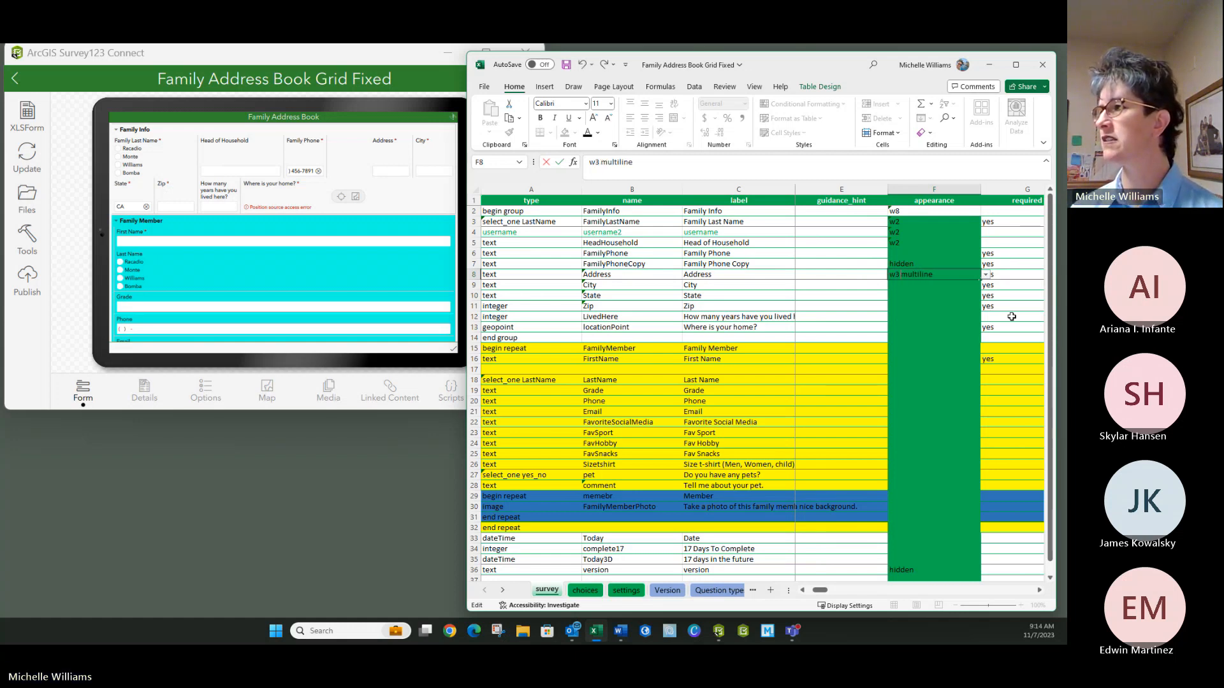
pyautogui.click(898, 328)
pyautogui.click(566, 65)
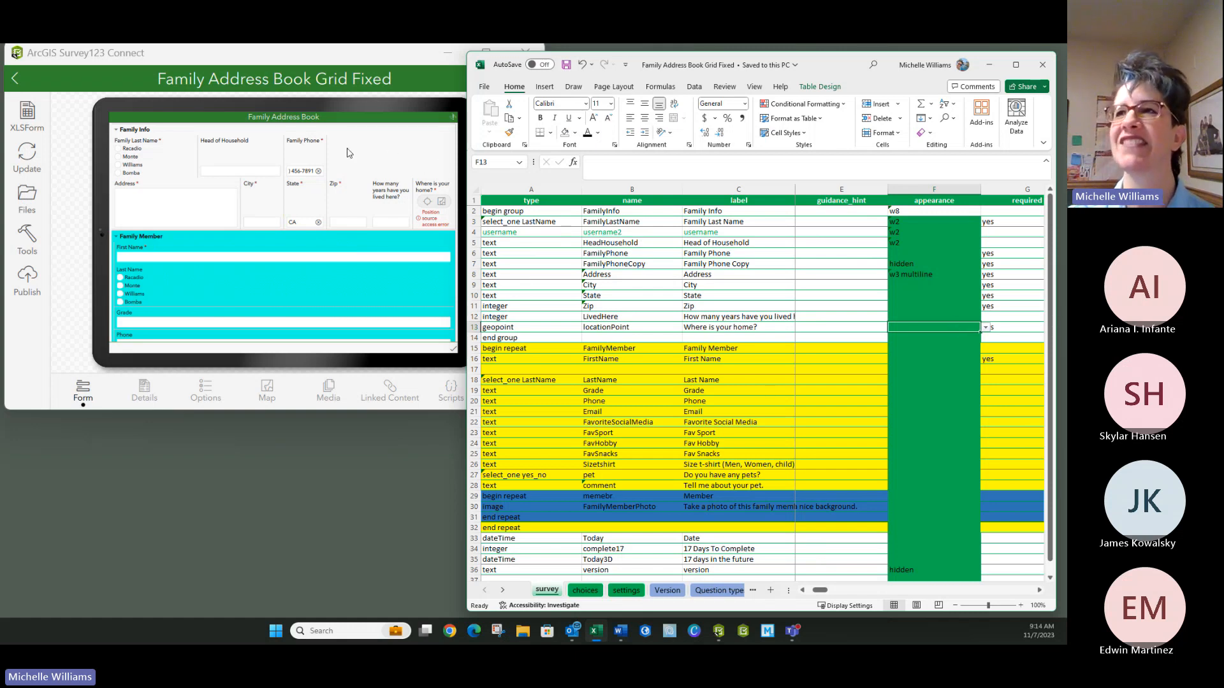
# Change the Address question's type to hidden and save the workbook to refresh the form preview
pyautogui.click(553, 275)
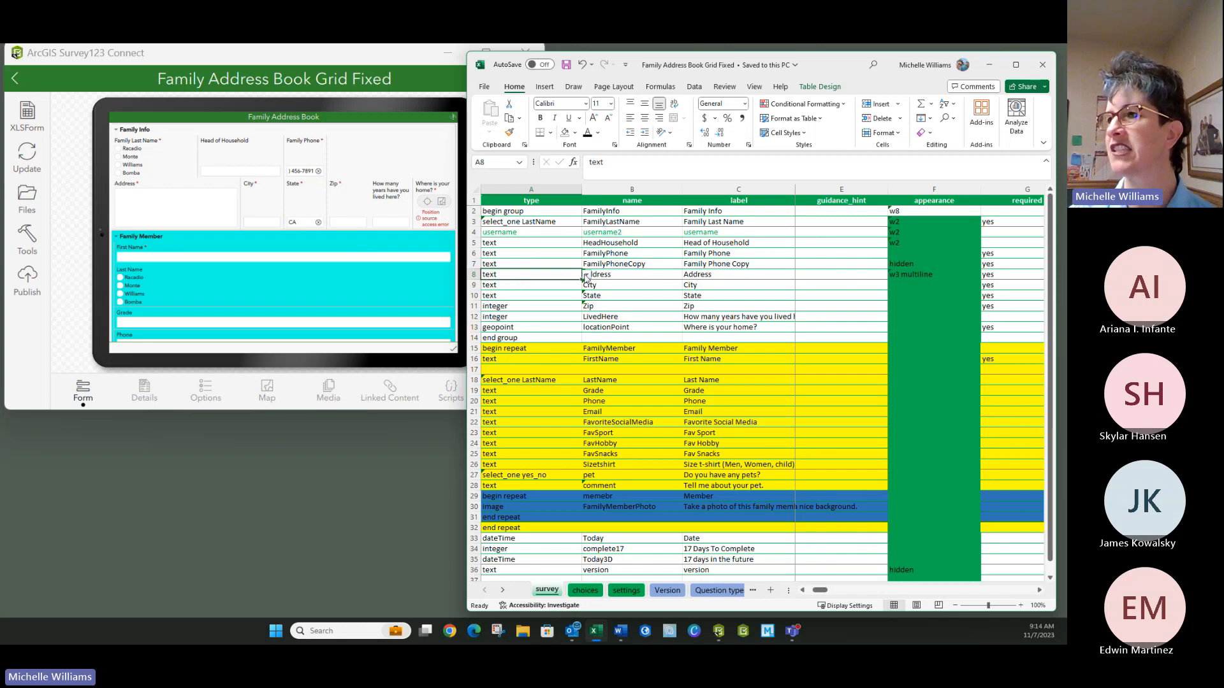
pyautogui.click(586, 274)
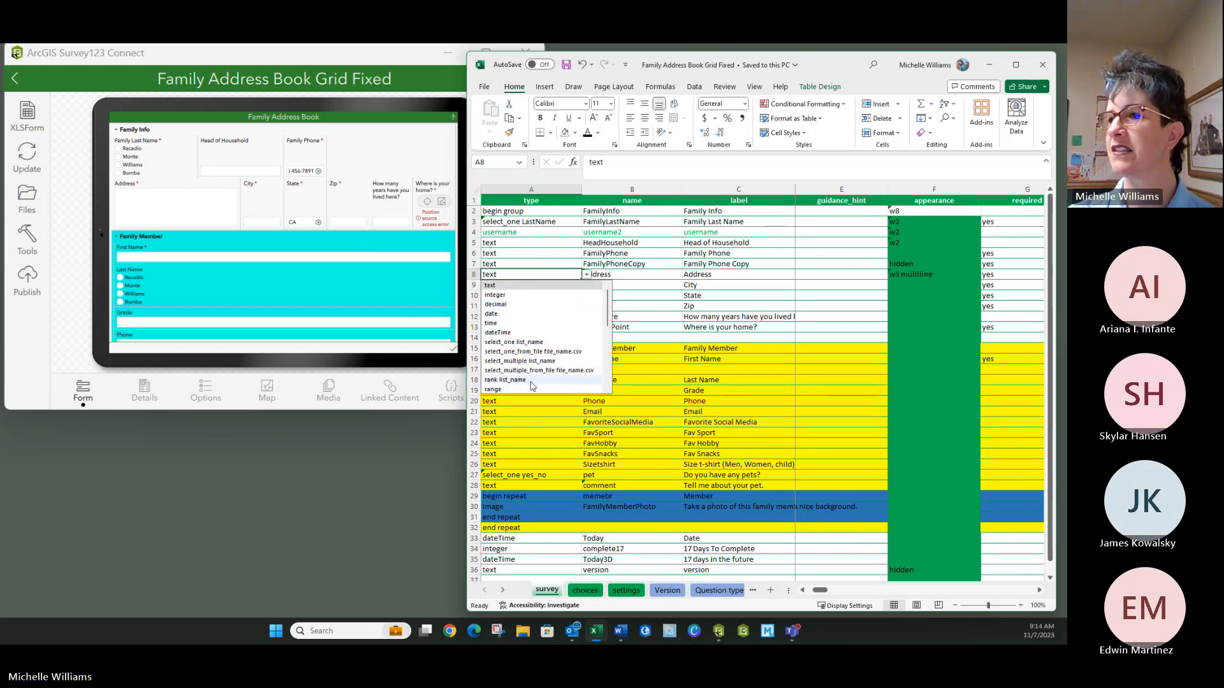
pyautogui.scroll(-5, 533, 385)
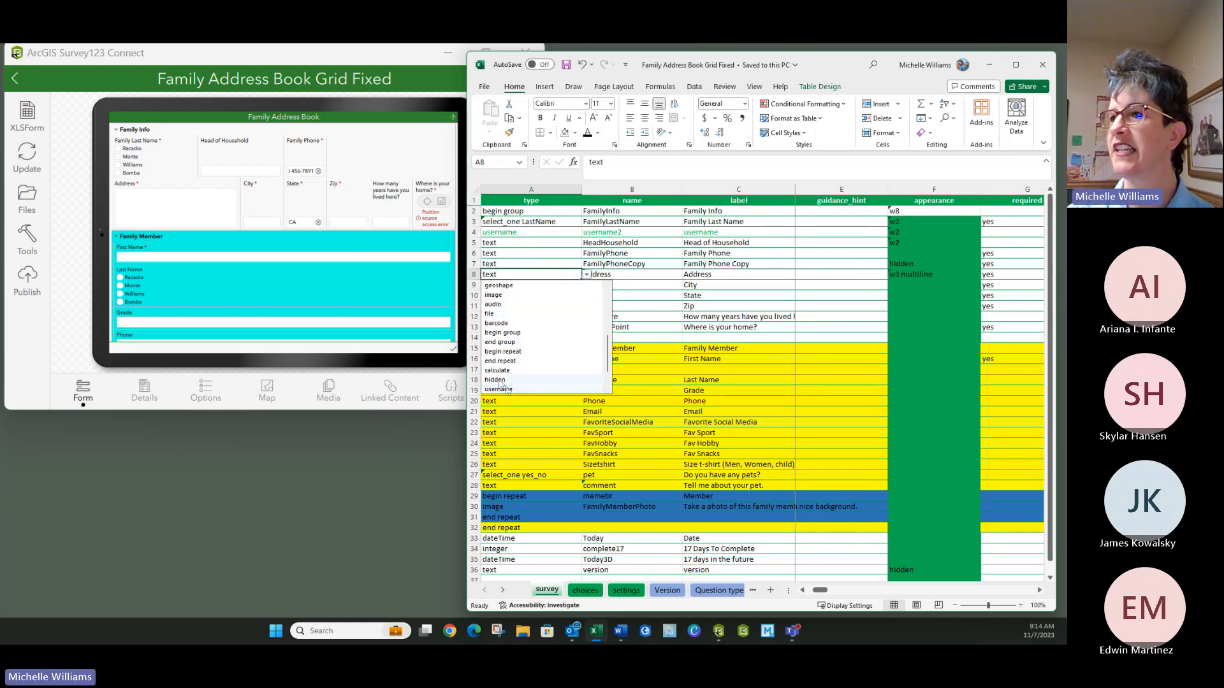
pyautogui.click(495, 379)
pyautogui.click(733, 348)
pyautogui.click(566, 64)
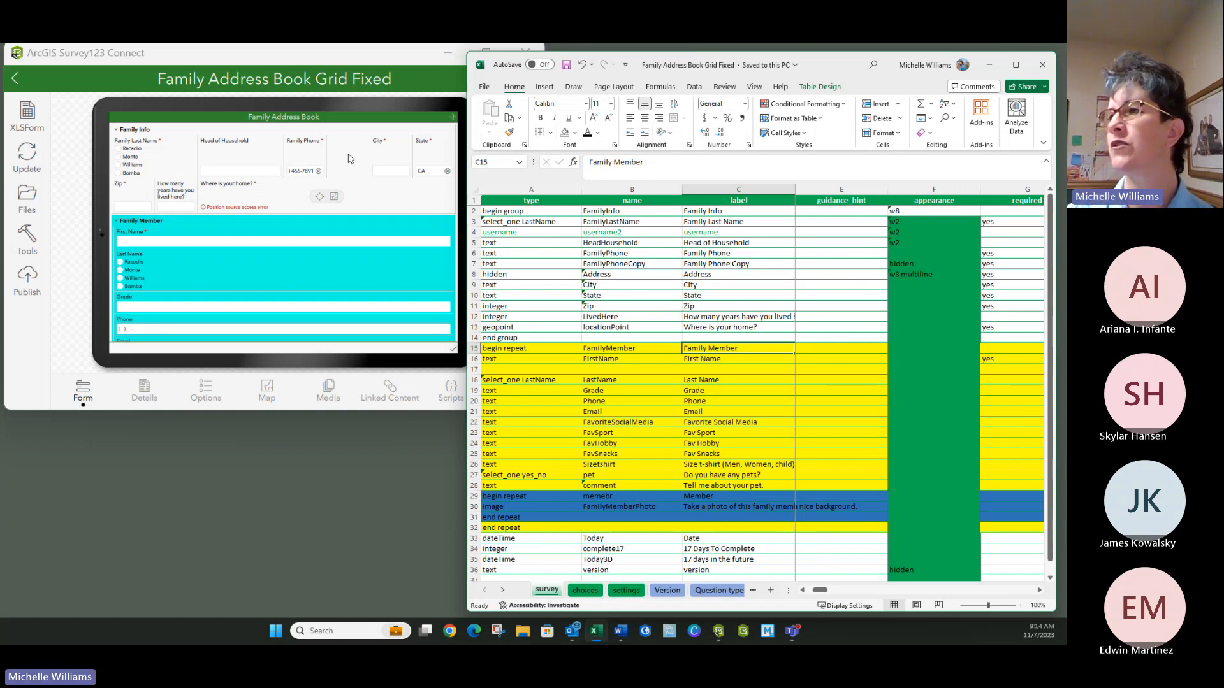
# Restore the Address question's type to text by filling it down from Family Phone Copy
pyautogui.click(509, 263)
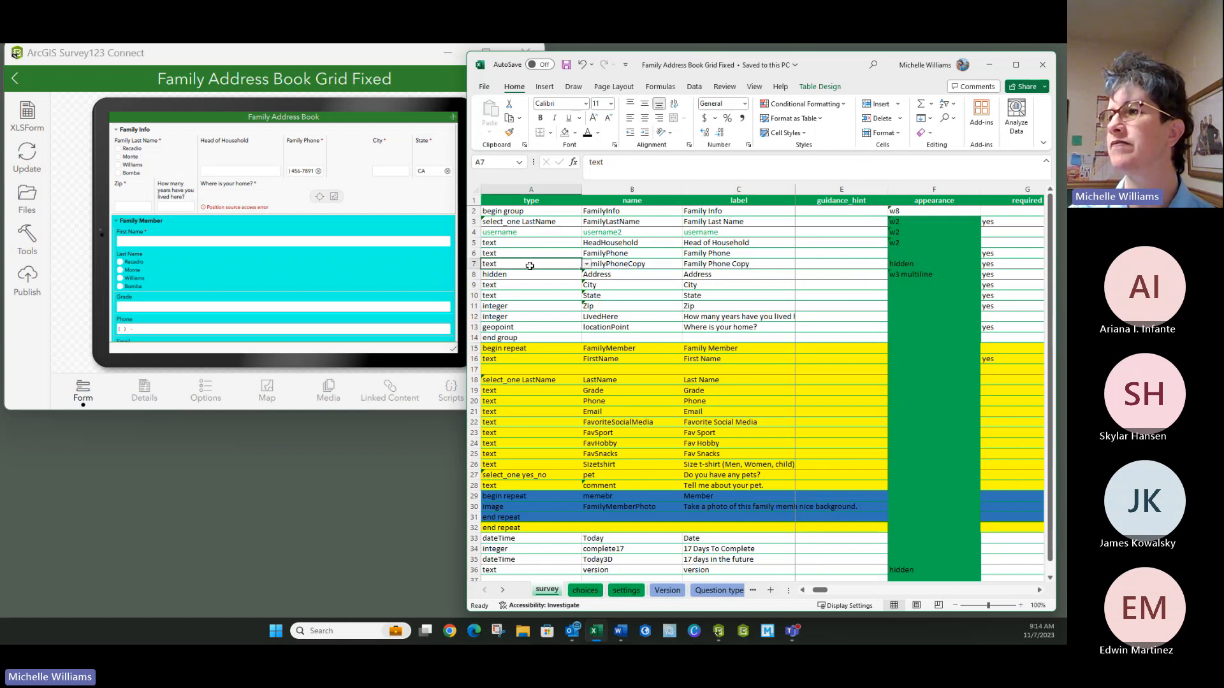
pyautogui.moveTo(582, 274); pyautogui.dragTo(582, 276)
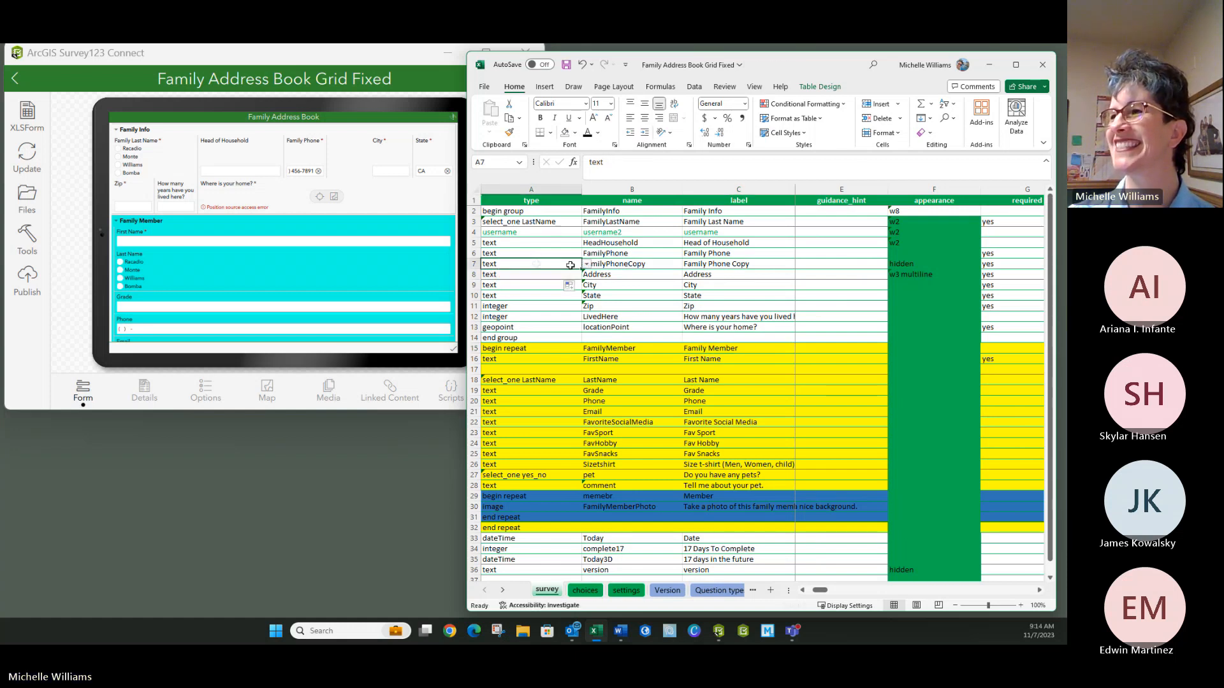
# Change the Family Phone Copy question's type to hidden and save the workbook
pyautogui.click(585, 264)
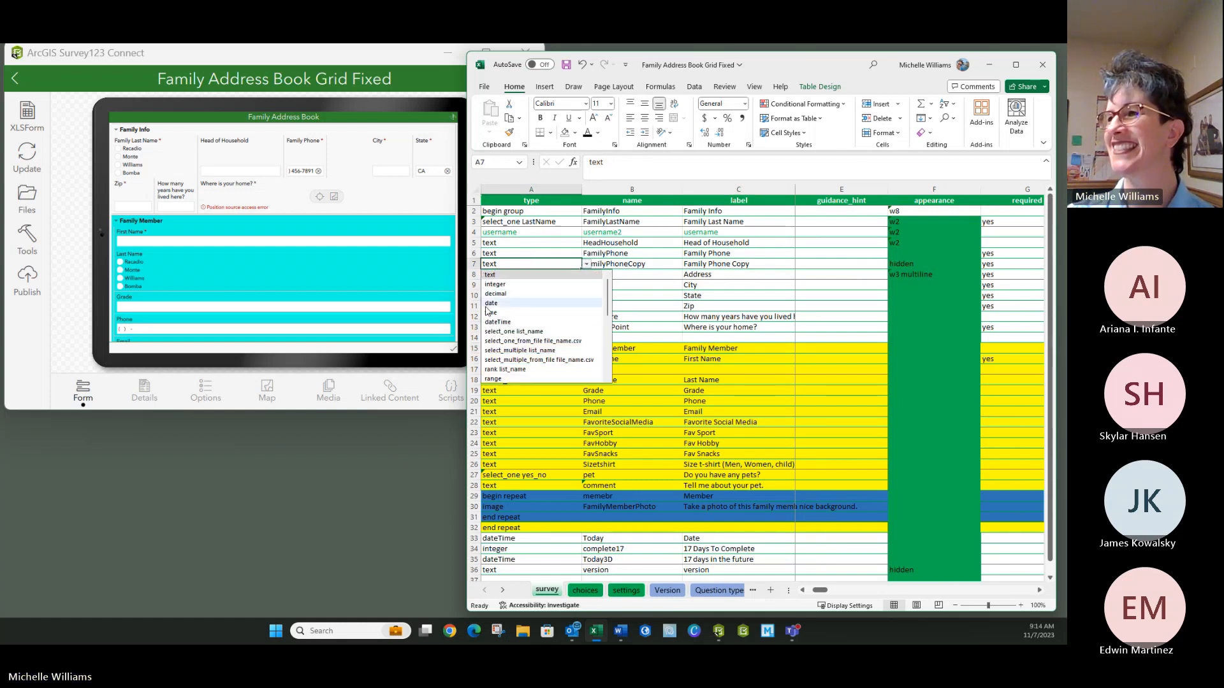
pyautogui.scroll(-3, 501, 361)
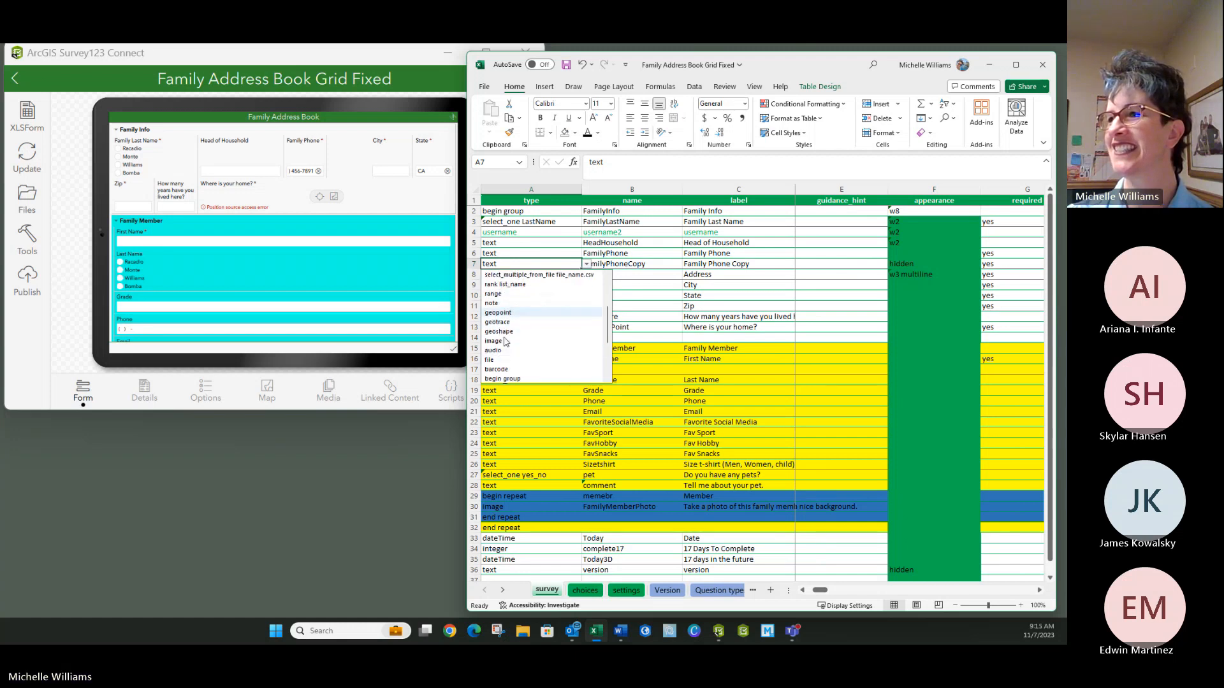
pyautogui.scroll(-2, 505, 365)
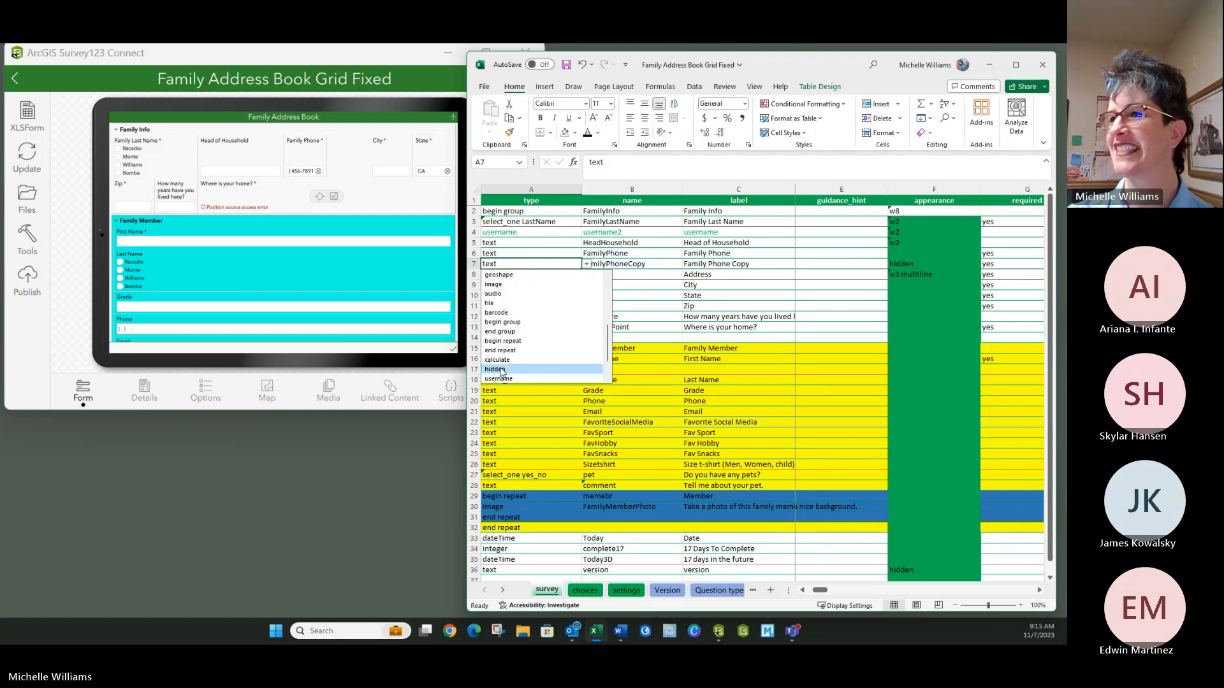
pyautogui.click(503, 370)
pyautogui.click(632, 348)
pyautogui.click(566, 64)
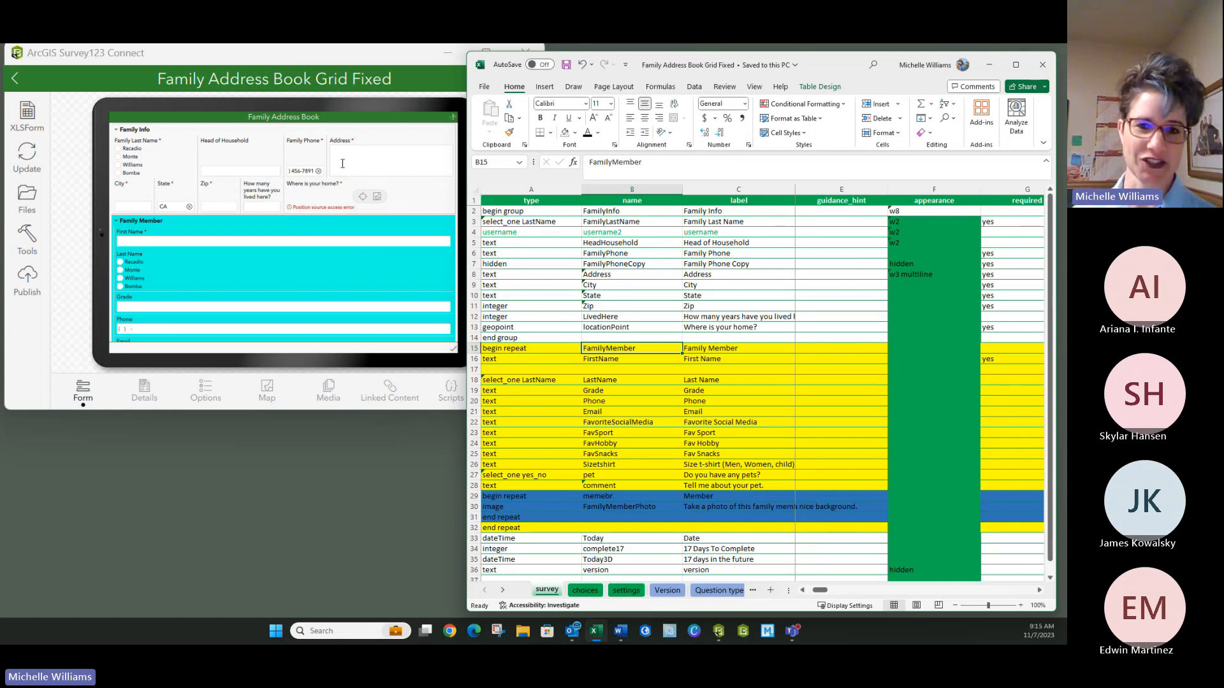
pyautogui.click(546, 255)
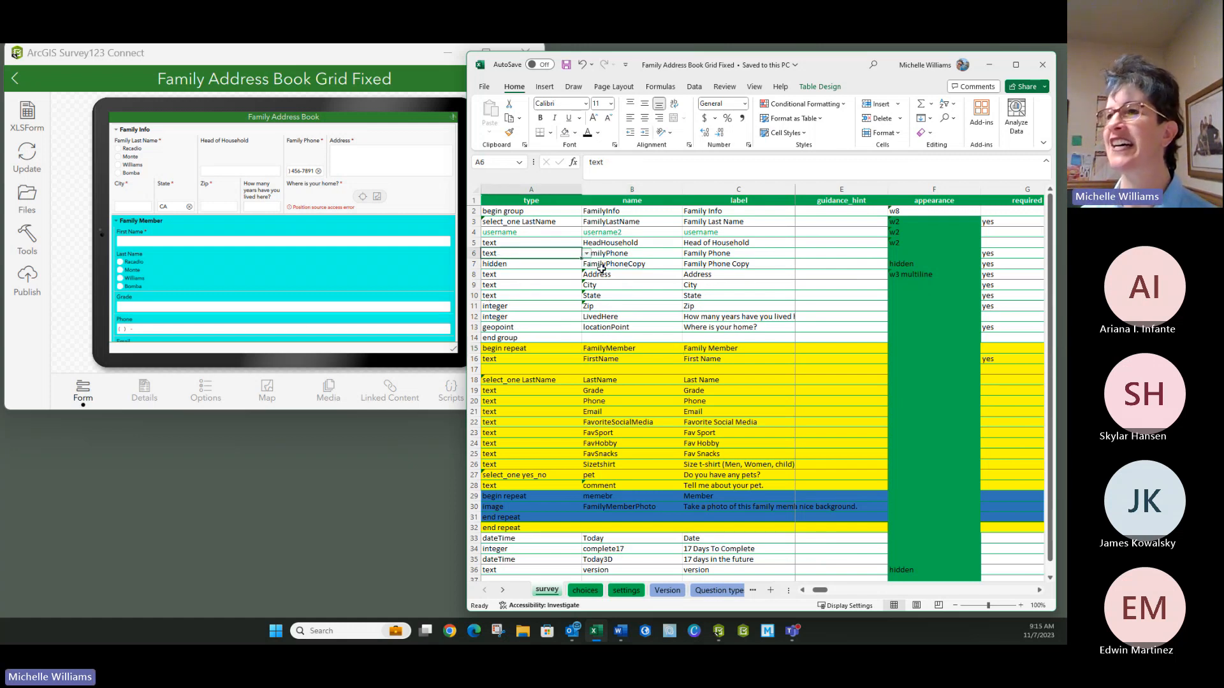
# Set the City question's appearance to w2 and save the workbook to refresh the form preview
pyautogui.click(613, 273)
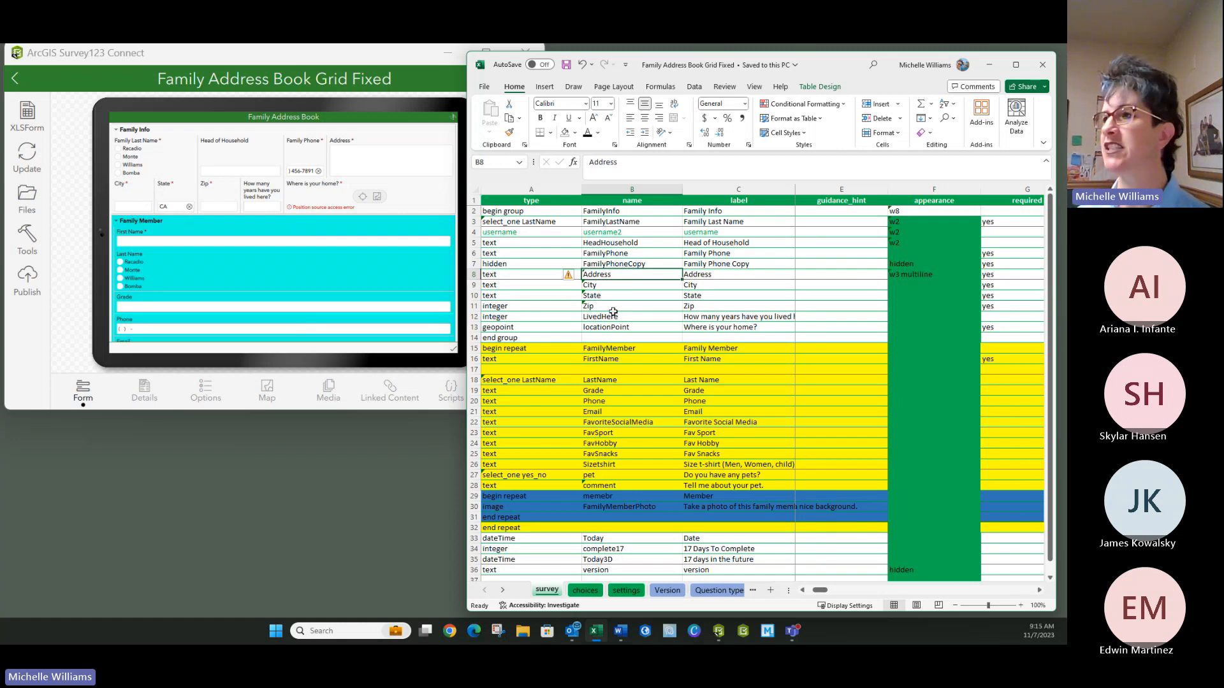
pyautogui.click(935, 286)
pyautogui.write('w2')
pyautogui.press('Return')
pyautogui.press('Return')
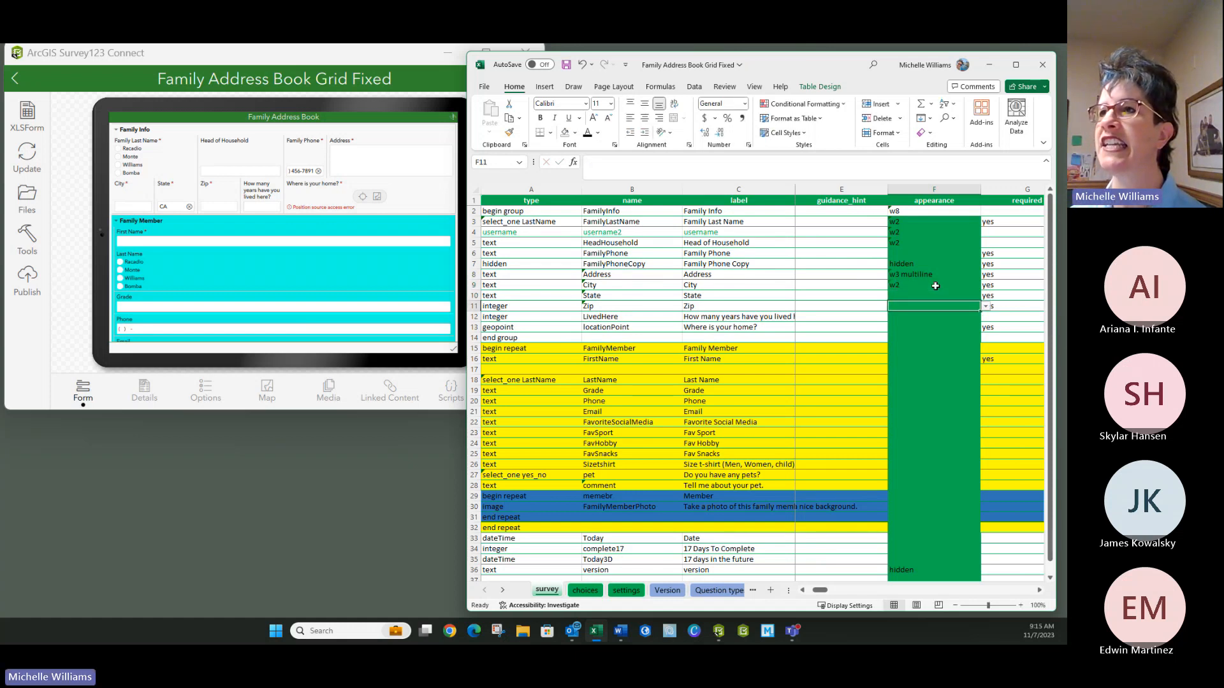
pyautogui.press('Return')
pyautogui.press('Return')
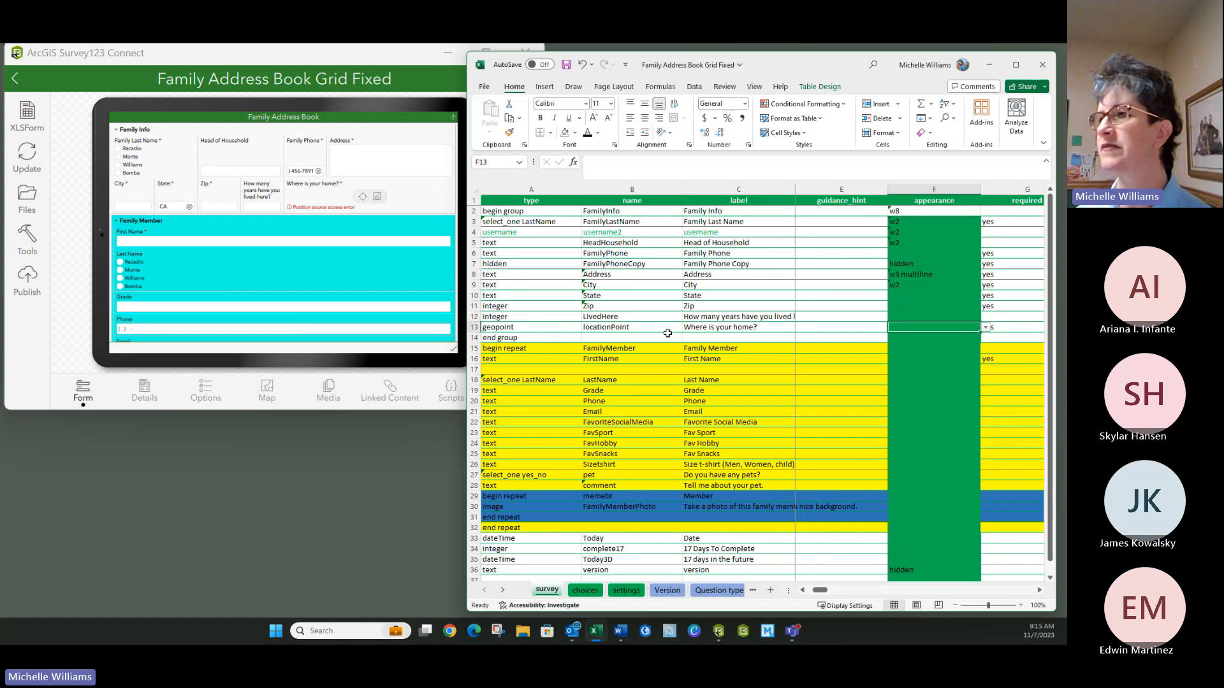
pyautogui.click(758, 359)
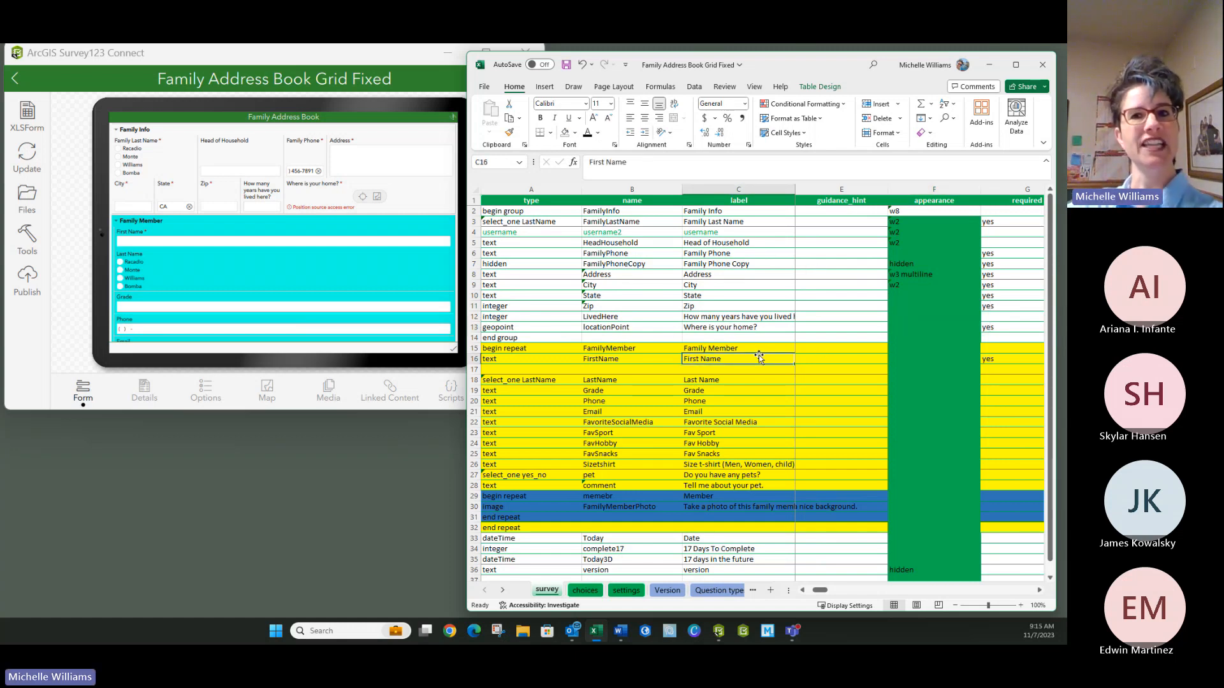
pyautogui.click(566, 65)
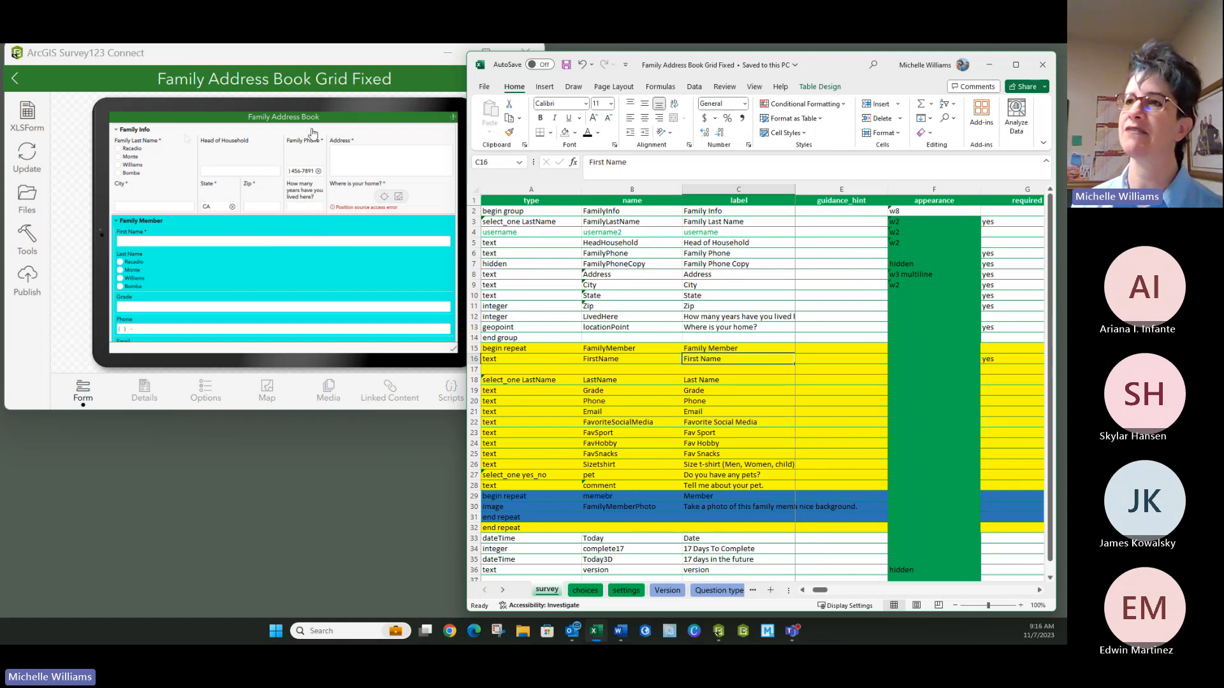
# Fill the Head of Household question's appearance down to Family Phone and save the workbook
pyautogui.click(907, 256)
pyautogui.click(901, 242)
pyautogui.moveTo(978, 250); pyautogui.dragTo(978, 258)
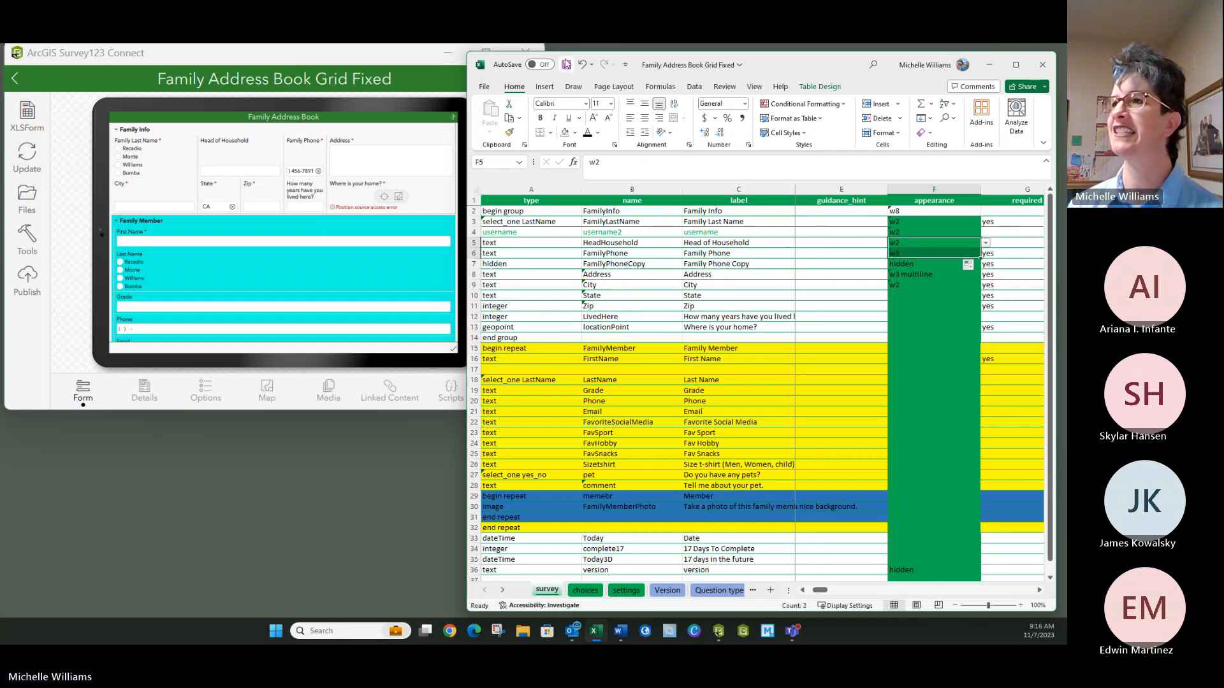
pyautogui.click(566, 64)
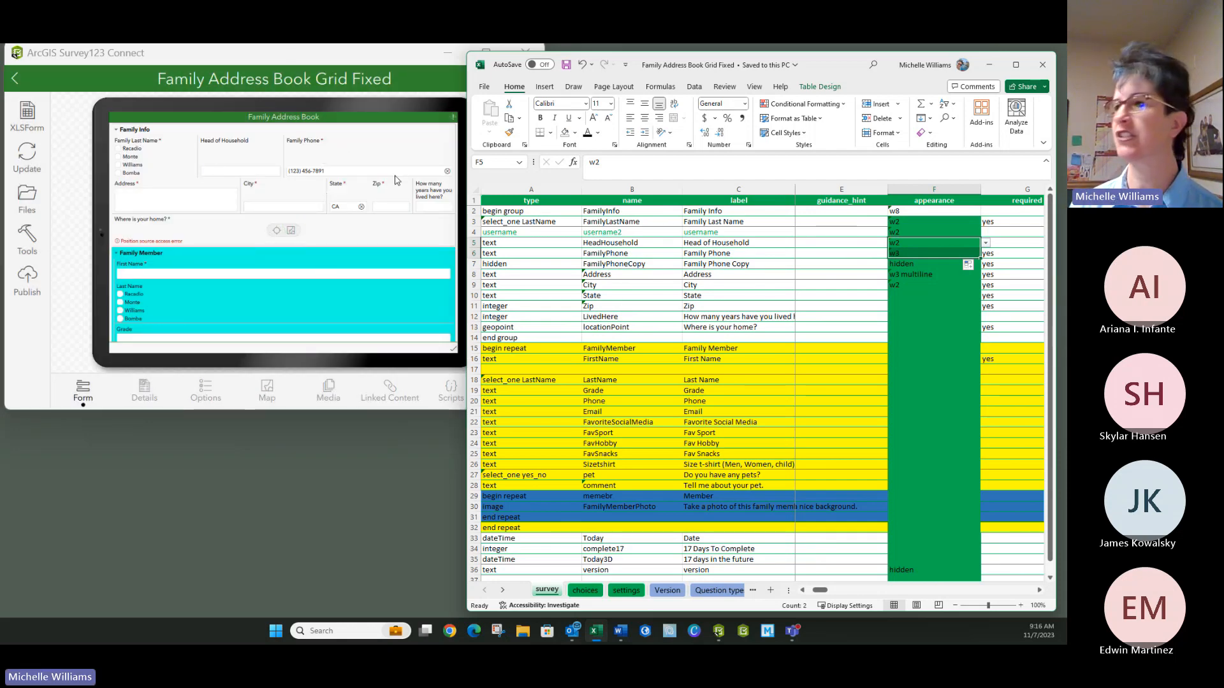
# Set the Family Last Name question's appearance to w1
pyautogui.click(914, 221)
pyautogui.write('w1')
pyautogui.press('Return')
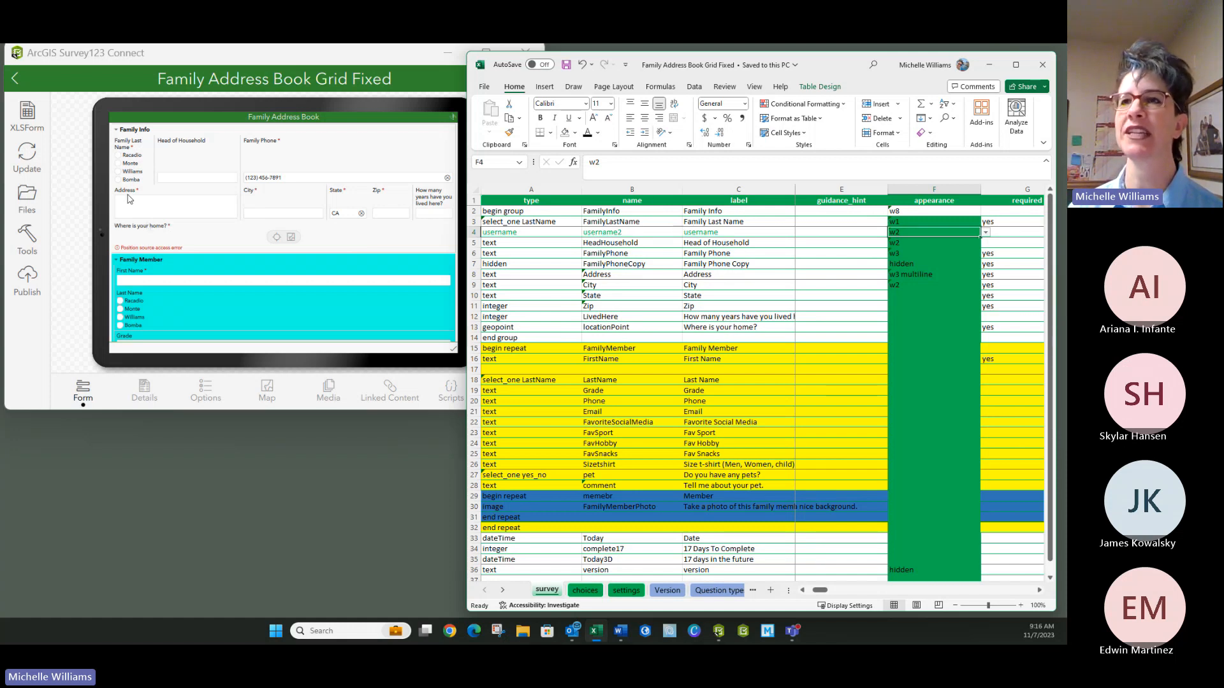
# Change the Address question's appearance to "w2 multiline" and save the workbook
pyautogui.doubleClick(899, 274)
pyautogui.press('BackSpace')
pyautogui.write('2')
pyautogui.press('Return')
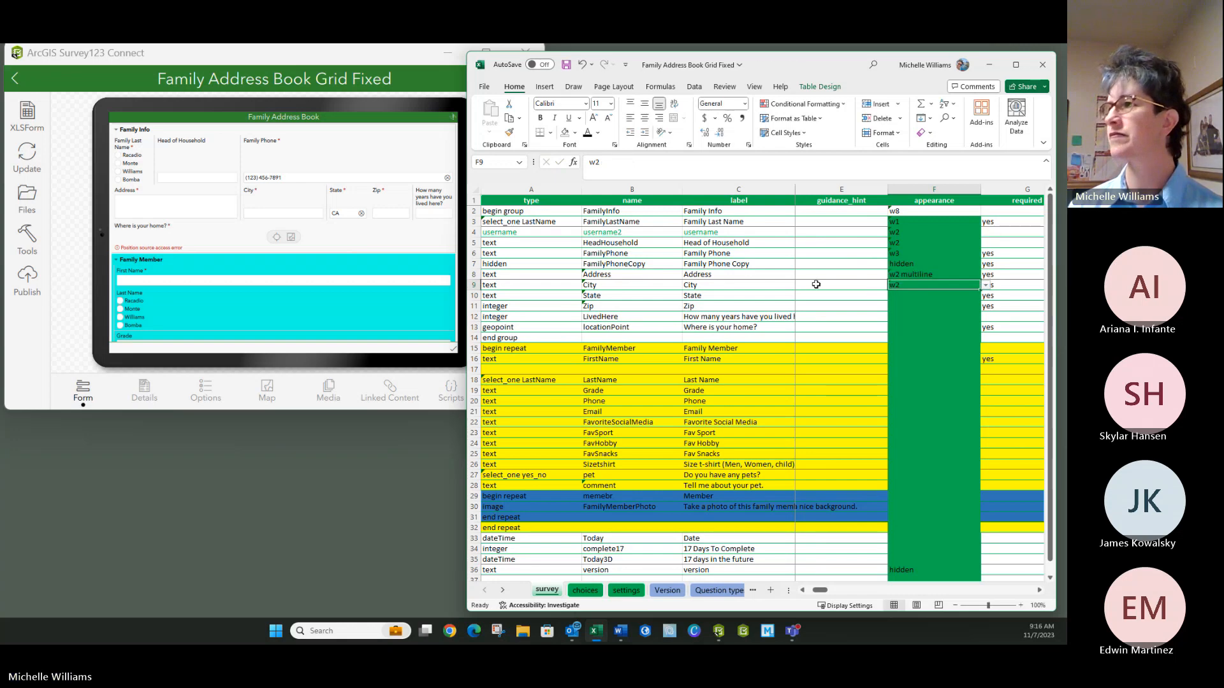
pyautogui.click(566, 64)
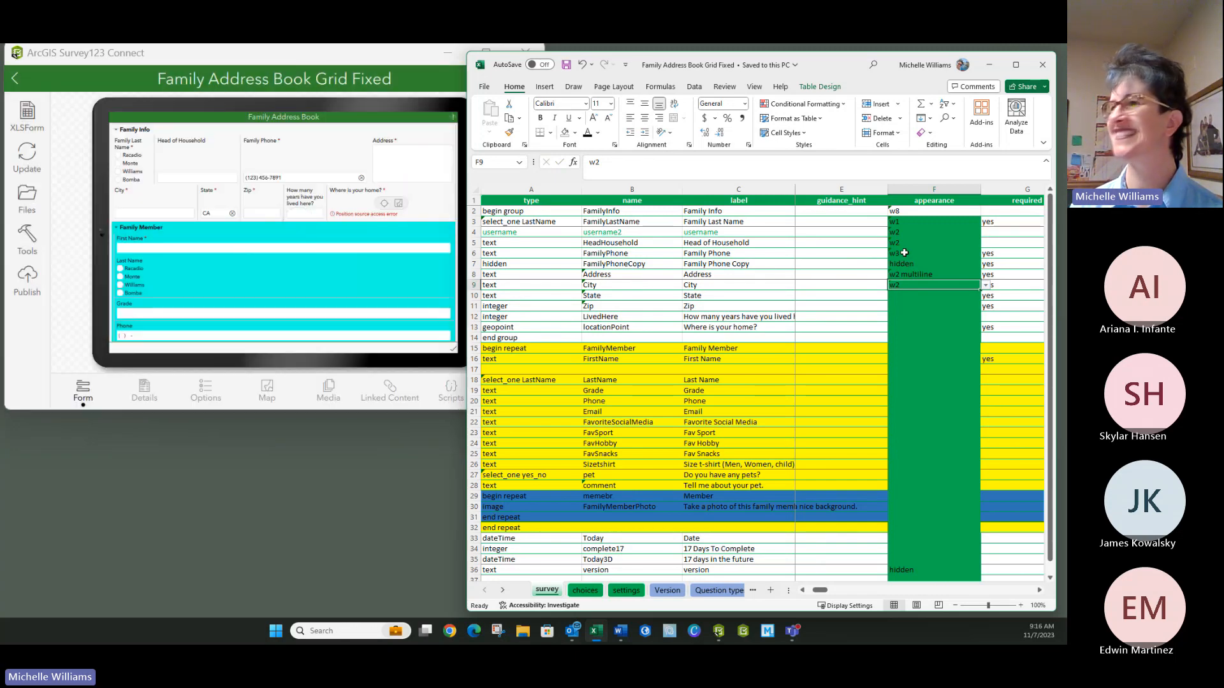
# Set the Family Phone question's appearance to w2 and save the workbook
pyautogui.click(904, 253)
pyautogui.write('w')
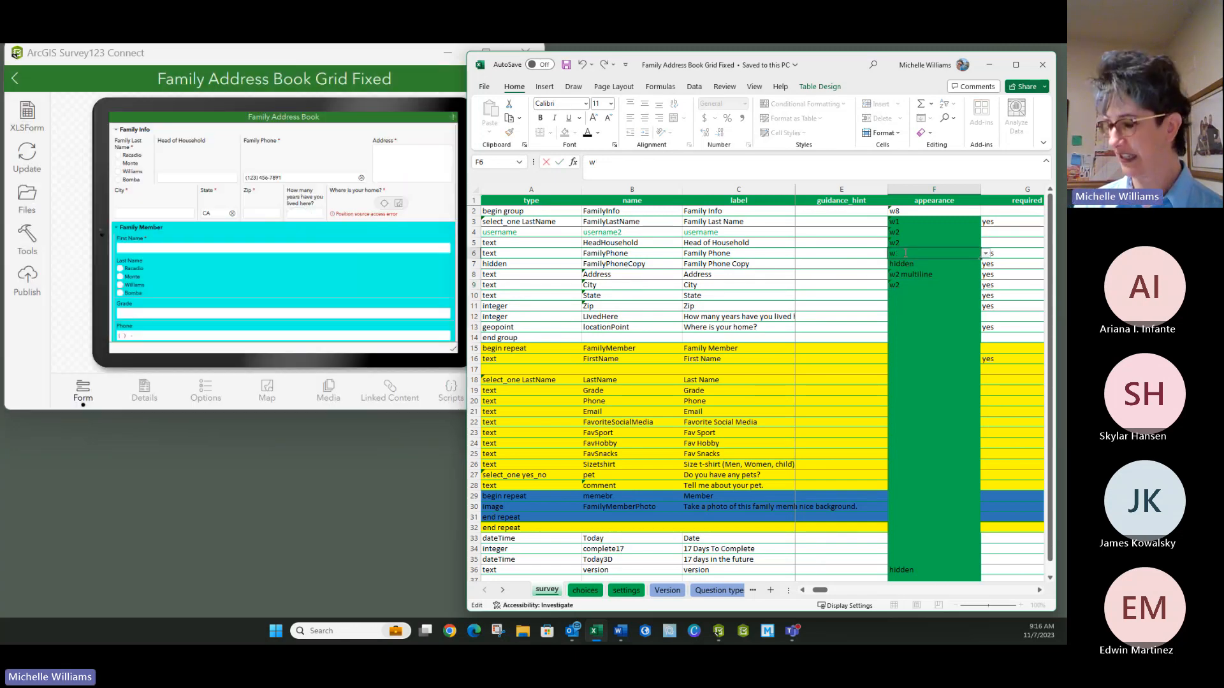
pyautogui.press('Return')
pyautogui.click(732, 306)
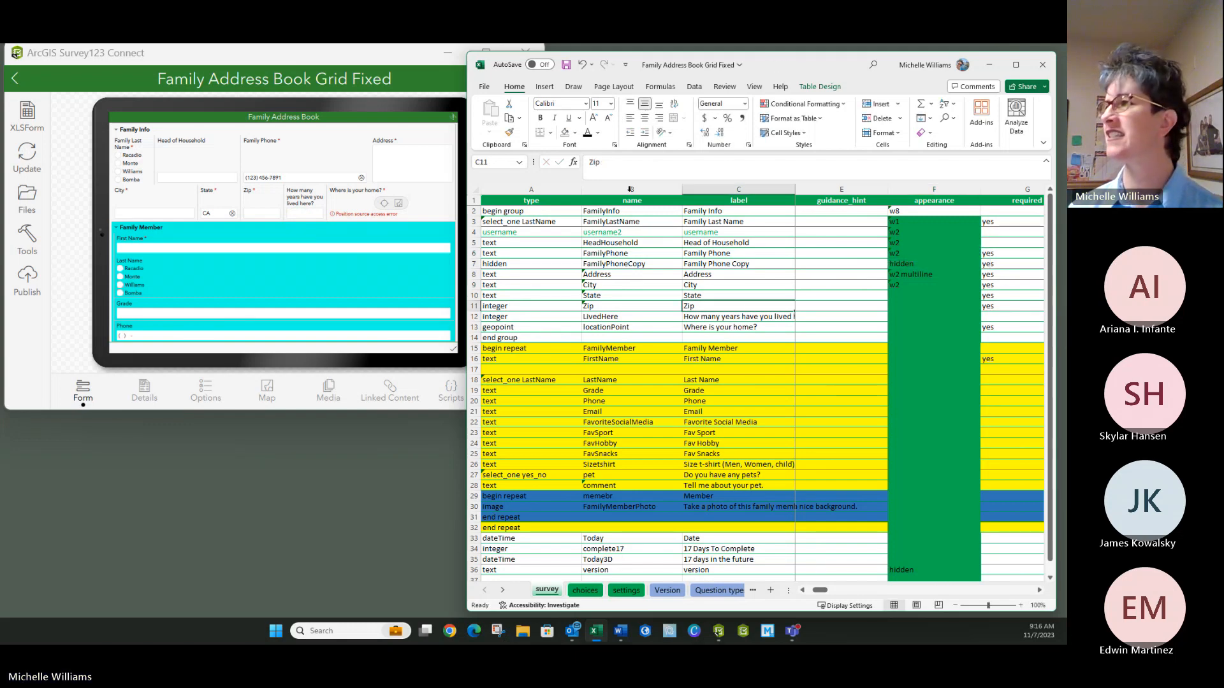
pyautogui.click(567, 65)
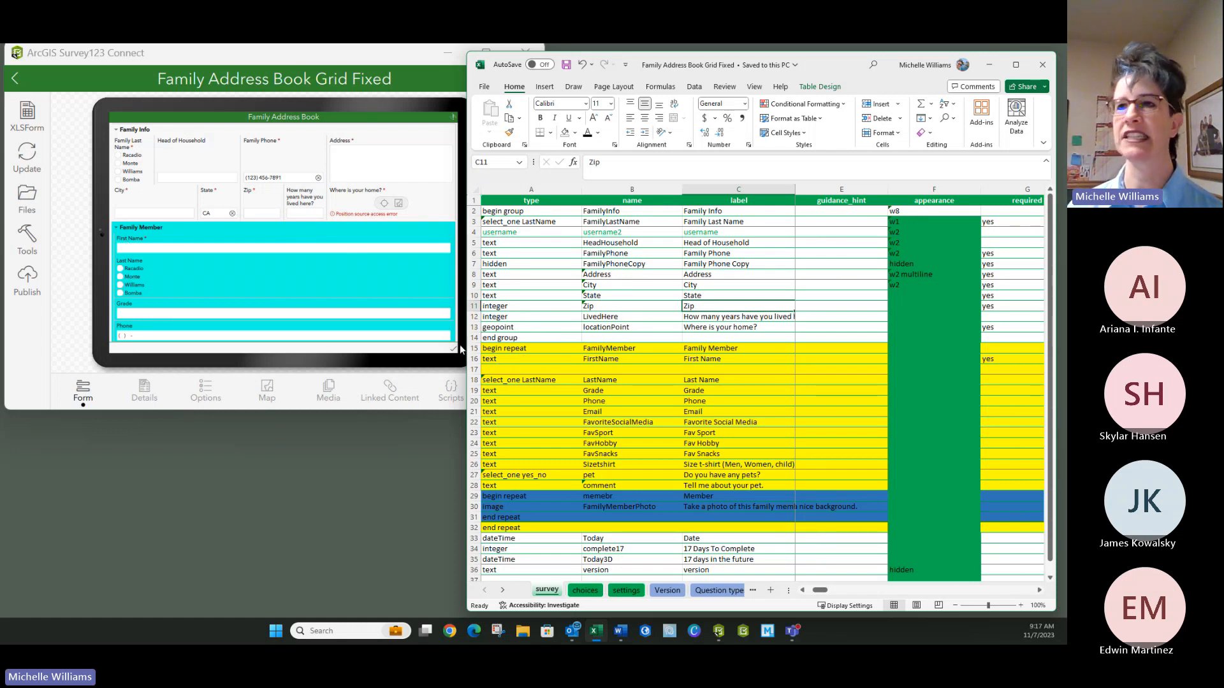
pyautogui.click(894, 357)
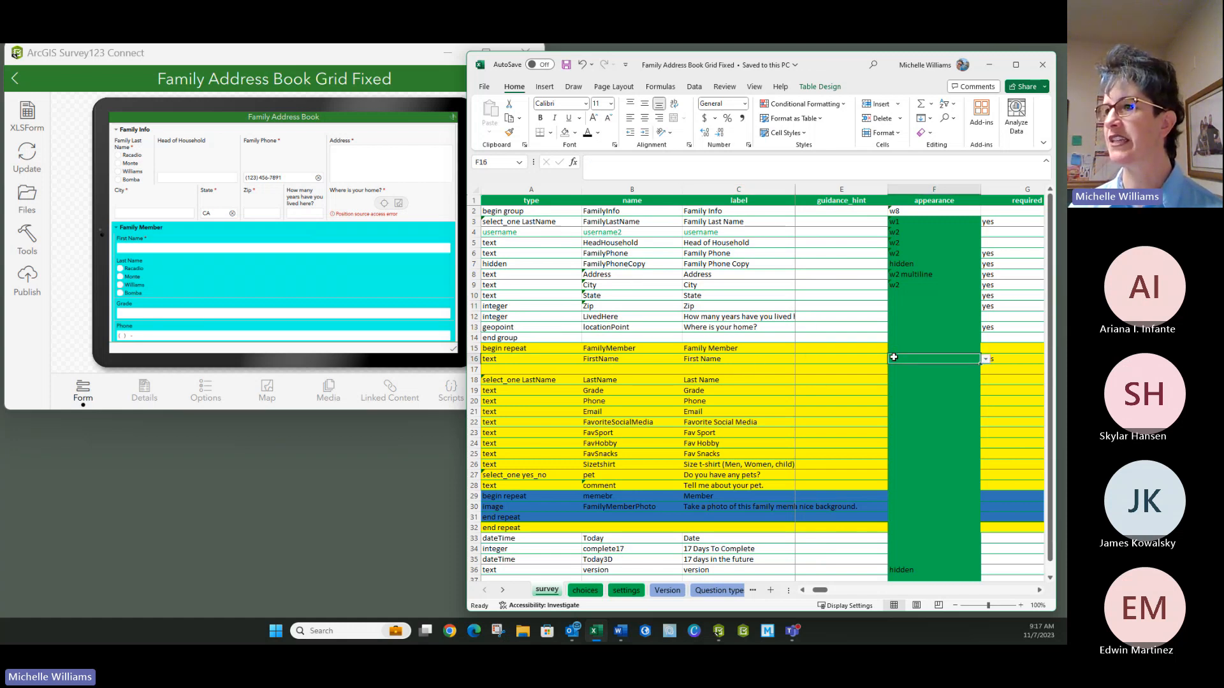
pyautogui.click(897, 346)
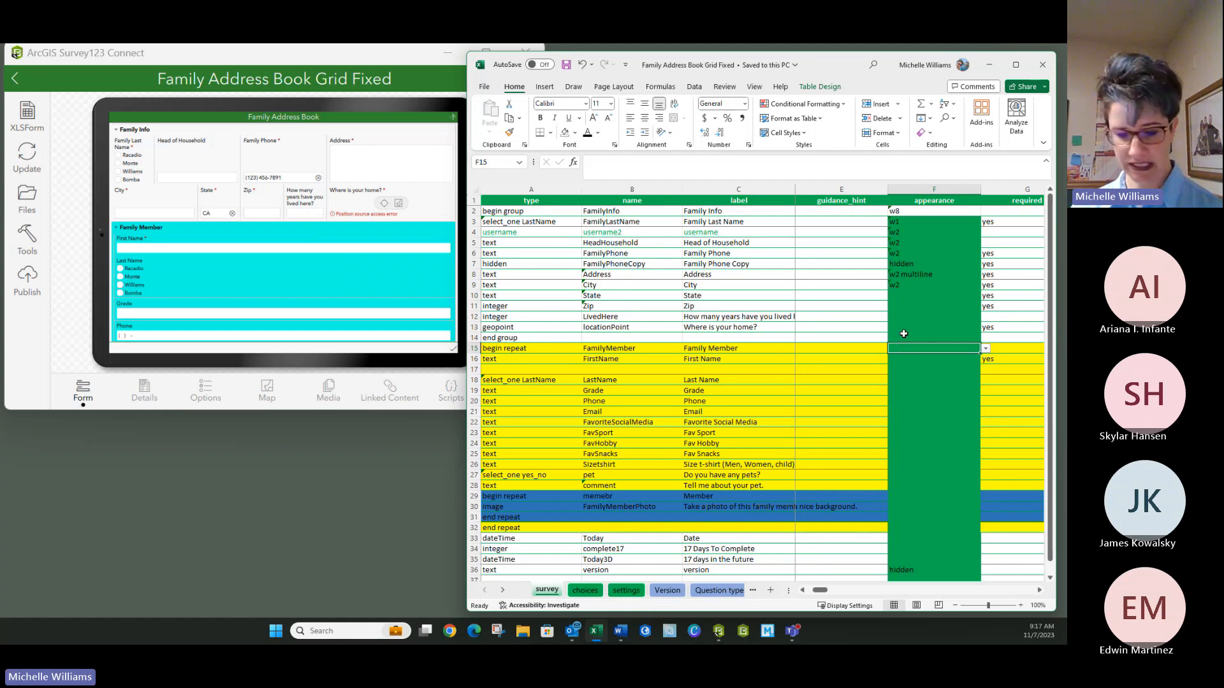
pyautogui.write('w')
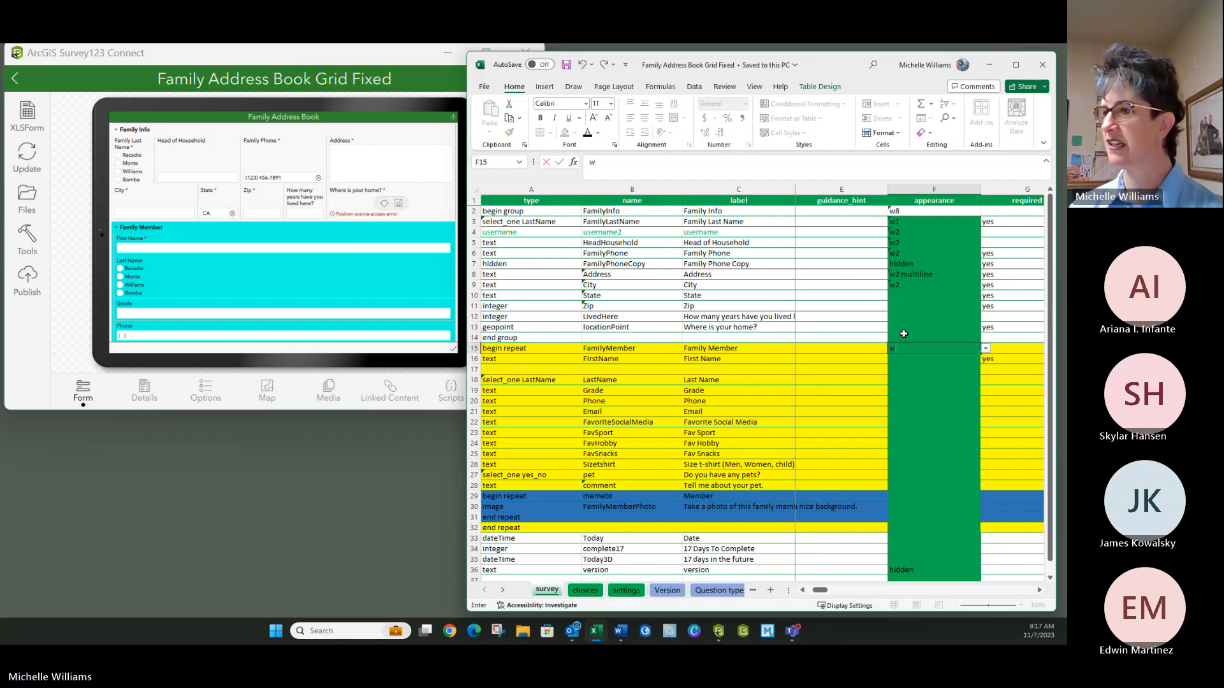
pyautogui.press('BackSpace')
pyautogui.hotkey('alt', 'Down')
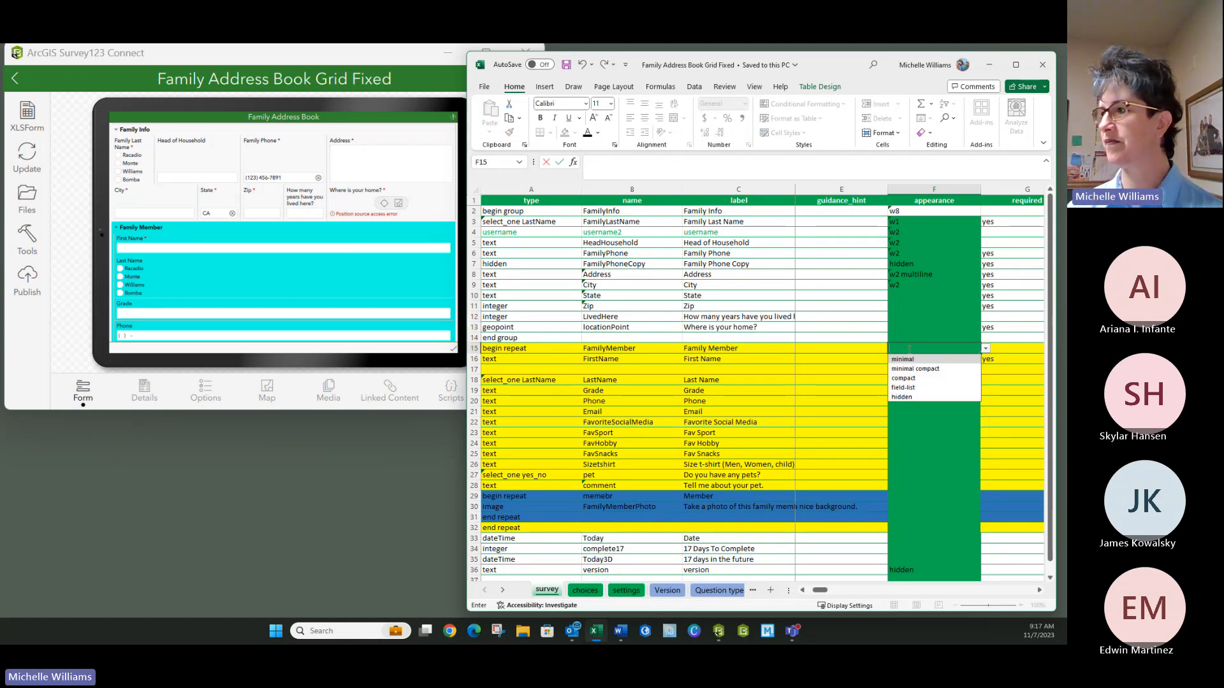
pyautogui.click(902, 359)
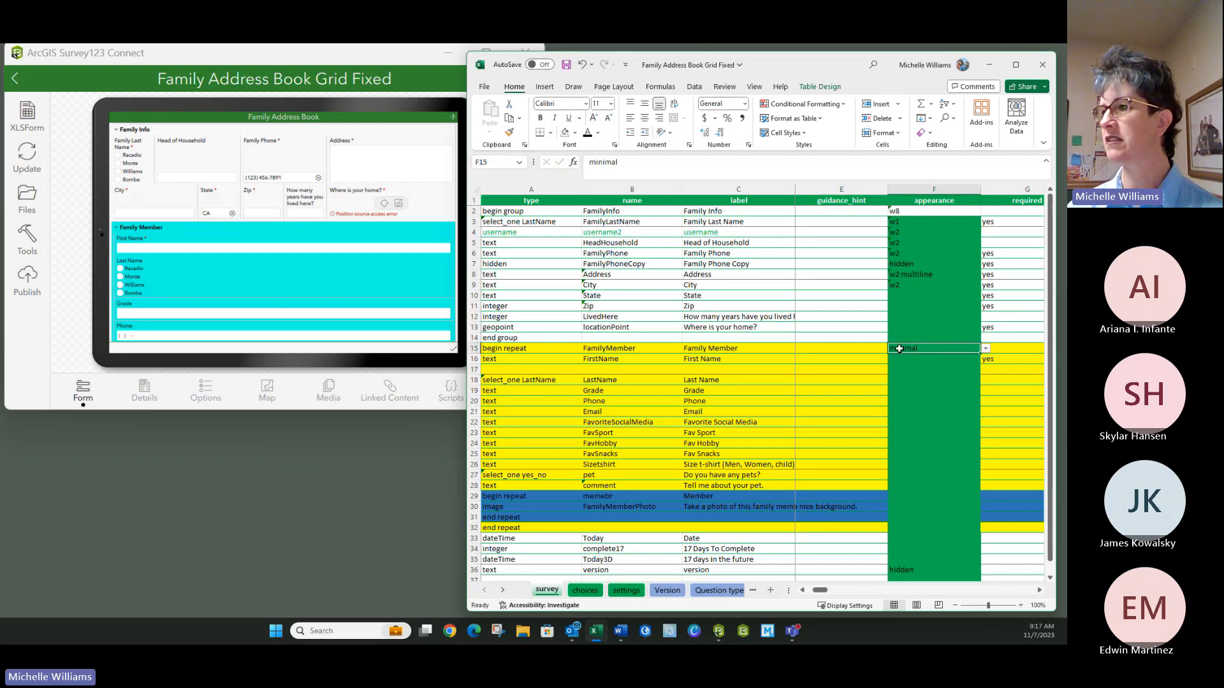
pyautogui.press('Delete')
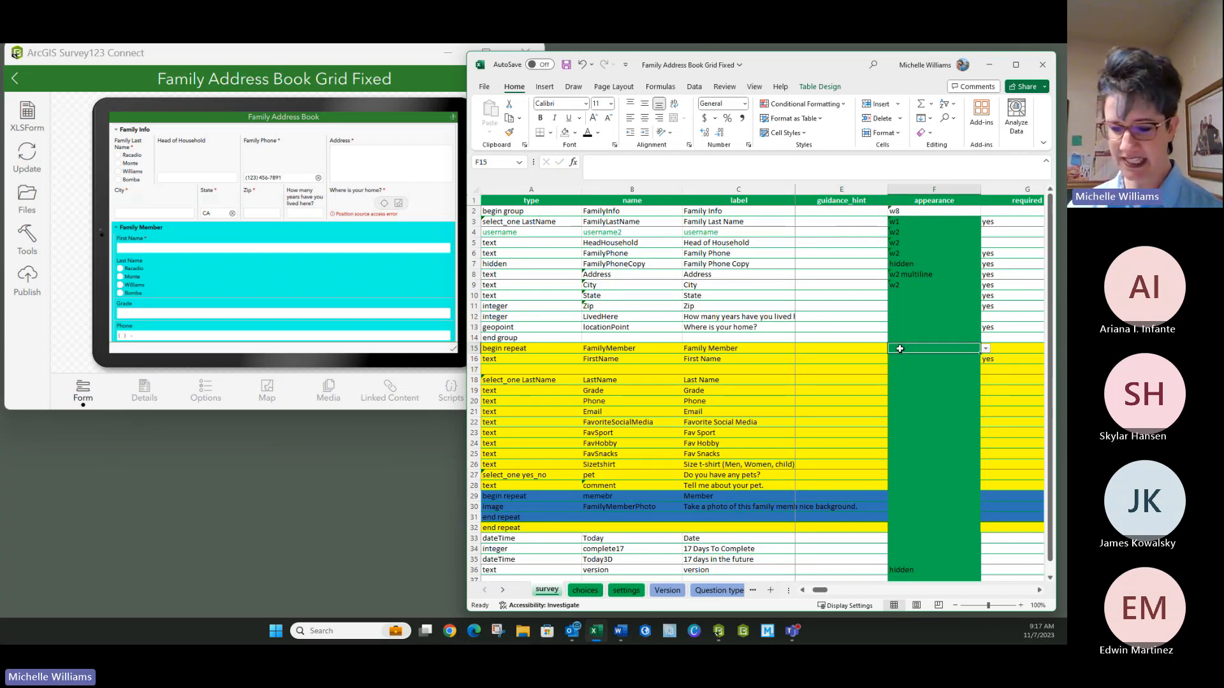
# Set the Family Member repeat's appearance to w8 and save the workbook to refresh the form preview
pyautogui.write('w8')
pyautogui.press('Return')
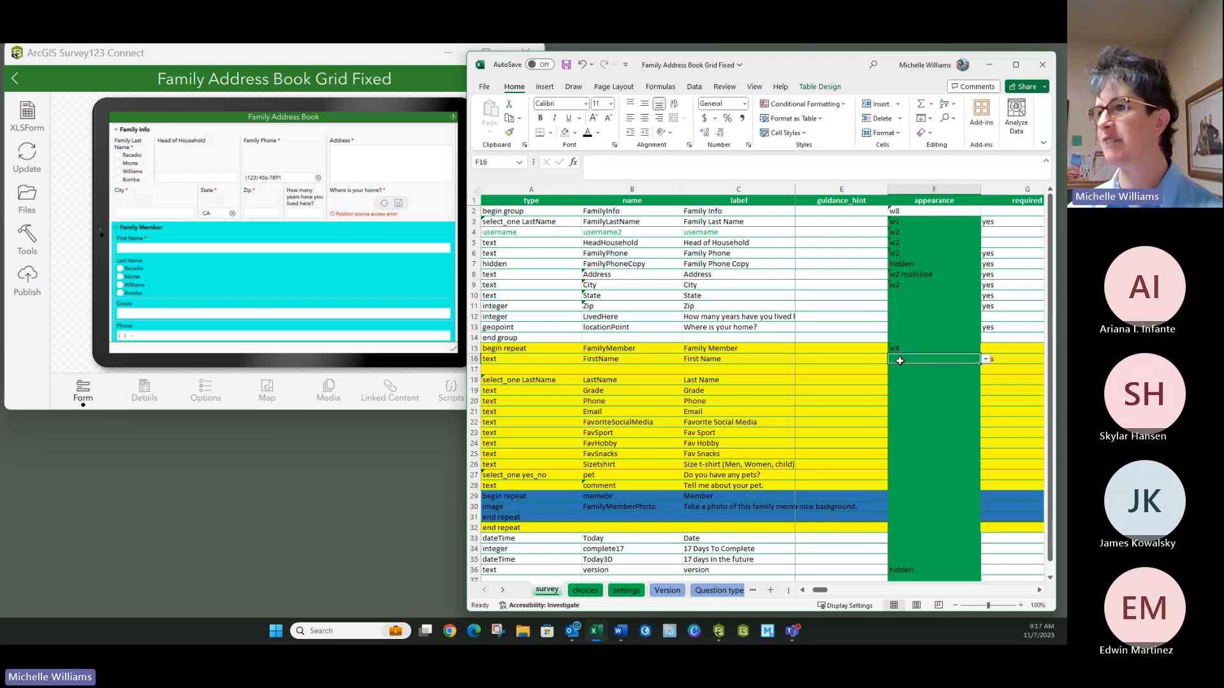
pyautogui.click(739, 338)
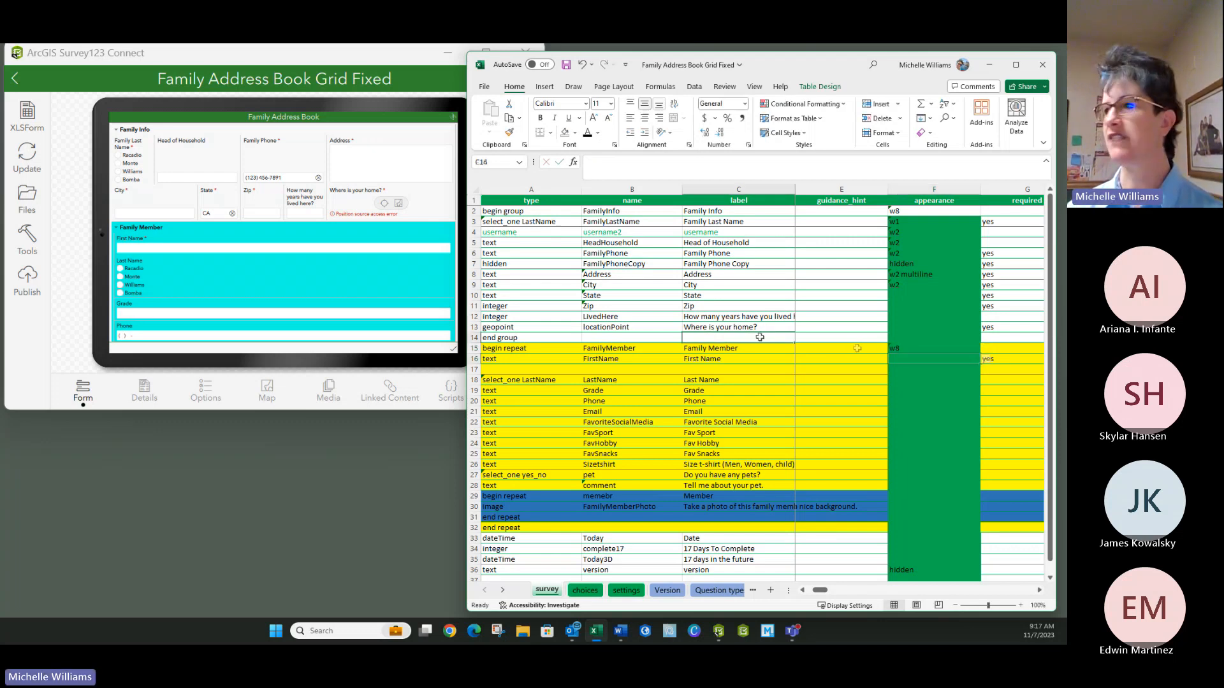
pyautogui.click(567, 65)
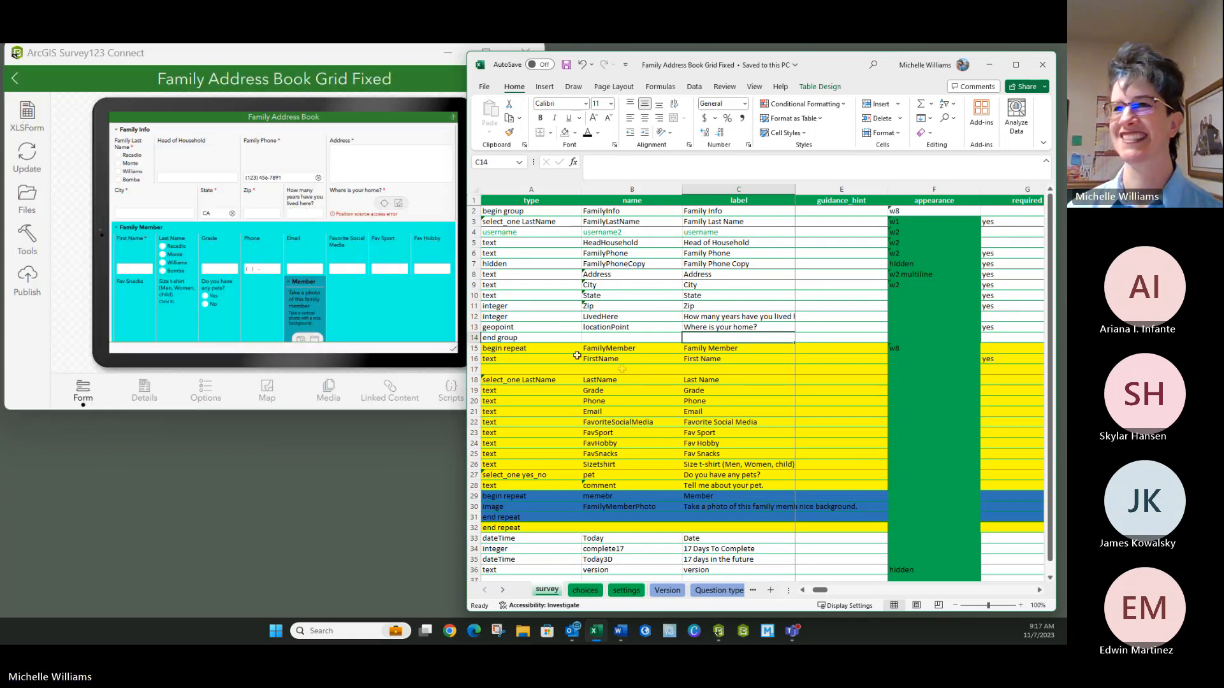
# Set the nested Member repeat's appearance to w8, save the workbook and check that repeat in the form preview
pyautogui.click(531, 349)
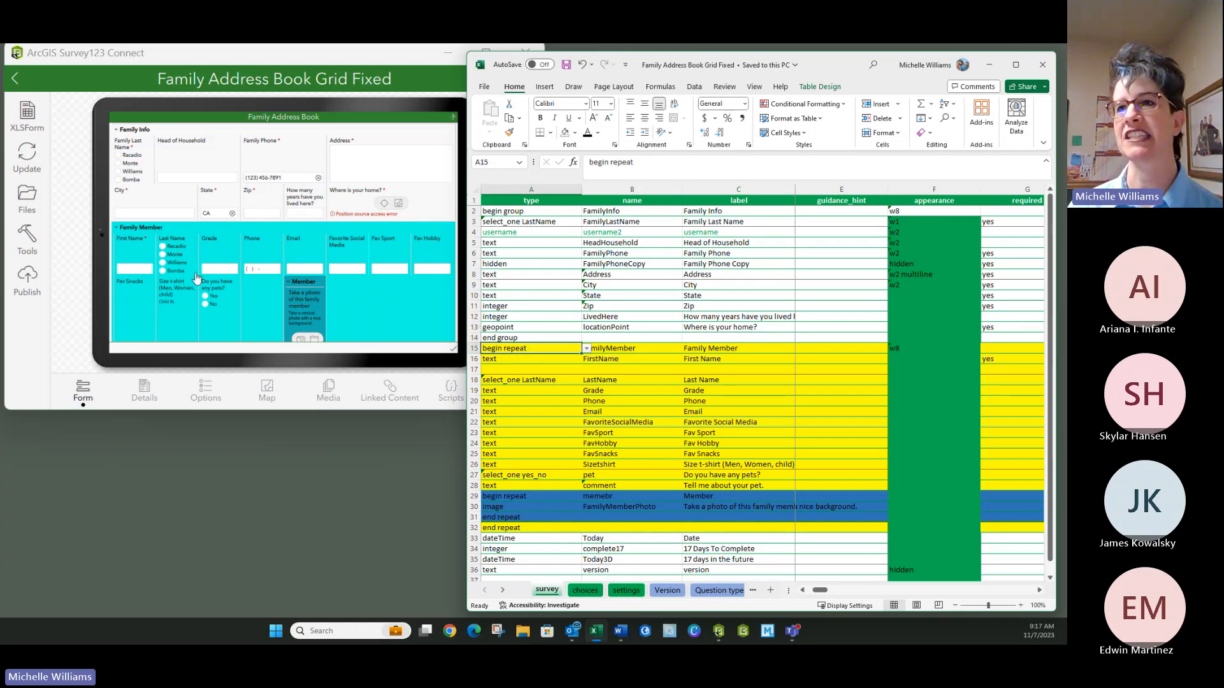
pyautogui.scroll(-2, 330, 242)
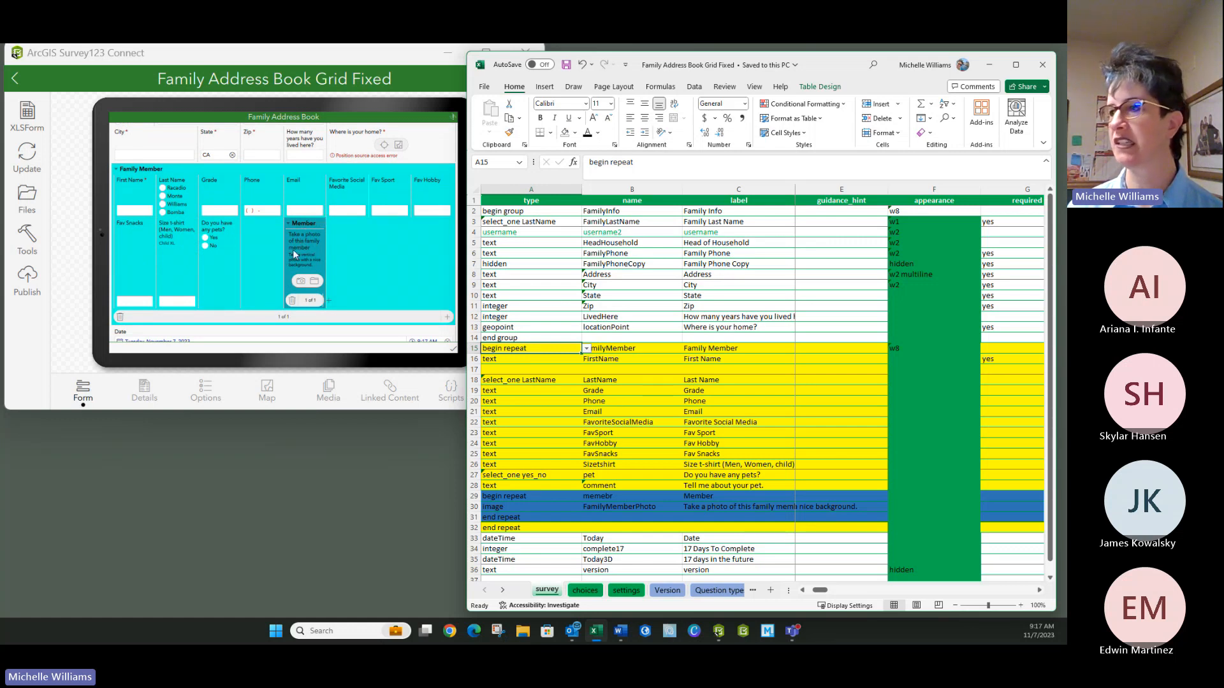
pyautogui.click(902, 496)
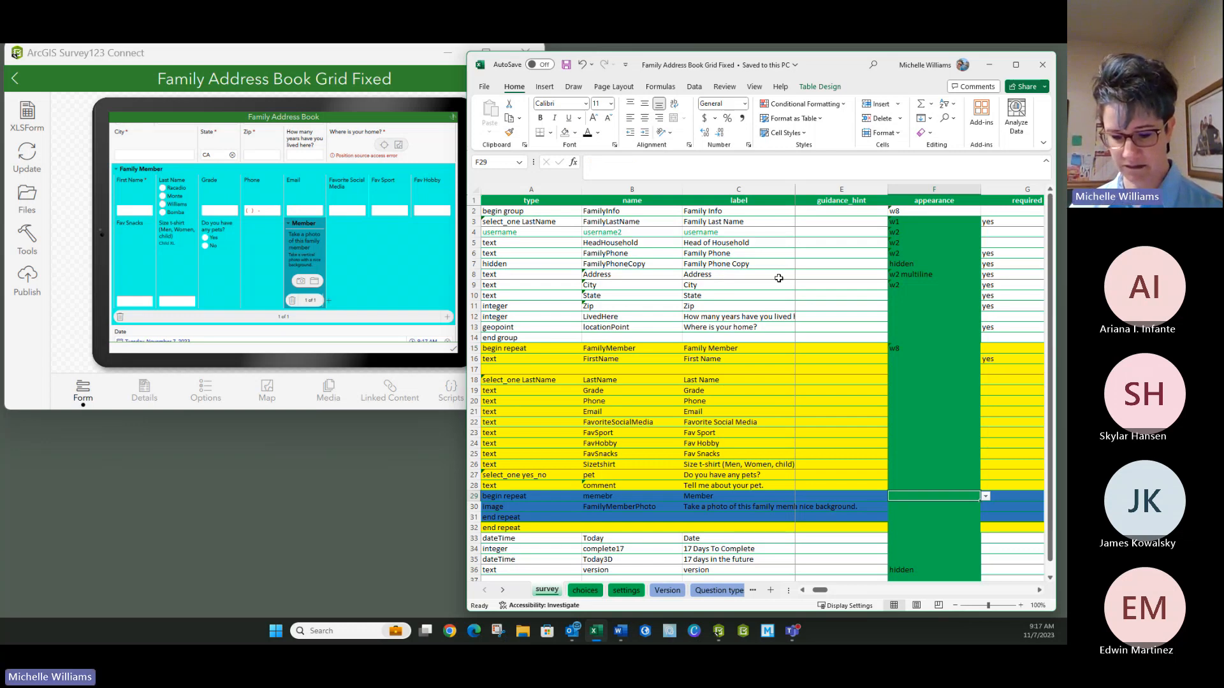
pyautogui.write('w8')
pyautogui.press('Return')
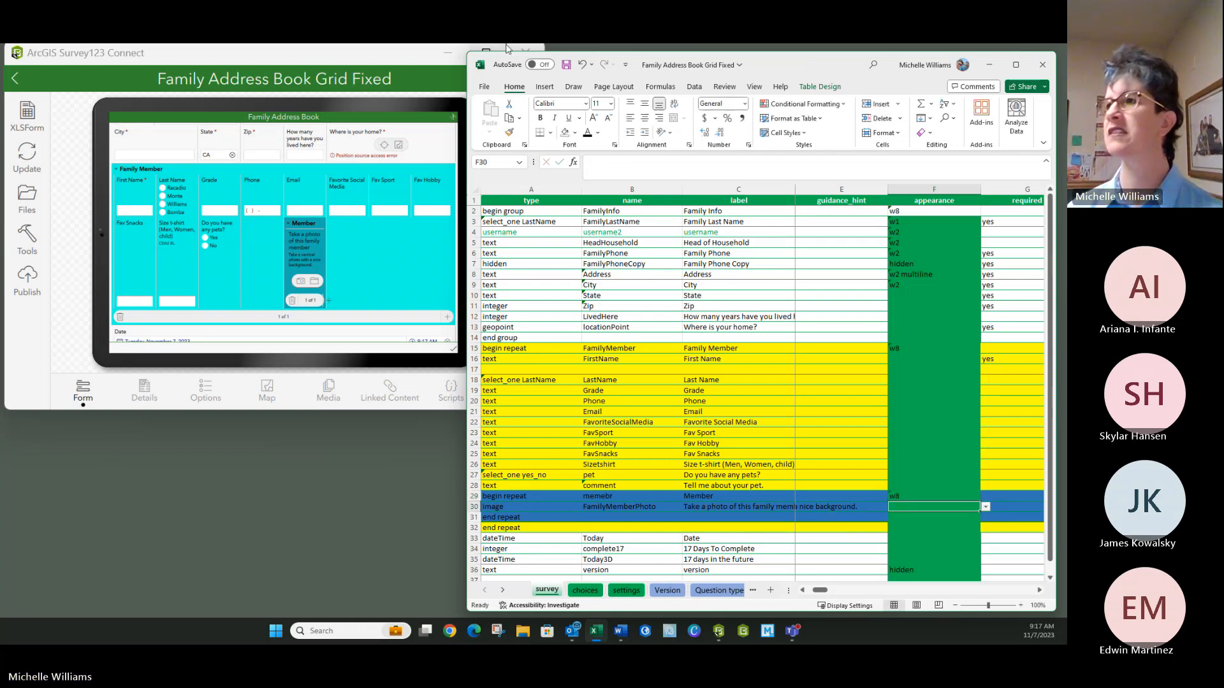
pyautogui.click(566, 65)
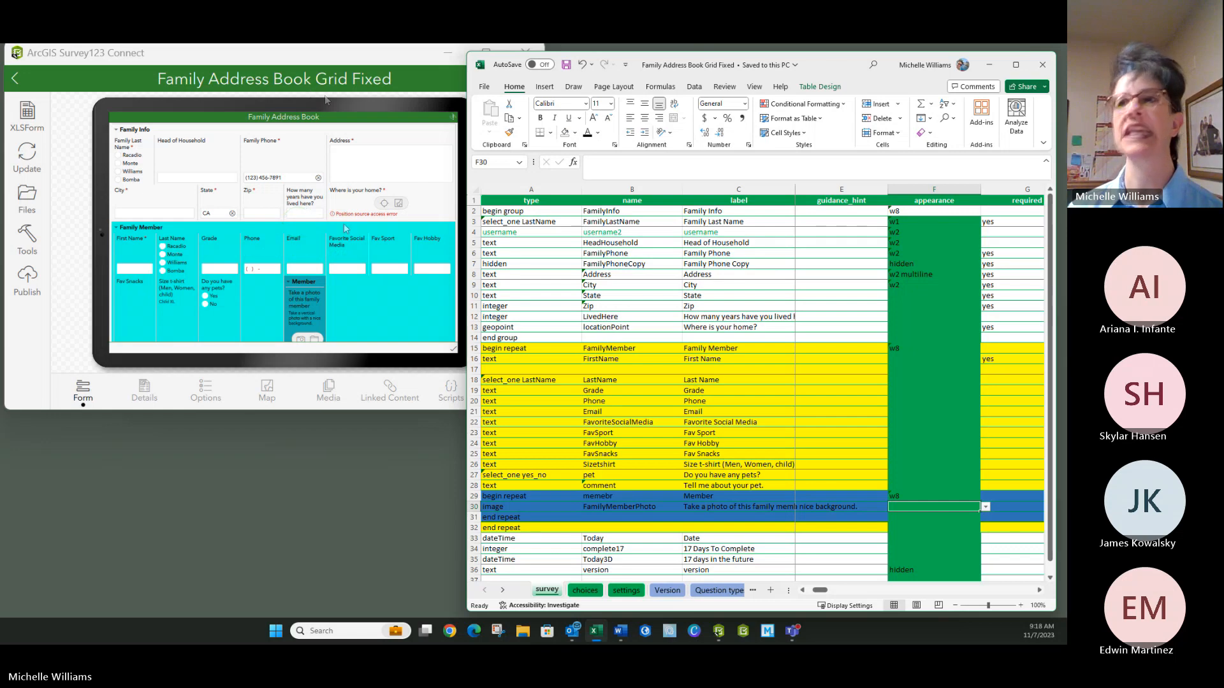
pyautogui.scroll(-3, 289, 297)
pyautogui.scroll(-2, 288, 294)
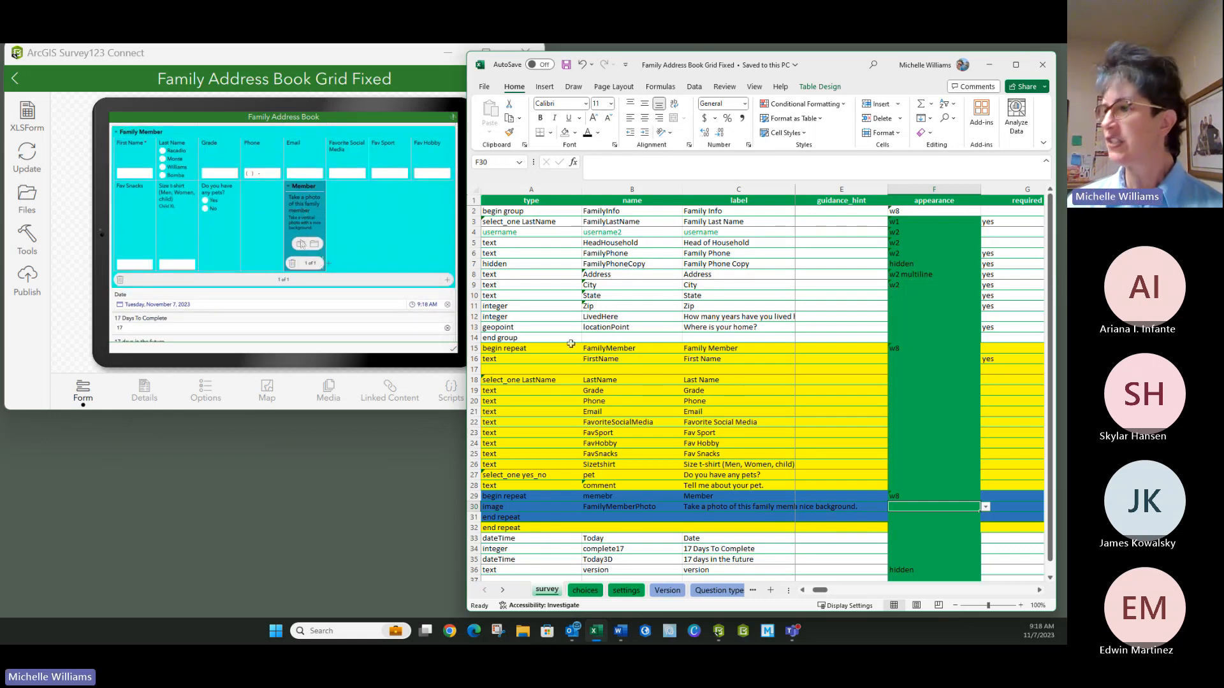
pyautogui.click(617, 509)
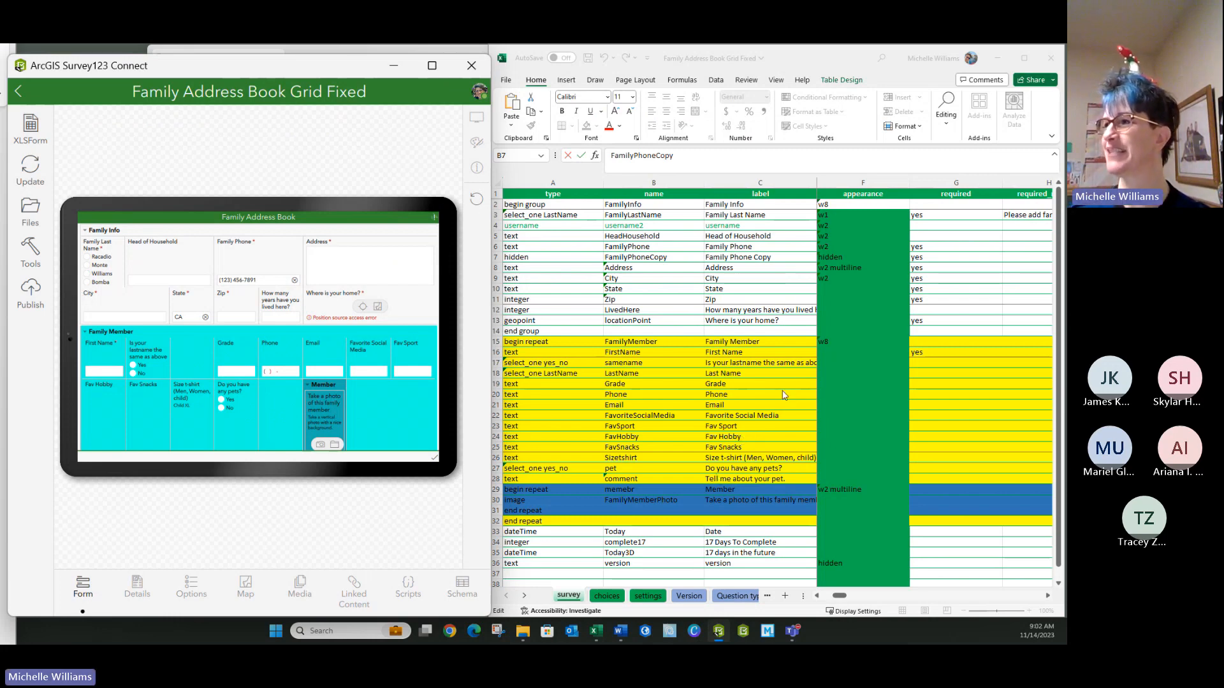
# Leave the open cell edit, widen the spreadsheet window over the form preview and zoom the sheet to 160%
pyautogui.click(834, 495)
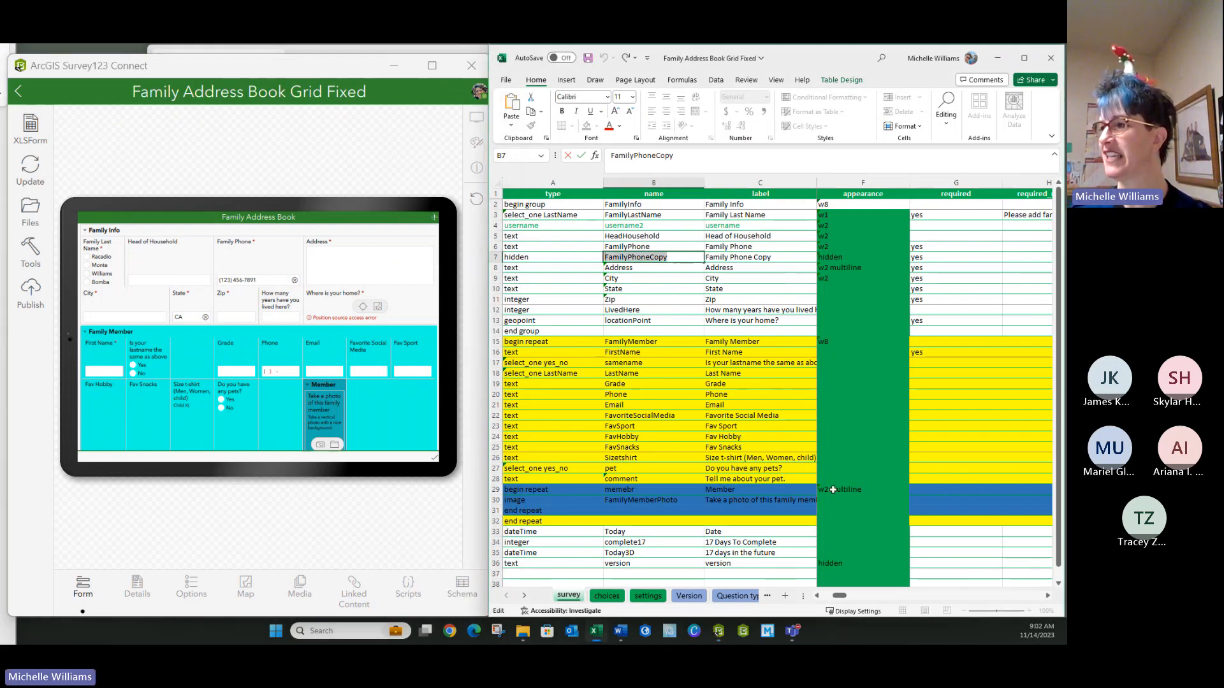
pyautogui.press('Escape')
pyautogui.moveTo(487, 431); pyautogui.dragTo(351, 430)
pyautogui.moveTo(998, 615); pyautogui.dragTo(1002, 614)
pyautogui.scroll(-3, 786, 455)
pyautogui.scroll(-3, 787, 456)
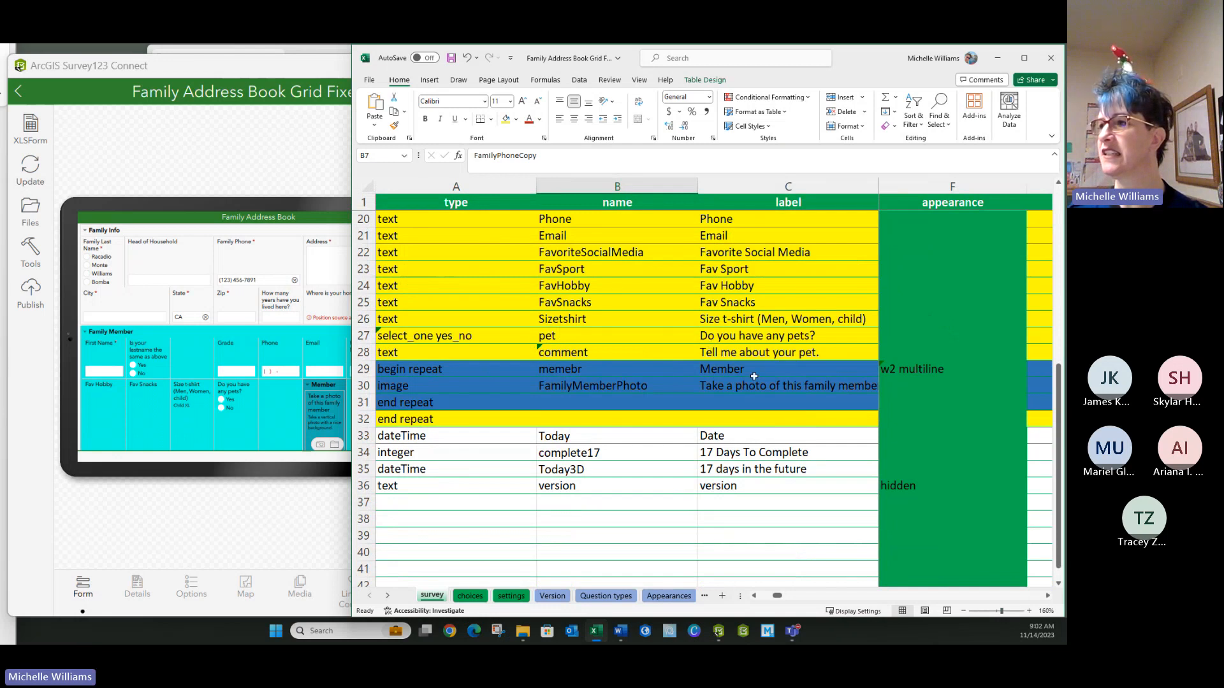
# Correct the nested repeat's misspelled name "memebr" to "member" and accept it despite the name validation
pyautogui.doubleClick(573, 369)
pyautogui.press('BackSpace')
pyautogui.press('BackSpace')
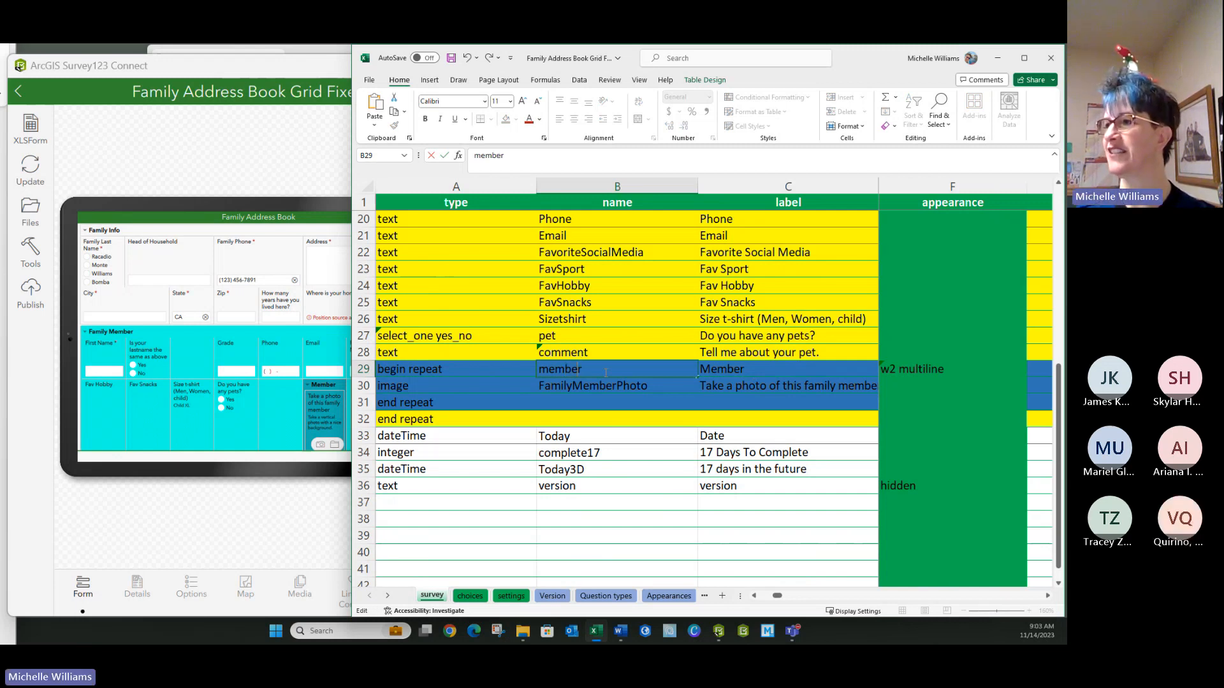
pyautogui.press('Return')
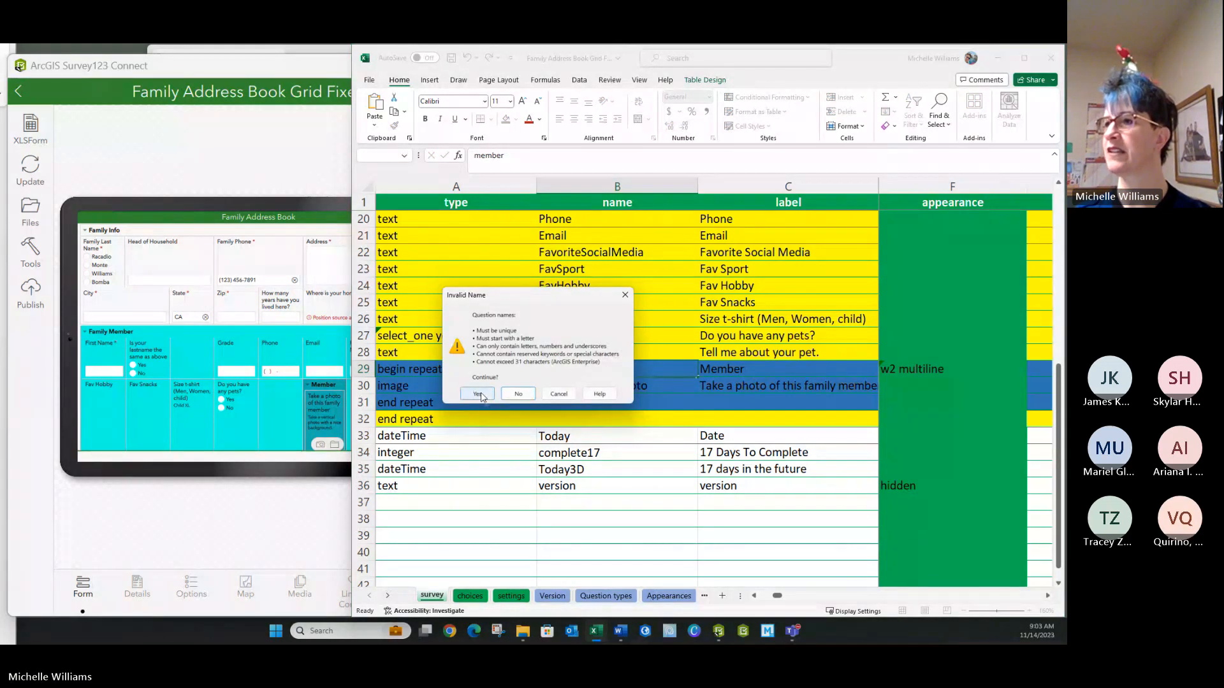
pyautogui.click(477, 393)
# Rename the nested Member repeat as member2
pyautogui.click(591, 370)
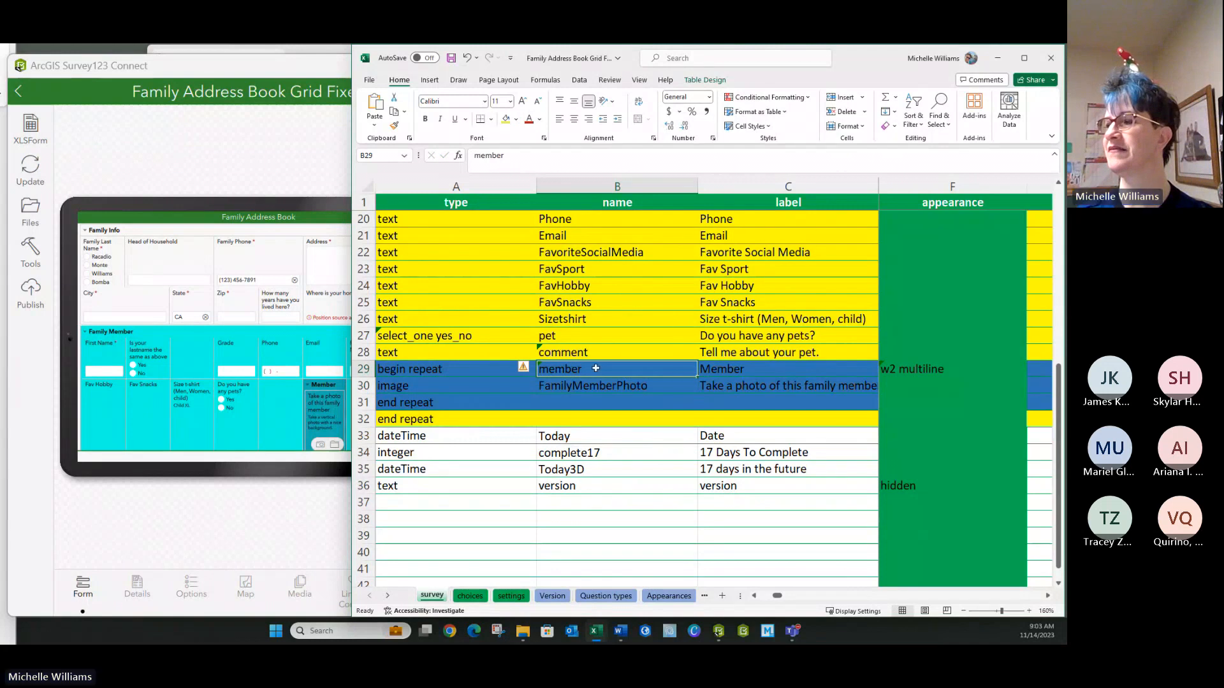
pyautogui.doubleClick(589, 368)
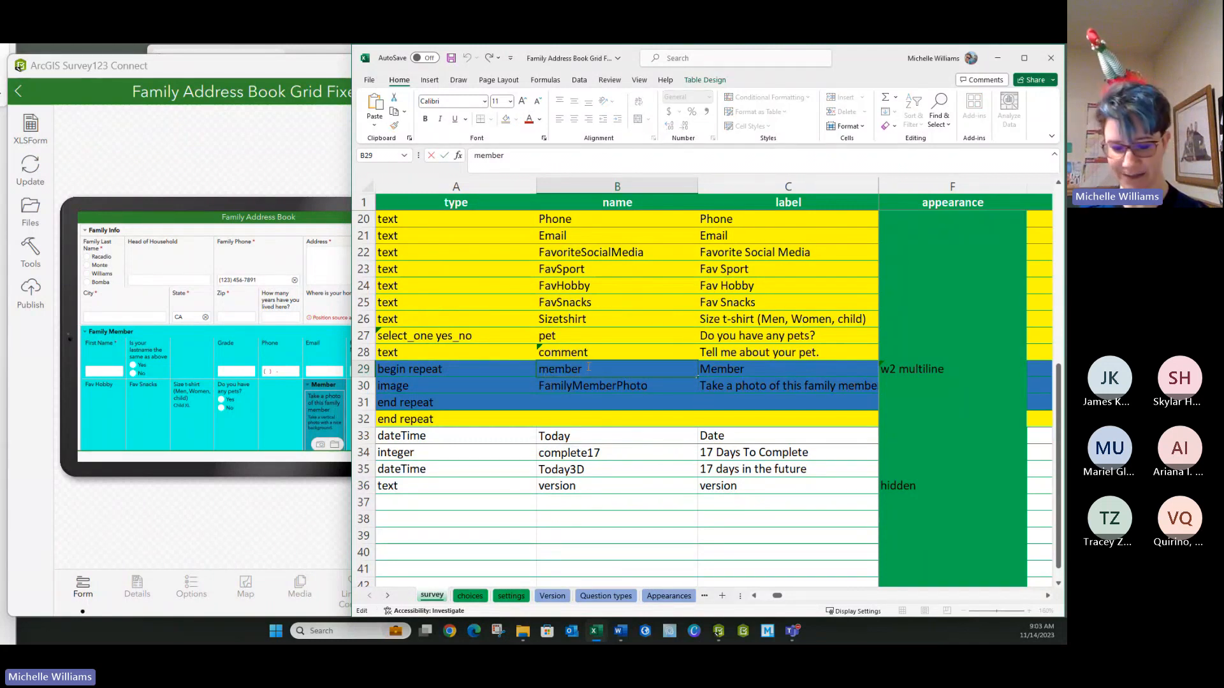
pyautogui.press('Return')
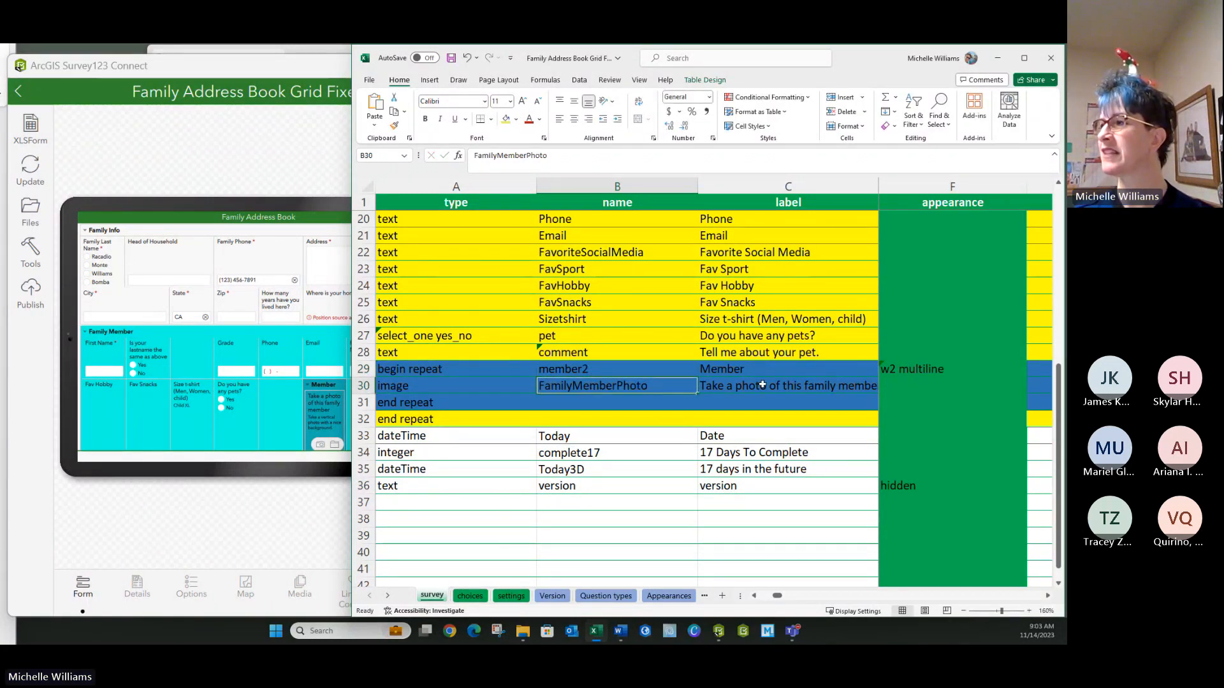
# Set the member2 repeat's appearance to w8:8, save the workbook and narrow the spreadsheet window to uncover the form preview
pyautogui.click(920, 369)
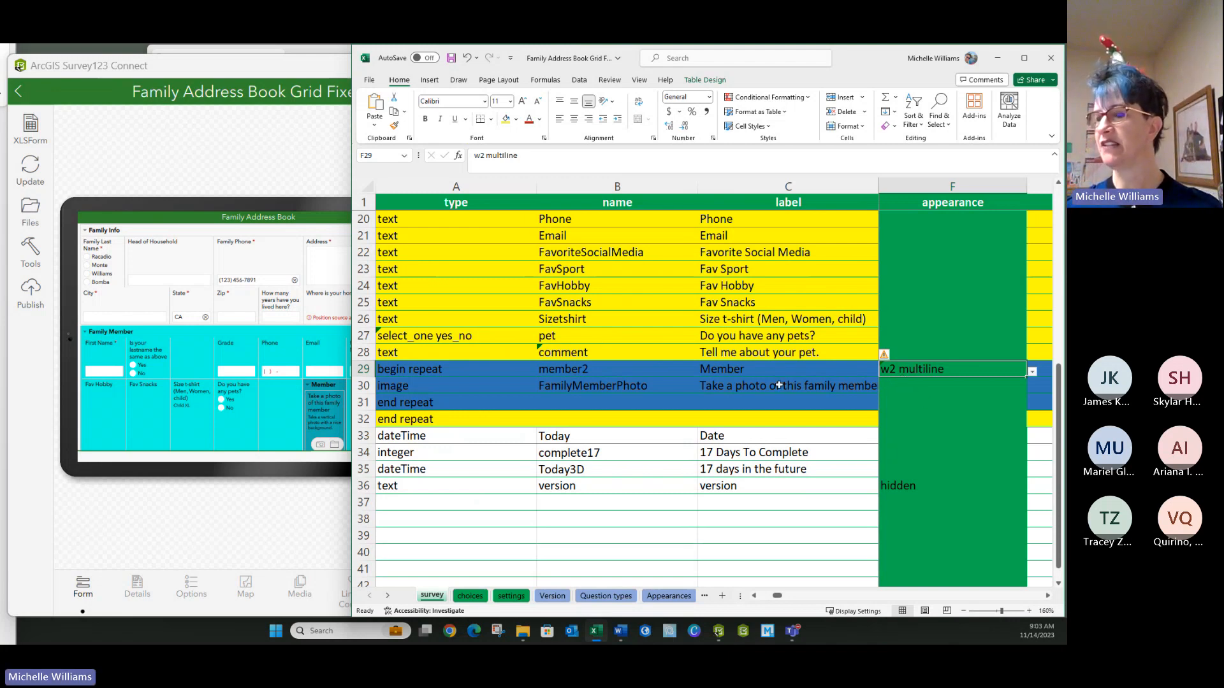
pyautogui.press('Delete')
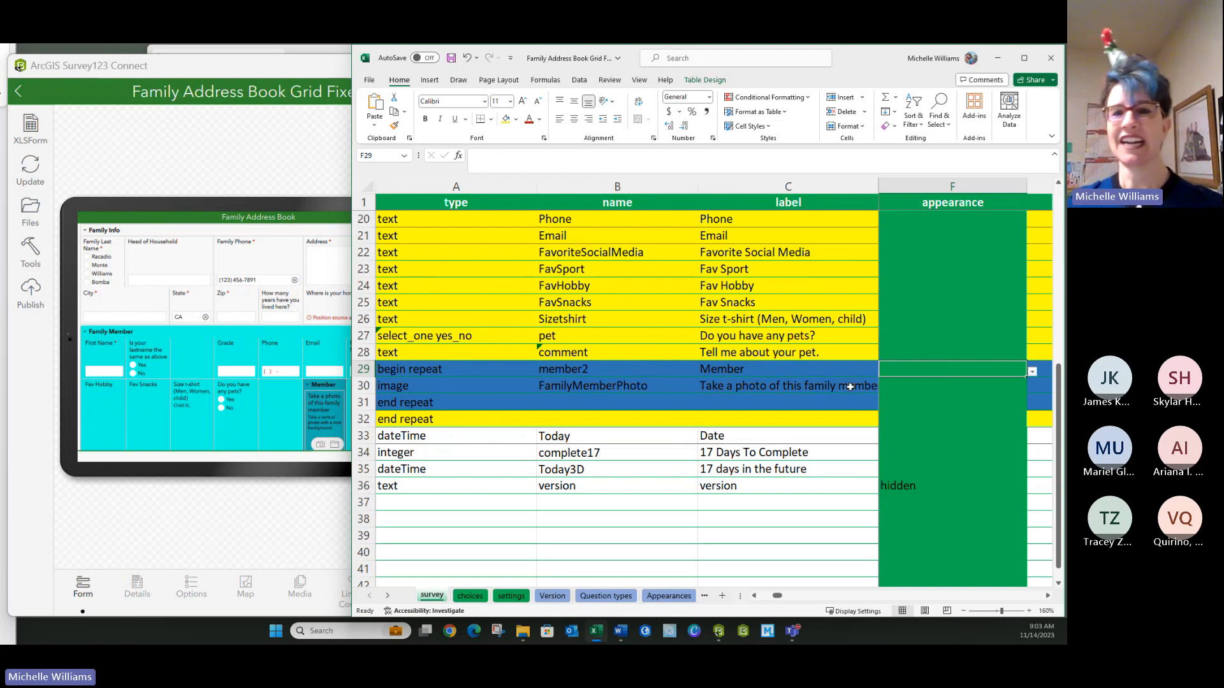
pyautogui.write('w8:8')
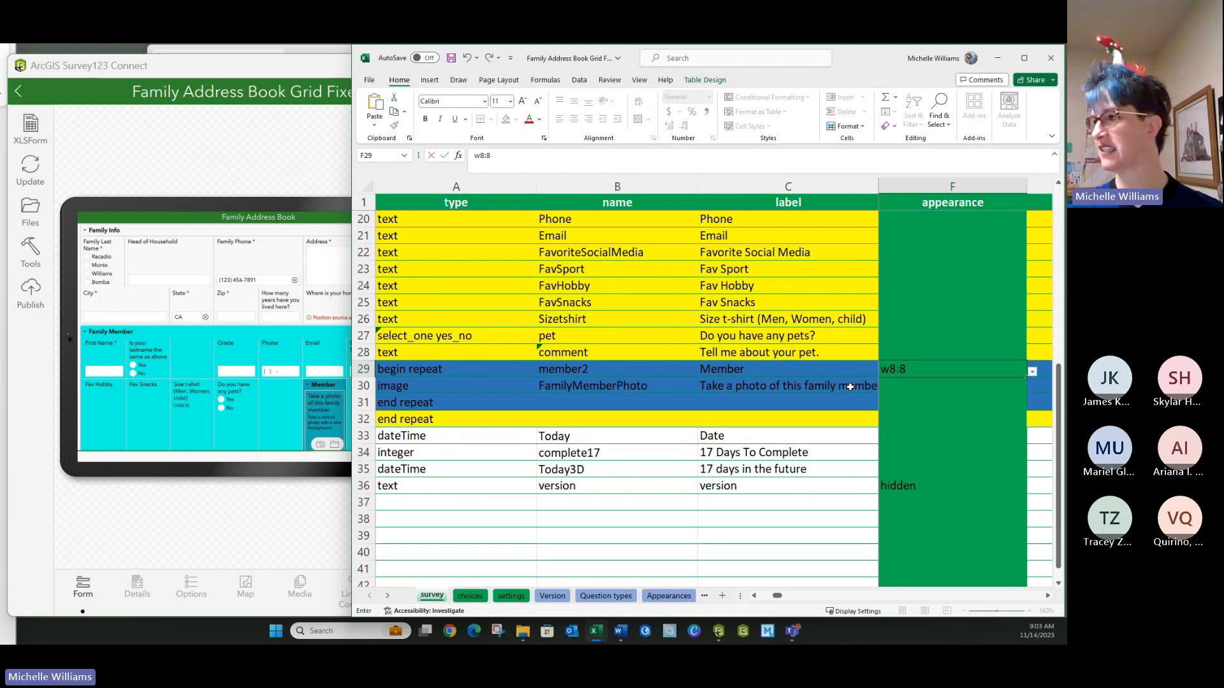
pyautogui.press('Return')
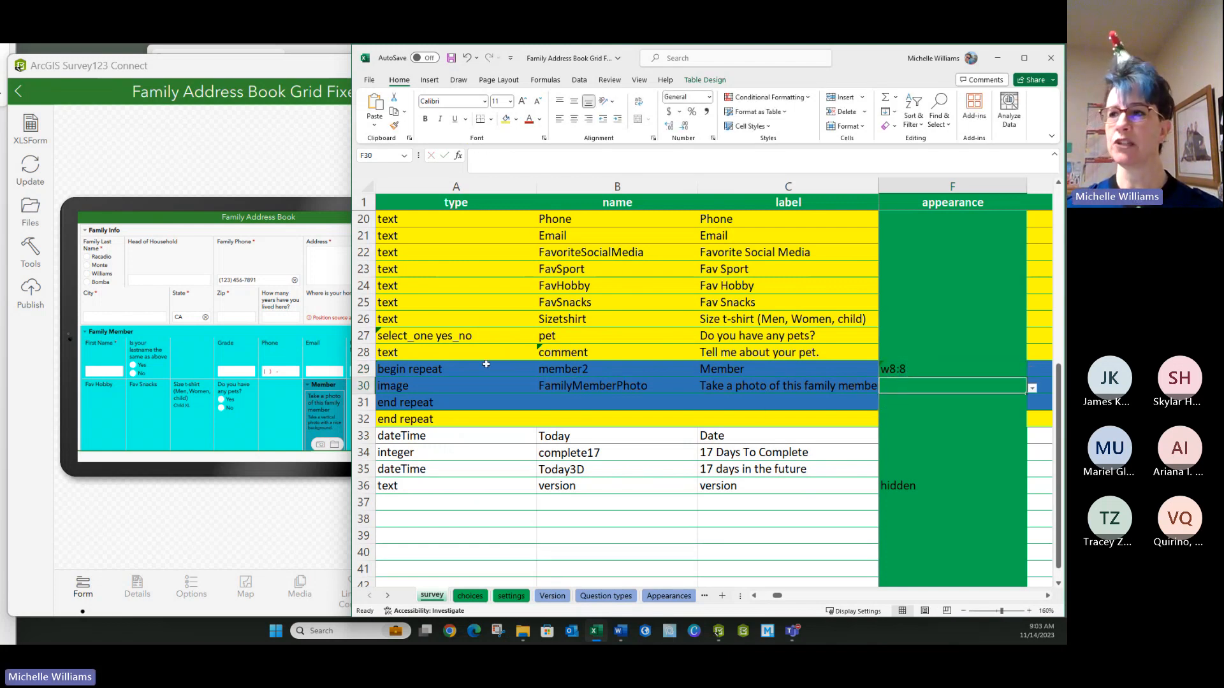
pyautogui.click(363, 369)
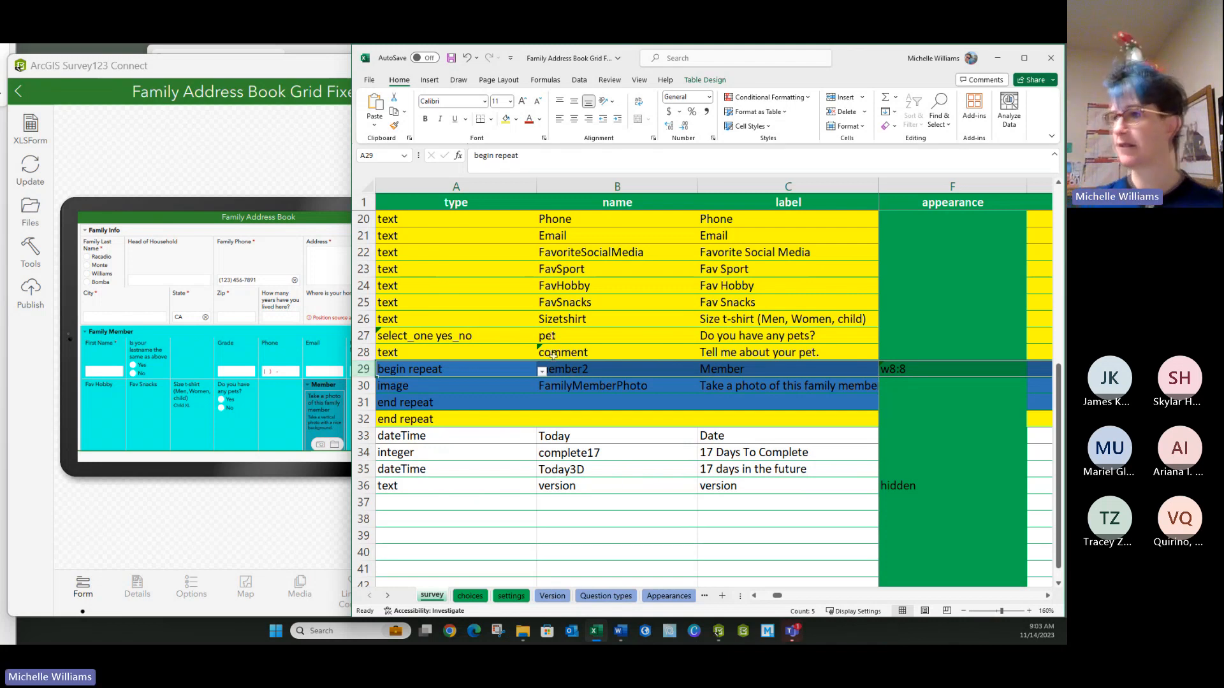
pyautogui.click(612, 390)
pyautogui.hotkey('ctrl', 's')
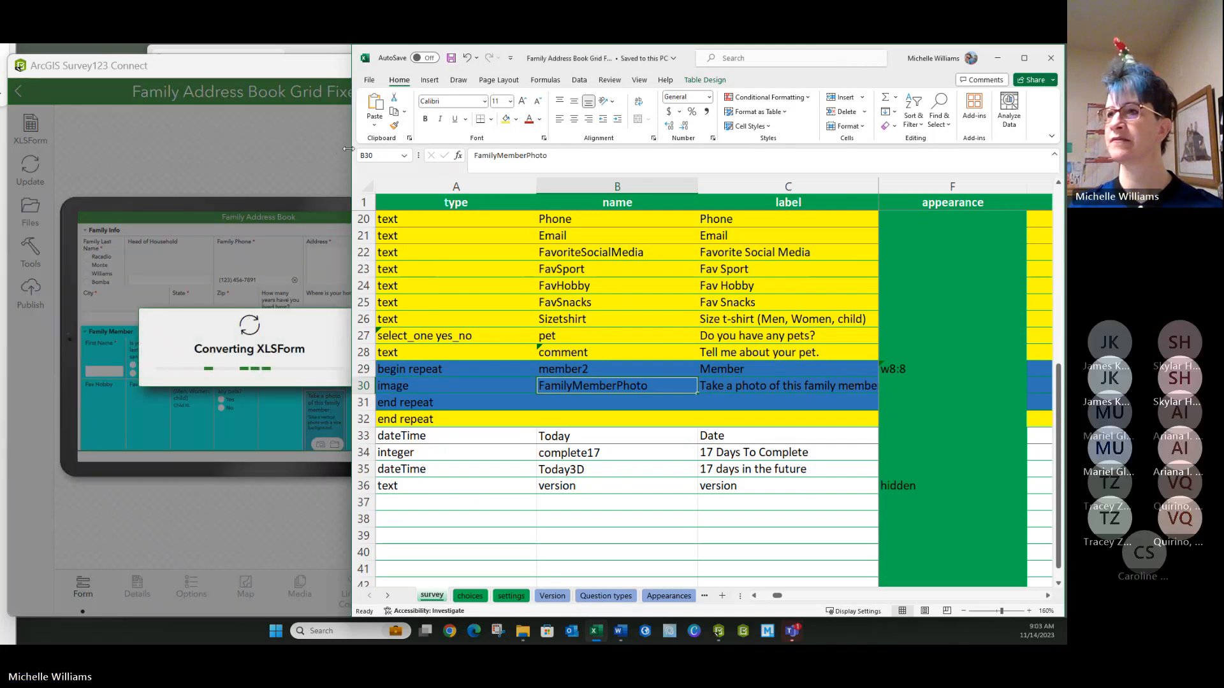
pyautogui.moveTo(352, 129); pyautogui.dragTo(491, 128)
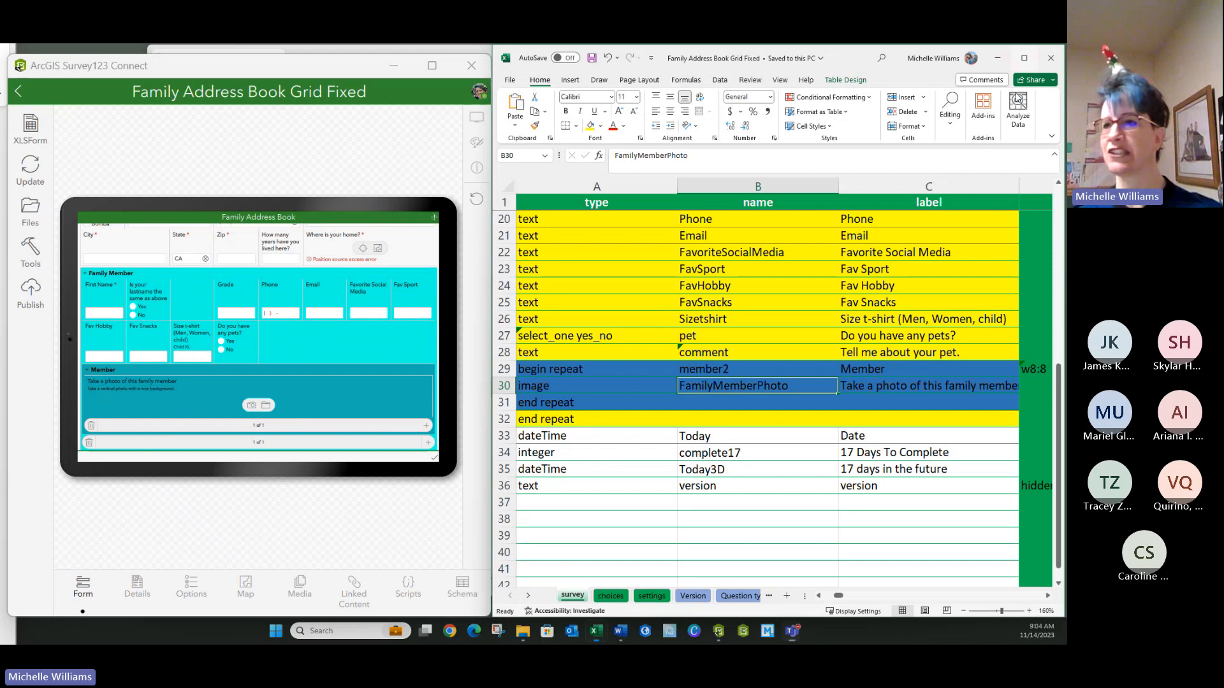
# Set the FamilyMemberPhoto question's appearance to w2 and save the workbook to refresh the form preview
pyautogui.click(1024, 58)
pyautogui.click(563, 390)
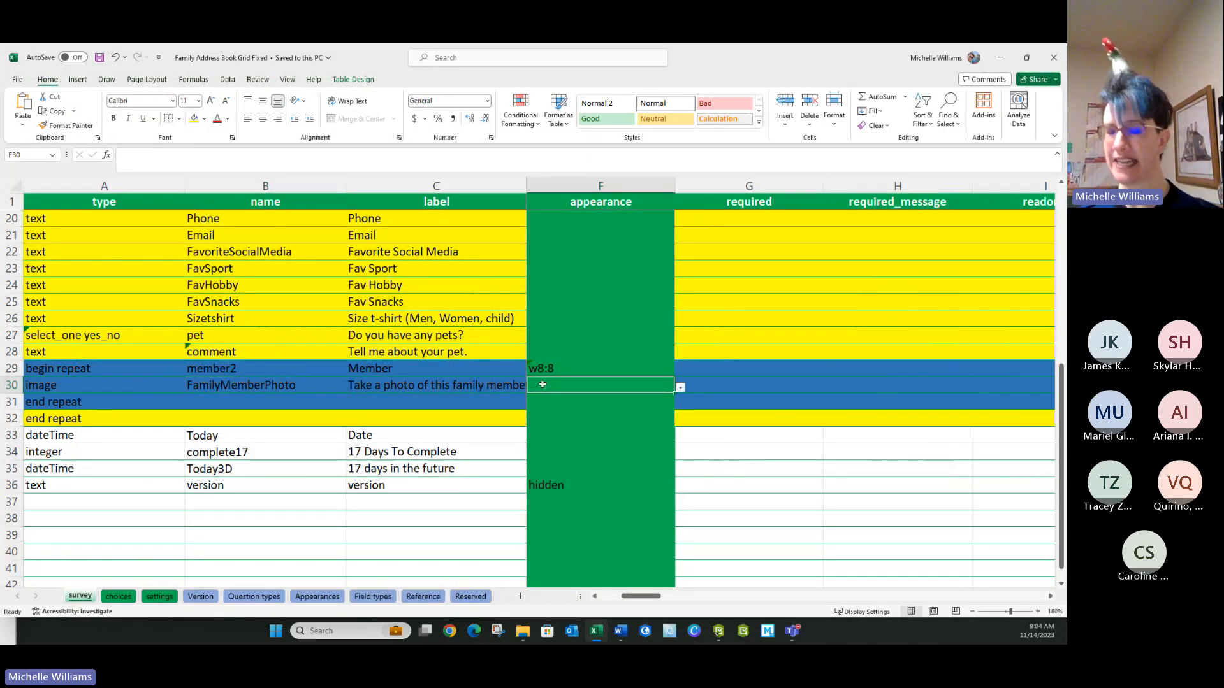
pyautogui.write('w')
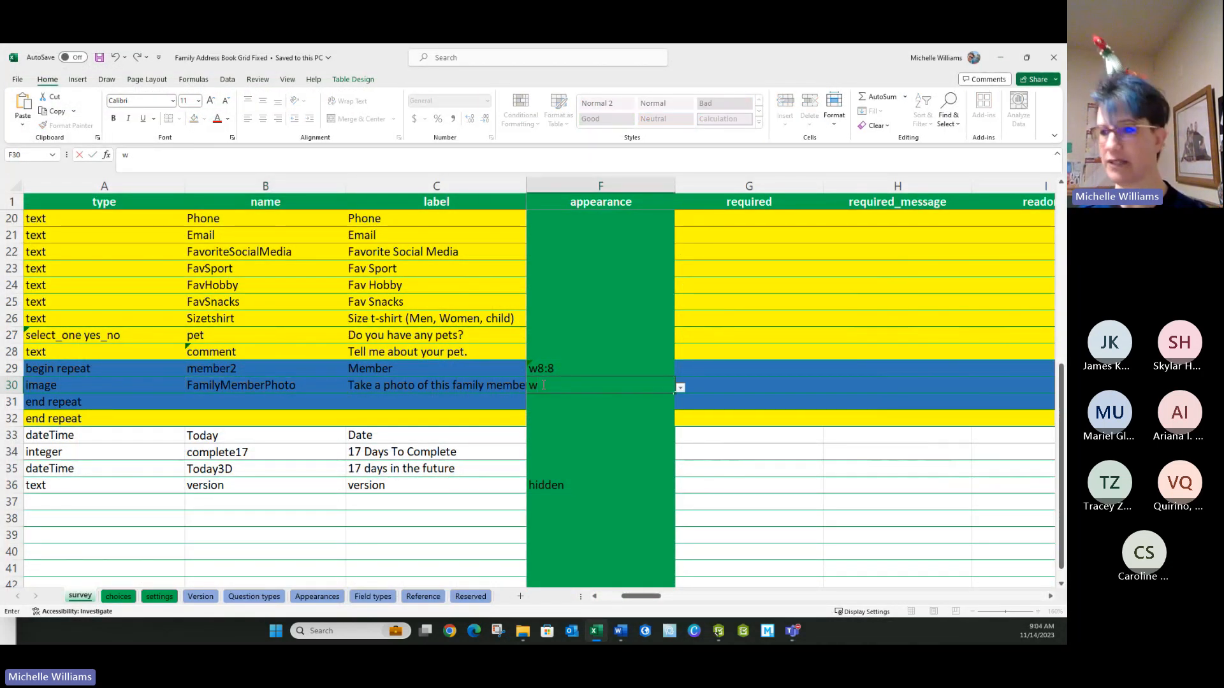
pyautogui.write('2')
pyautogui.click(447, 401)
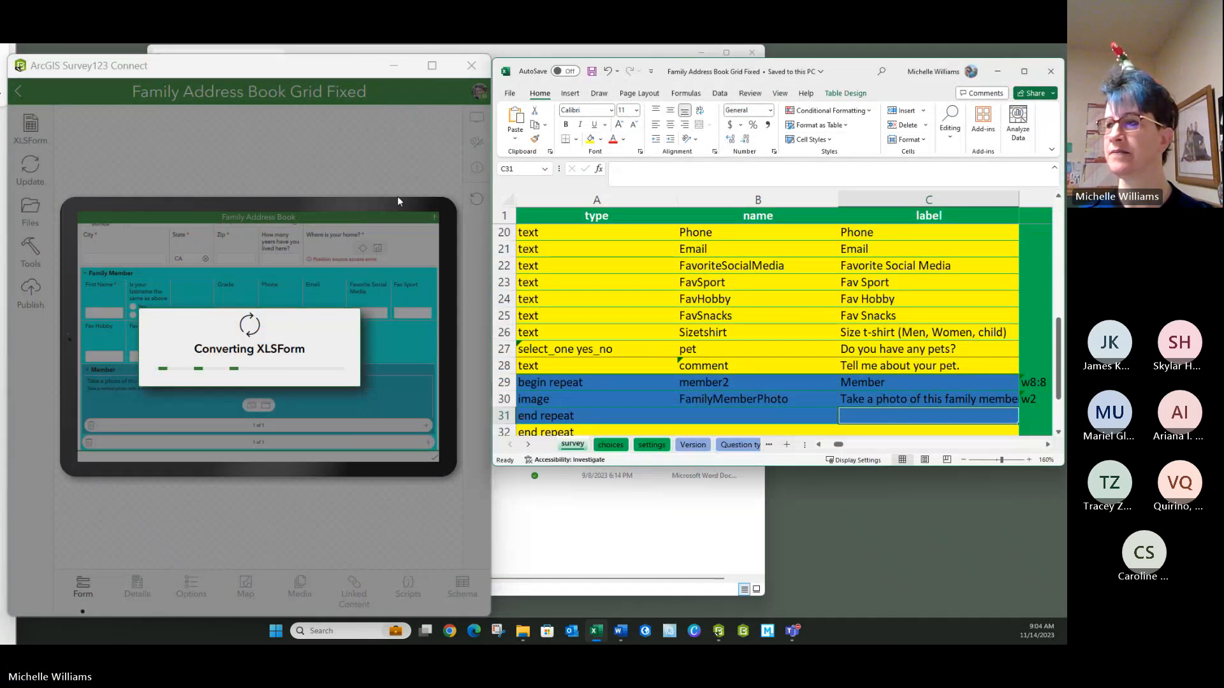
pyautogui.click(1027, 57)
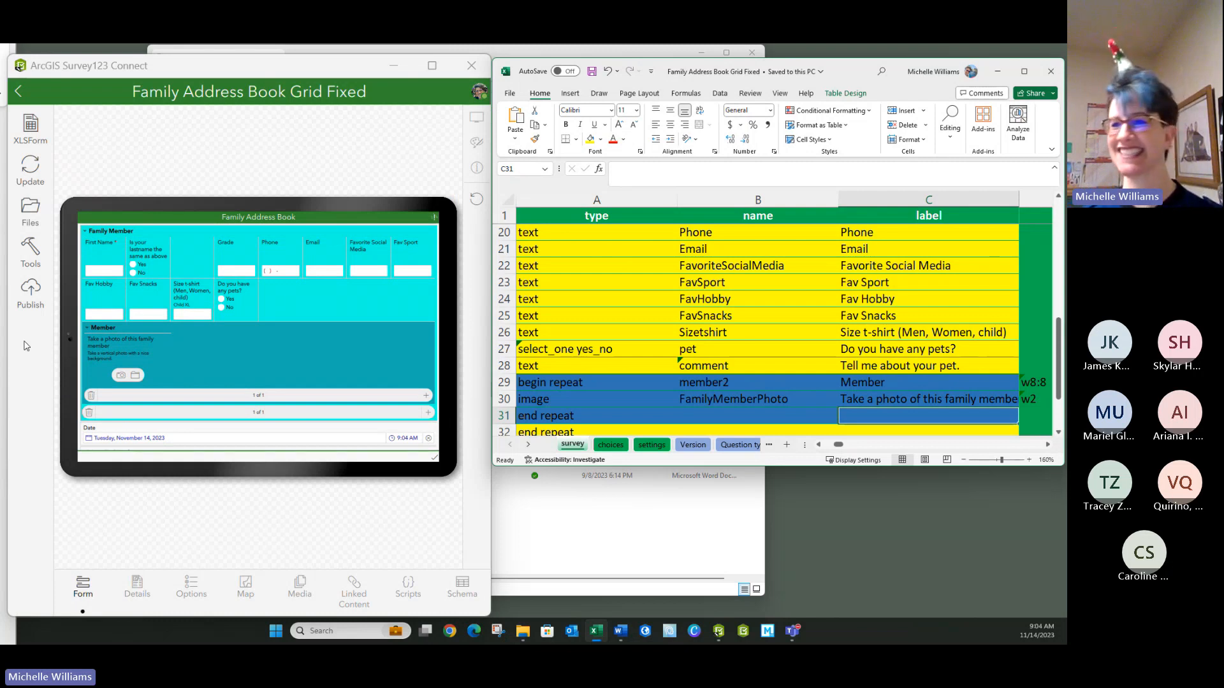
# Set the form style in the settings sheet to dynamic-grid and save the workbook to refresh the form preview
pyautogui.click(664, 397)
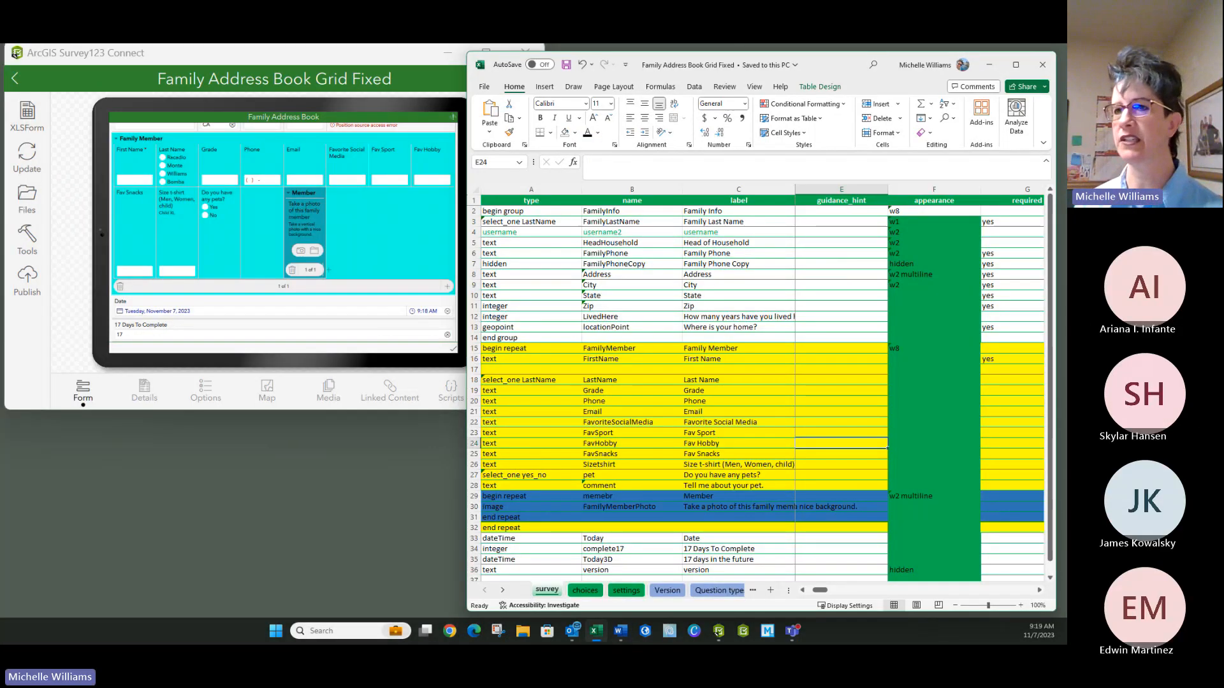
pyautogui.click(670, 391)
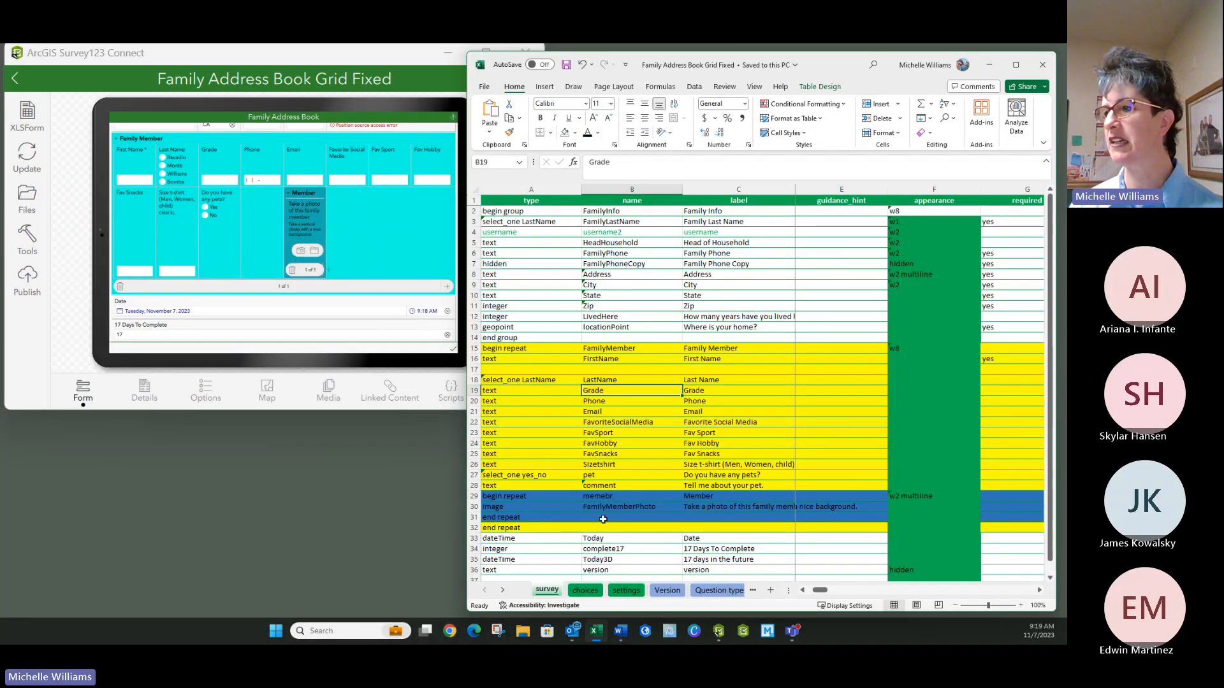
pyautogui.click(626, 590)
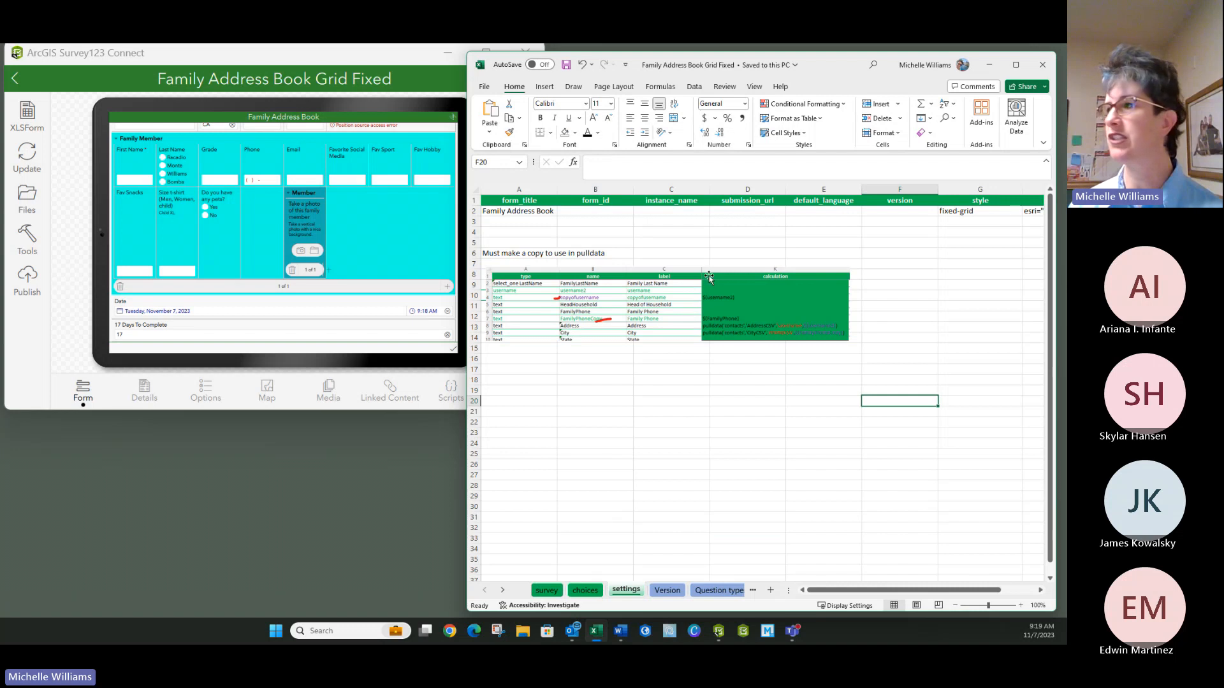
pyautogui.click(960, 214)
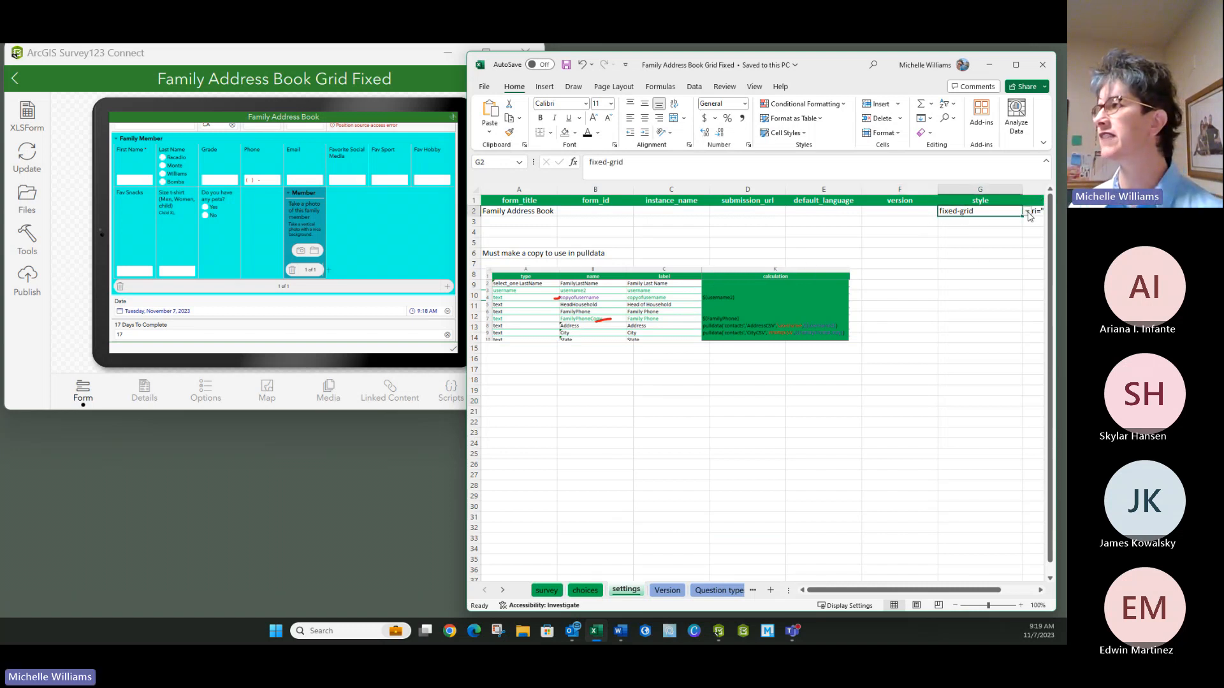
pyautogui.click(1027, 211)
pyautogui.click(959, 232)
pyautogui.click(899, 232)
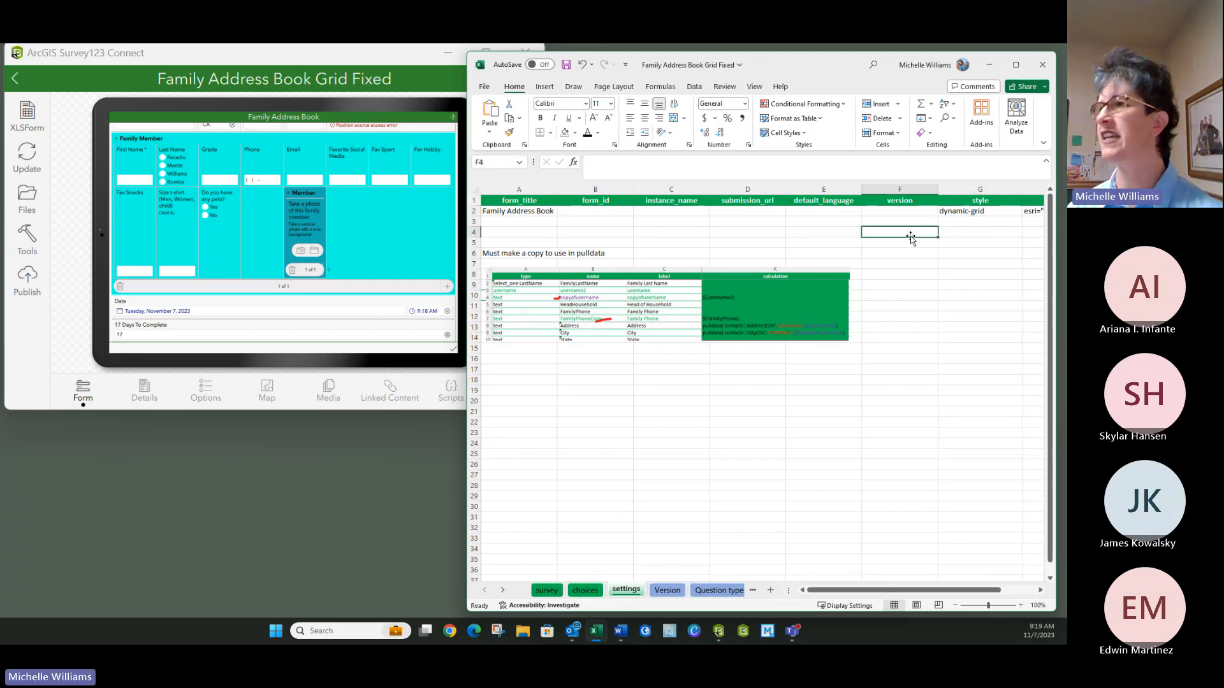
pyautogui.click(567, 65)
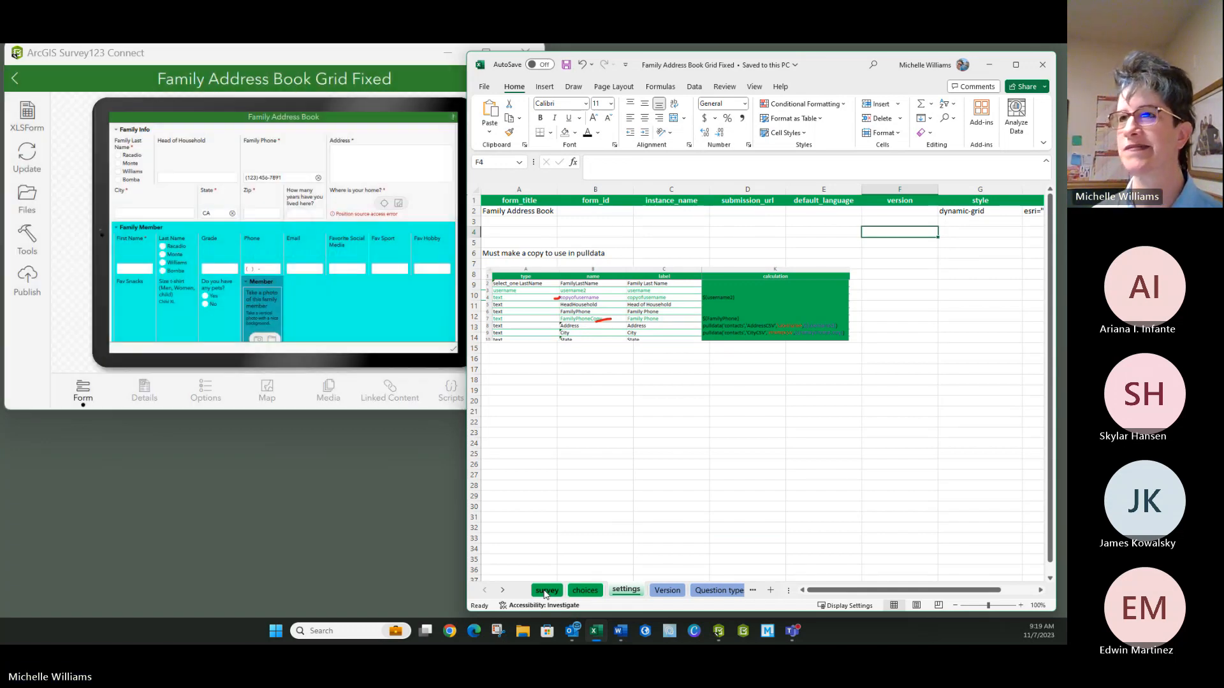
# Examine the relevant expression of the pet comment question in the survey sheet
pyautogui.click(547, 590)
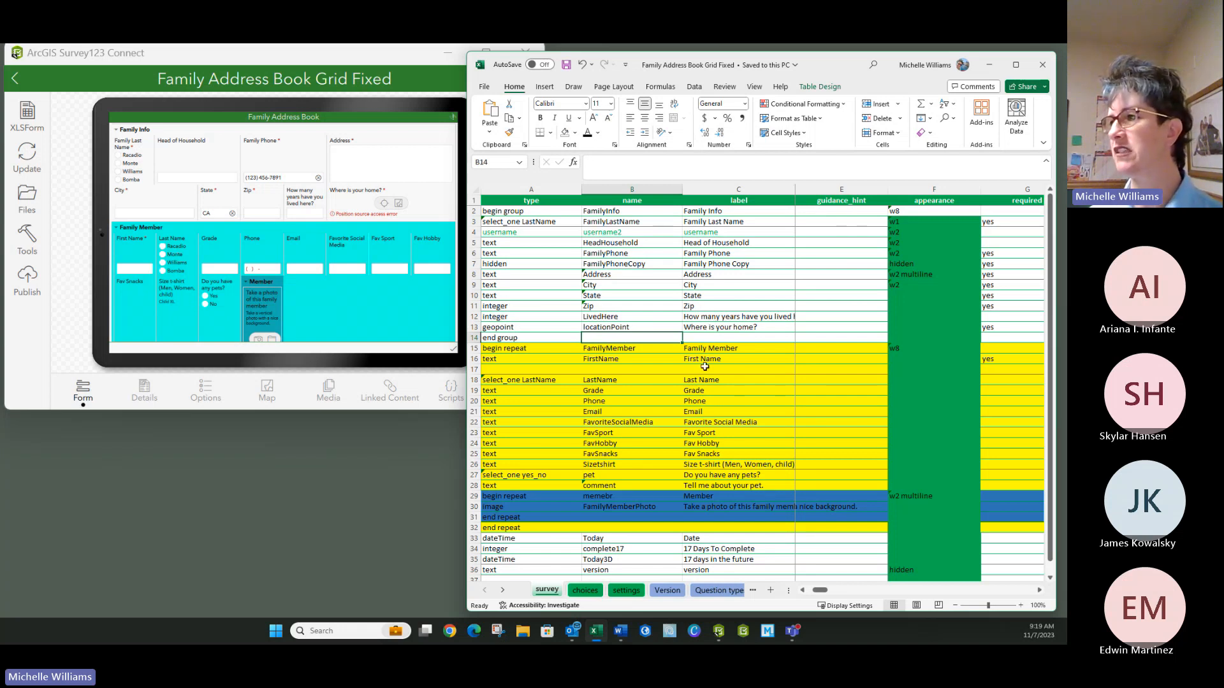
pyautogui.click(593, 360)
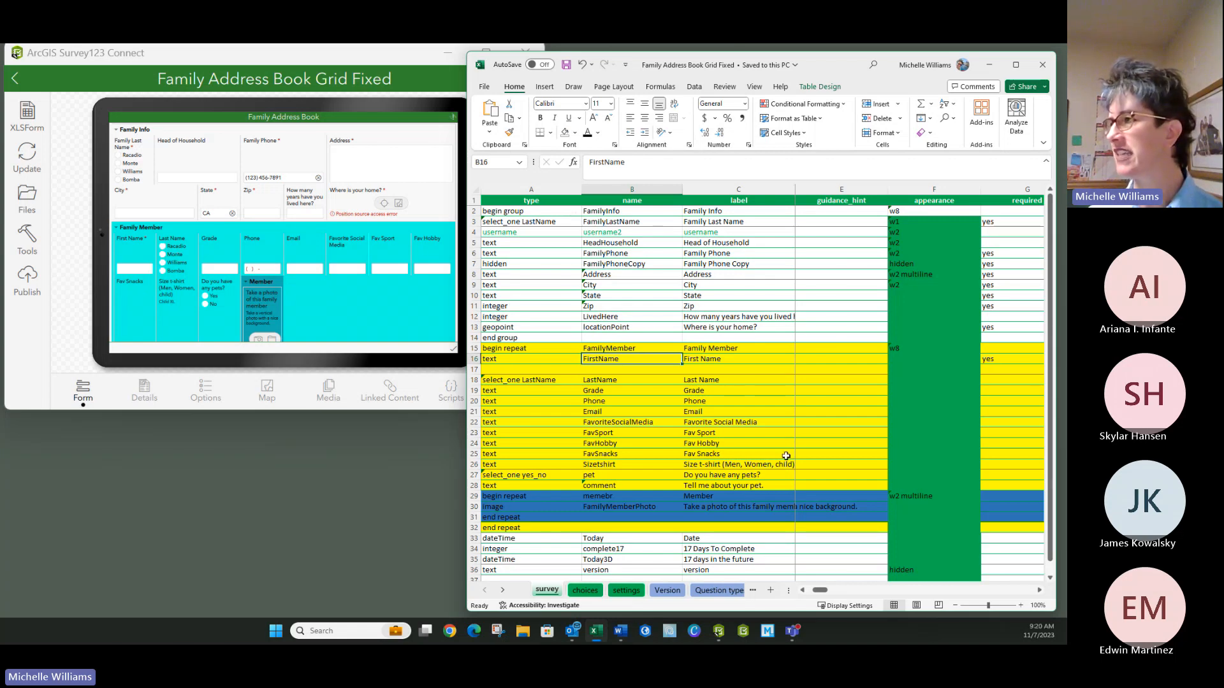
pyautogui.click(1042, 591)
pyautogui.click(1041, 591)
pyautogui.click(1041, 590)
pyautogui.click(1041, 591)
pyautogui.click(1041, 591)
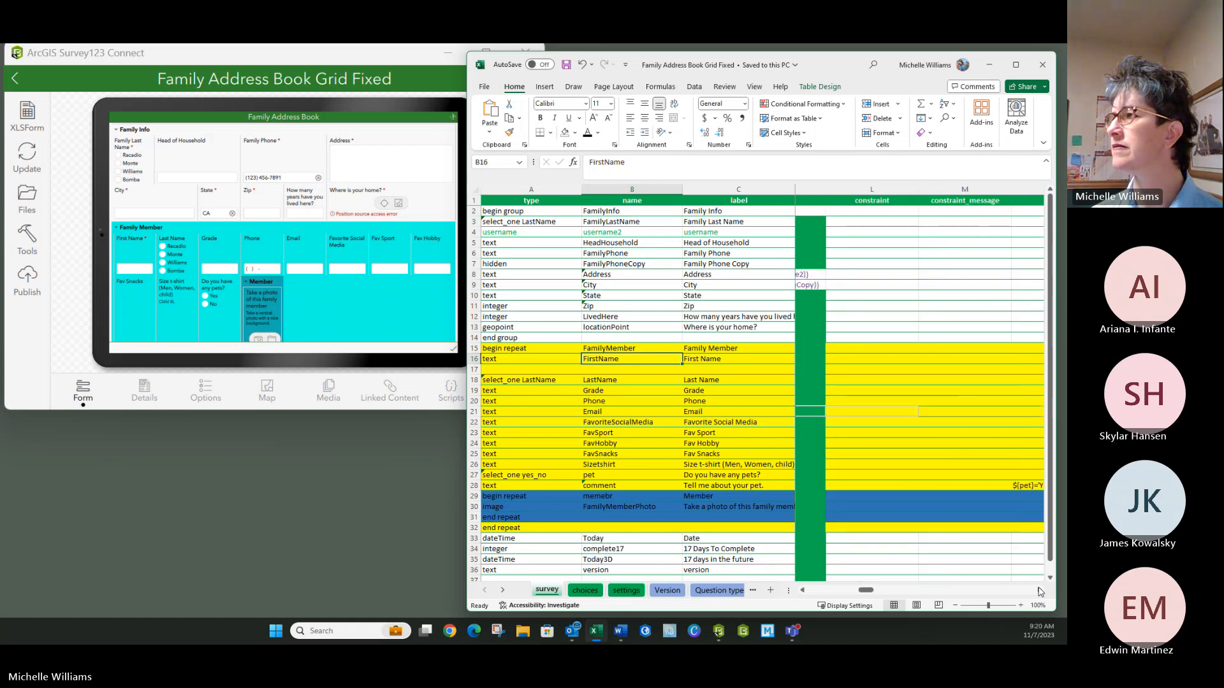
pyautogui.click(1041, 591)
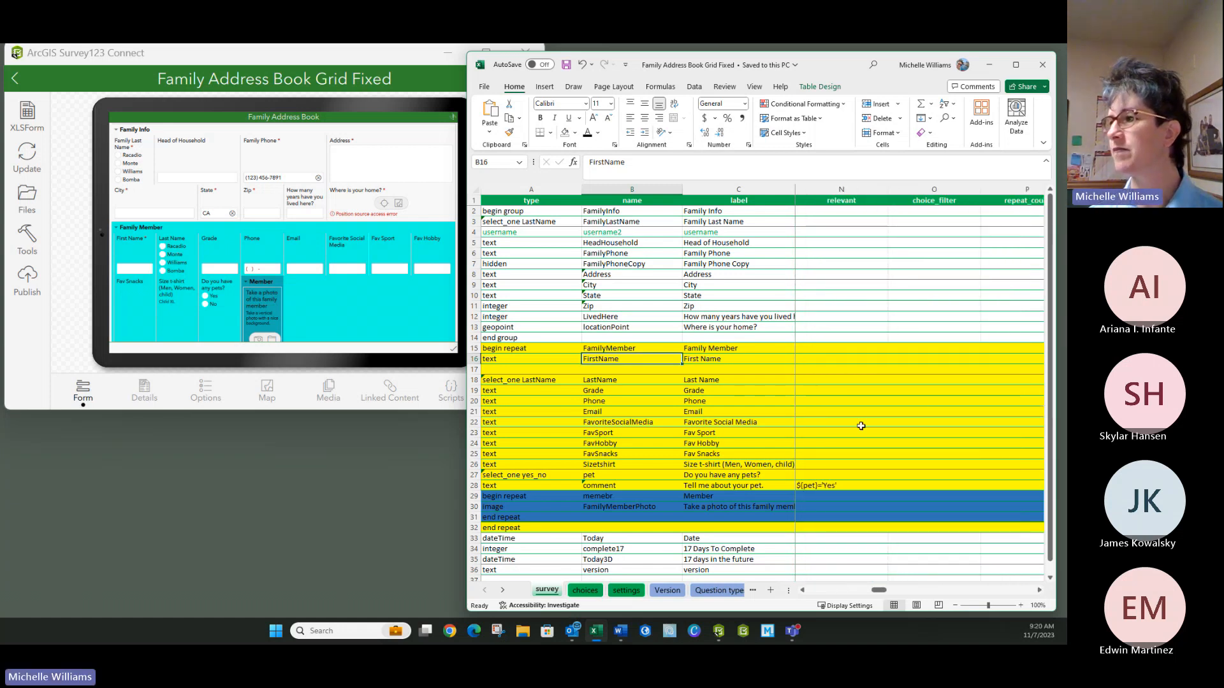
pyautogui.click(848, 487)
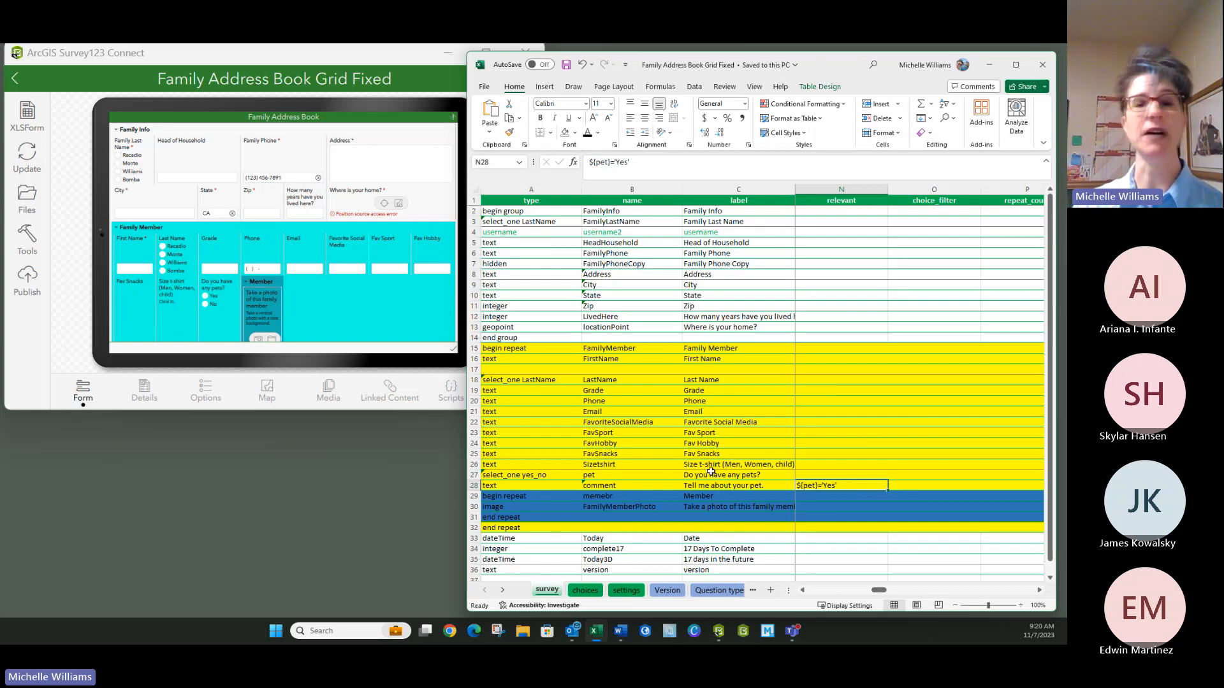
# Test the dynamic-grid preview by answering "Do you have any pets?" with Yes and then No
pyautogui.scroll(-3, 199, 214)
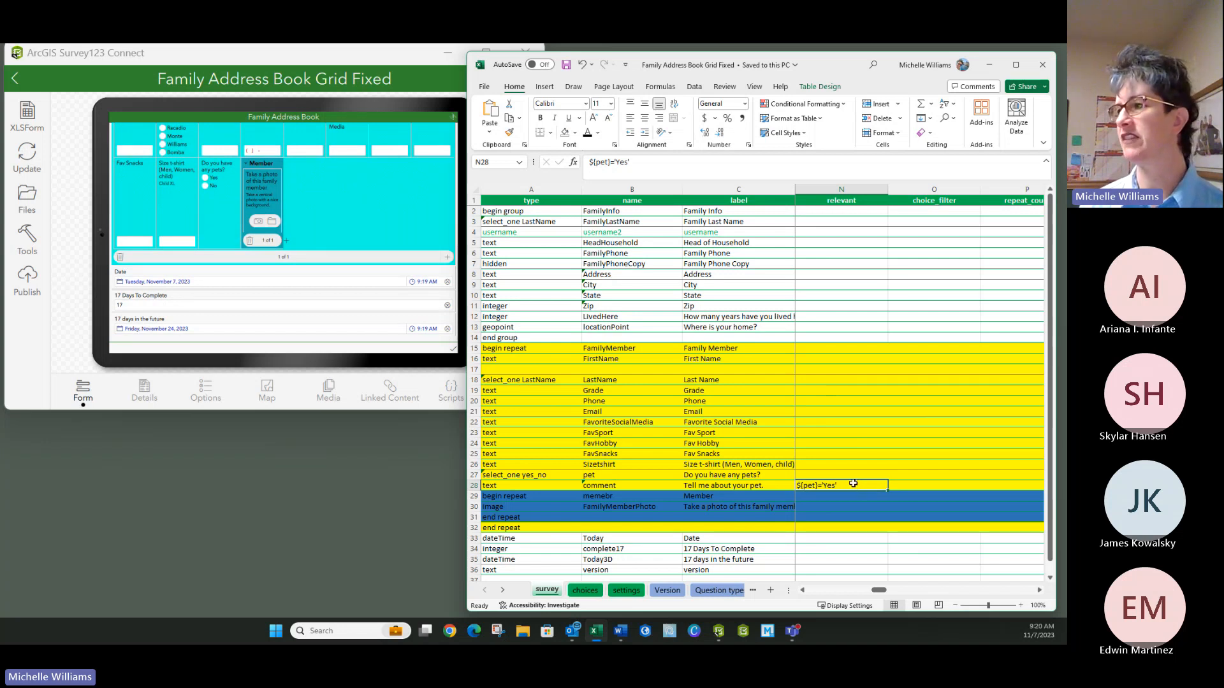
pyautogui.click(205, 176)
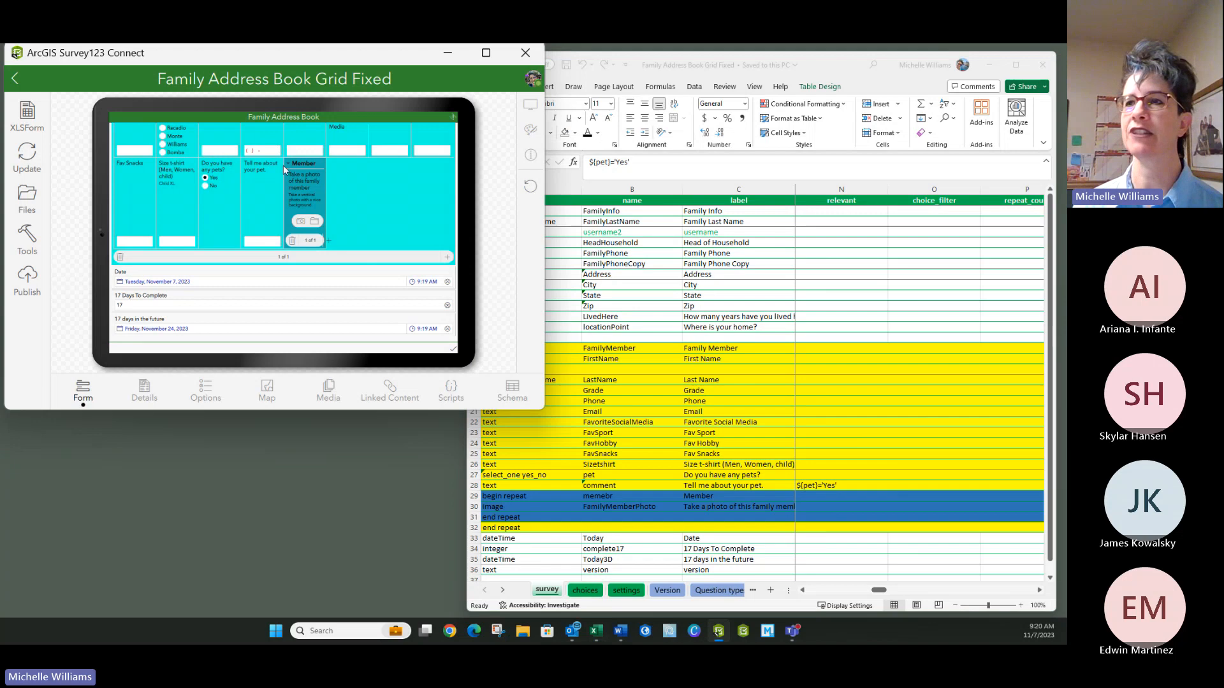
pyautogui.click(212, 186)
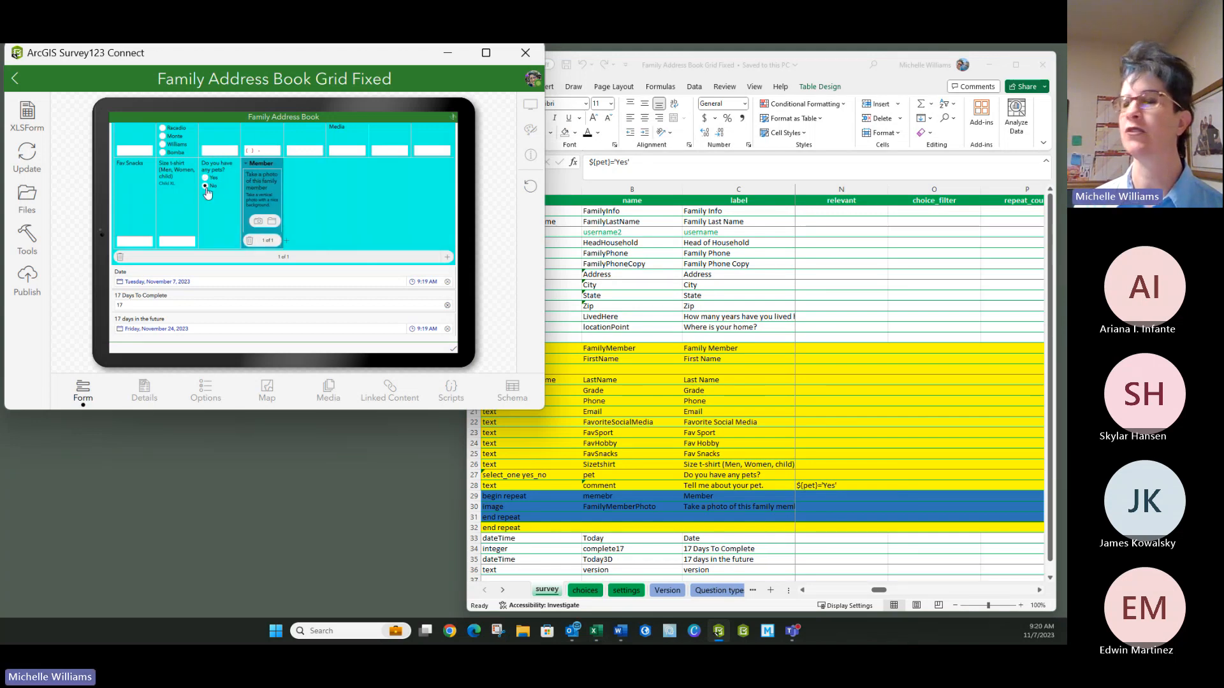
# Set the form style in the settings sheet back to fixed-grid and save the workbook
pyautogui.click(770, 368)
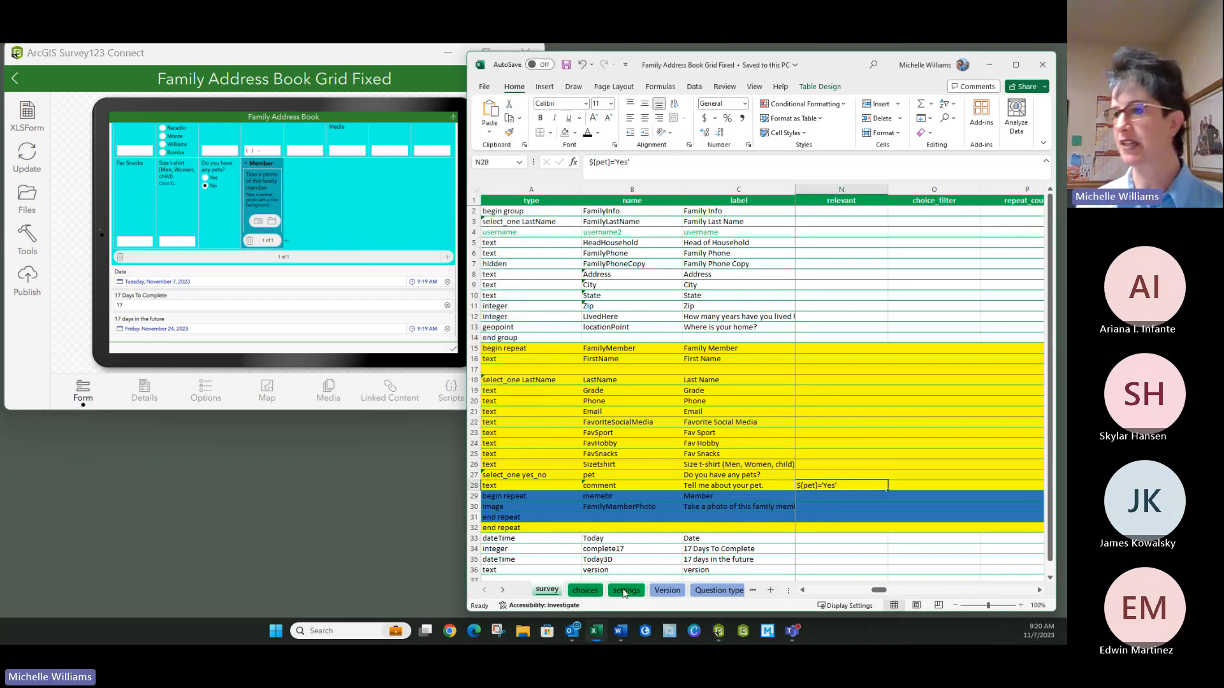
pyautogui.click(626, 591)
pyautogui.doubleClick(990, 211)
pyautogui.click(1027, 211)
pyautogui.click(950, 222)
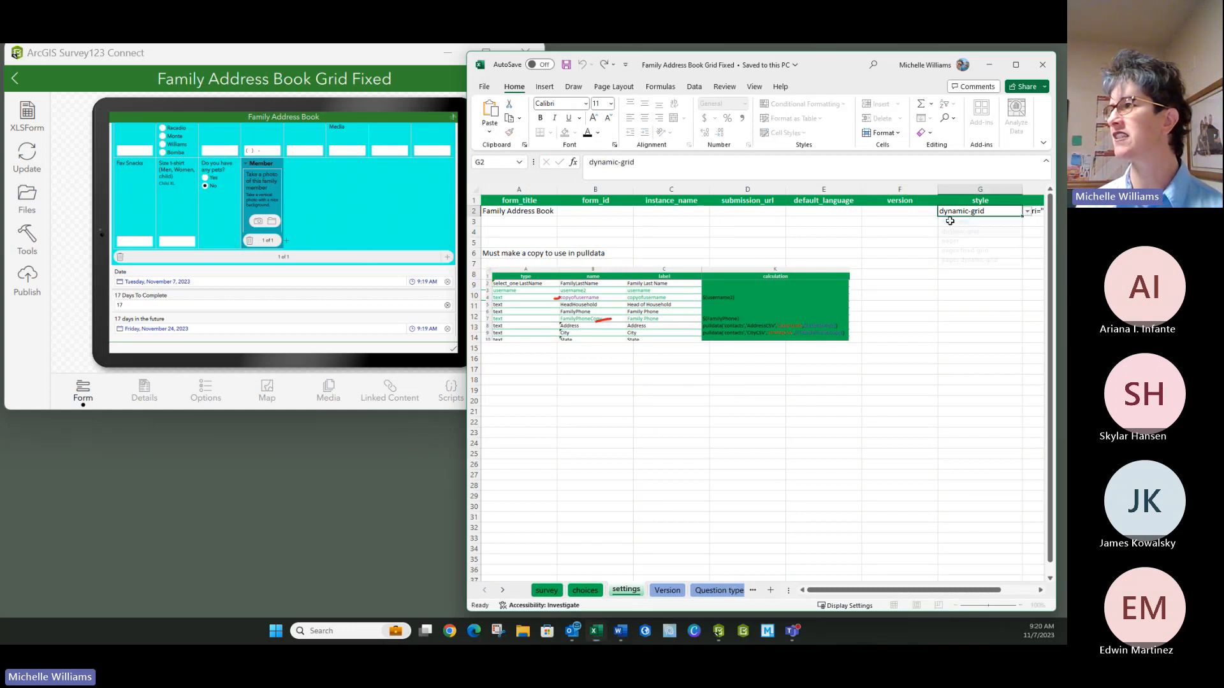
pyautogui.click(1006, 304)
pyautogui.hotkey('ctrl', 's')
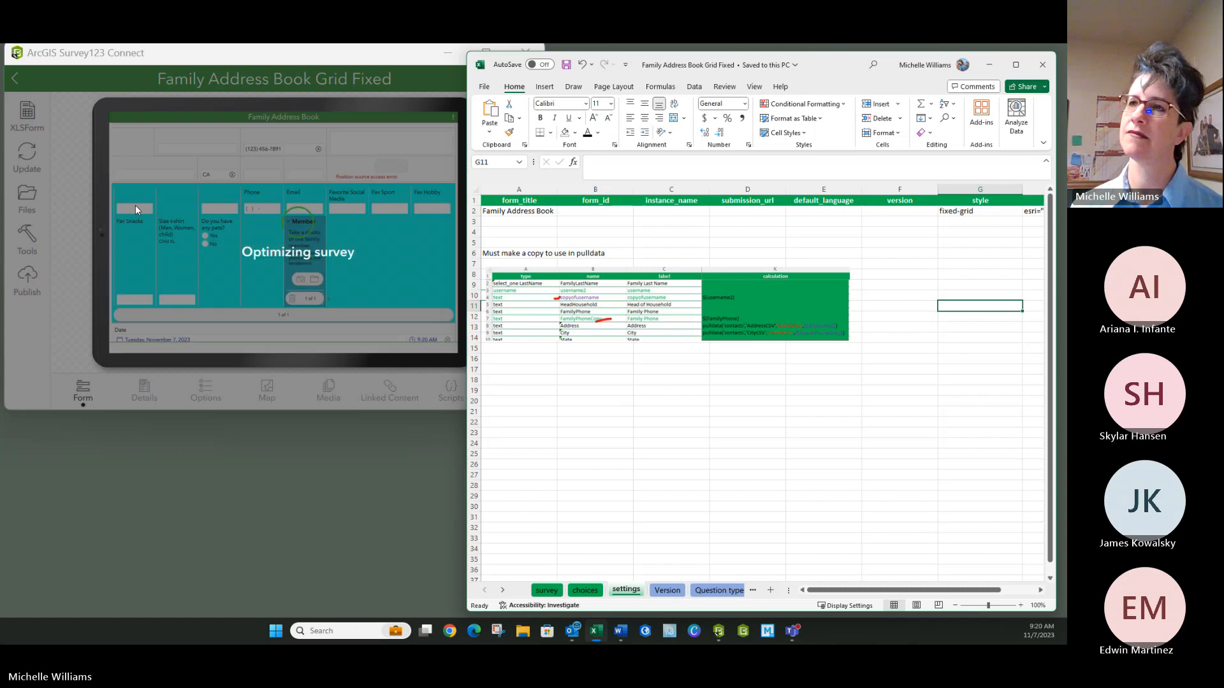
# Return to the survey sheet and test the fixed-grid preview by switching the pets answer between Yes and No
pyautogui.click(556, 592)
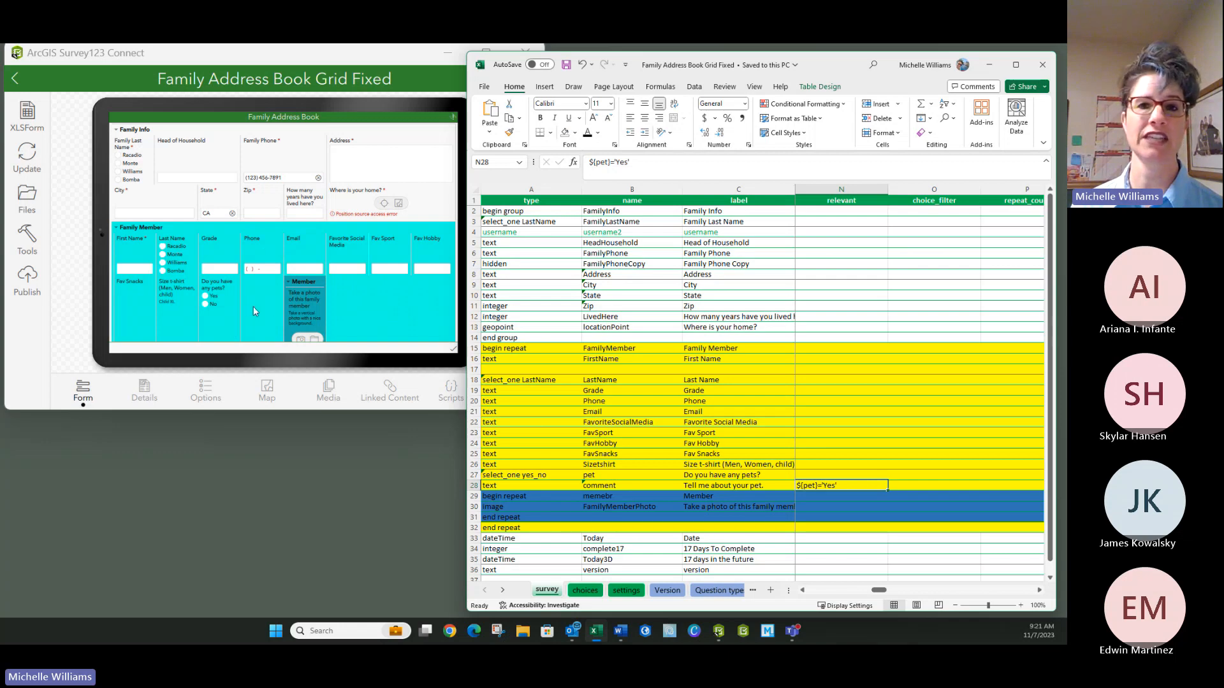
pyautogui.click(205, 297)
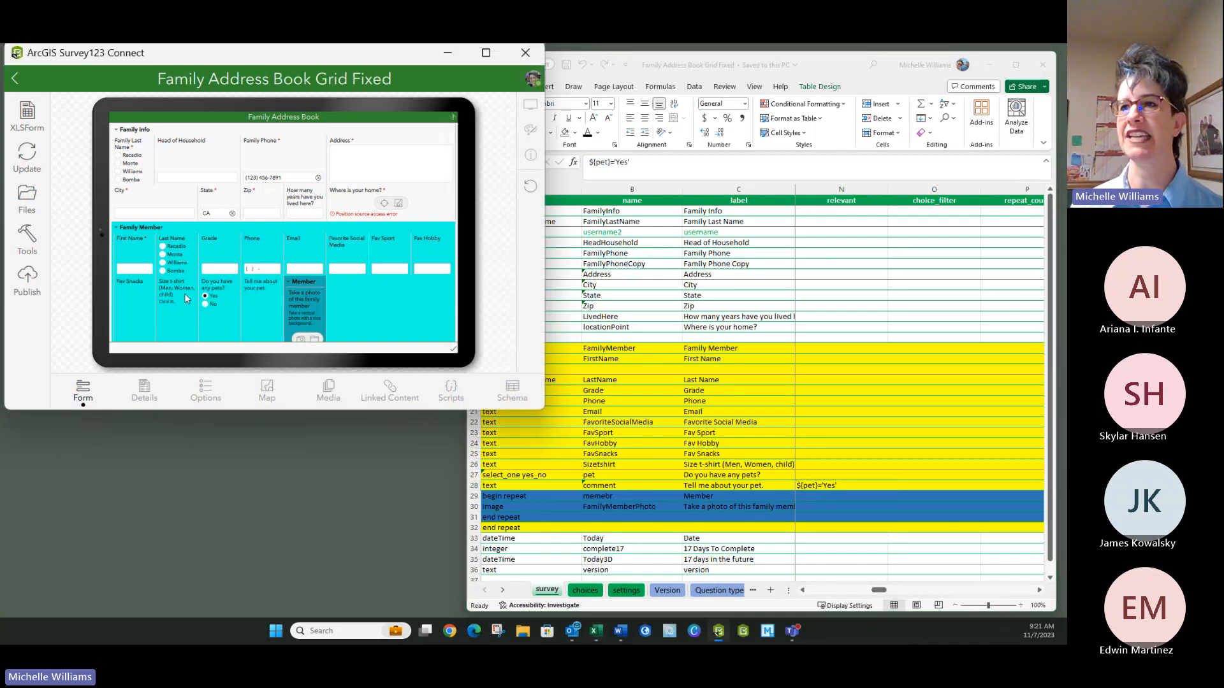
pyautogui.scroll(-2, 187, 299)
pyautogui.click(205, 250)
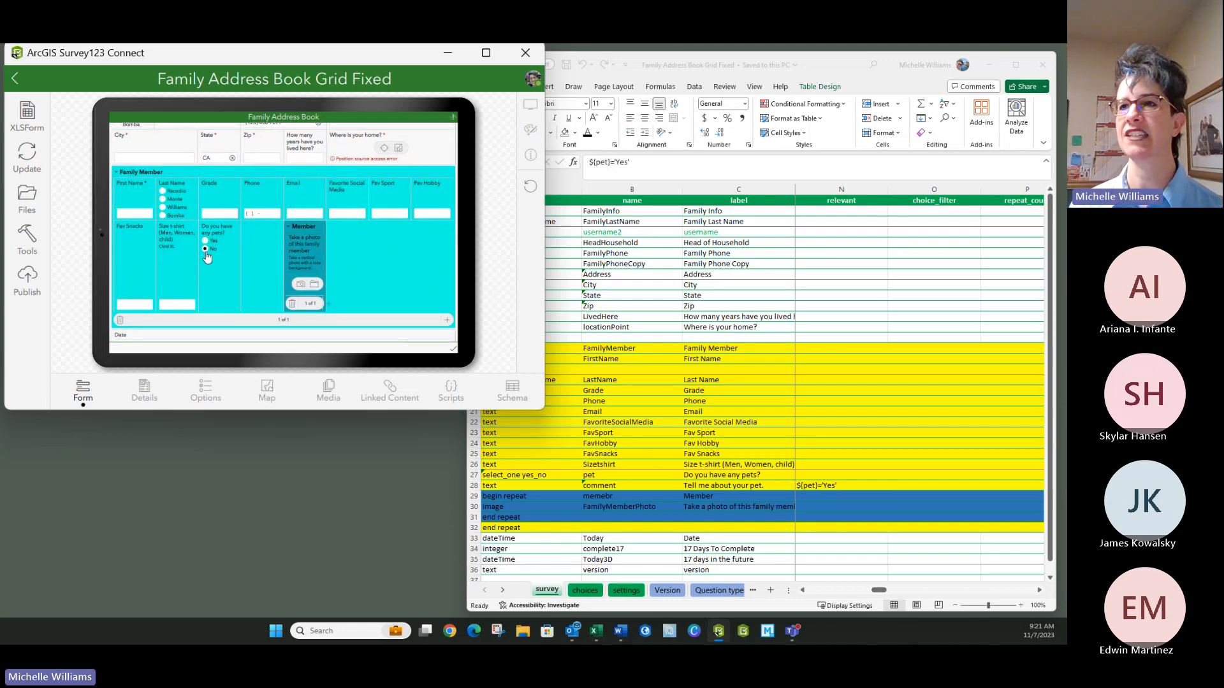
pyautogui.click(204, 241)
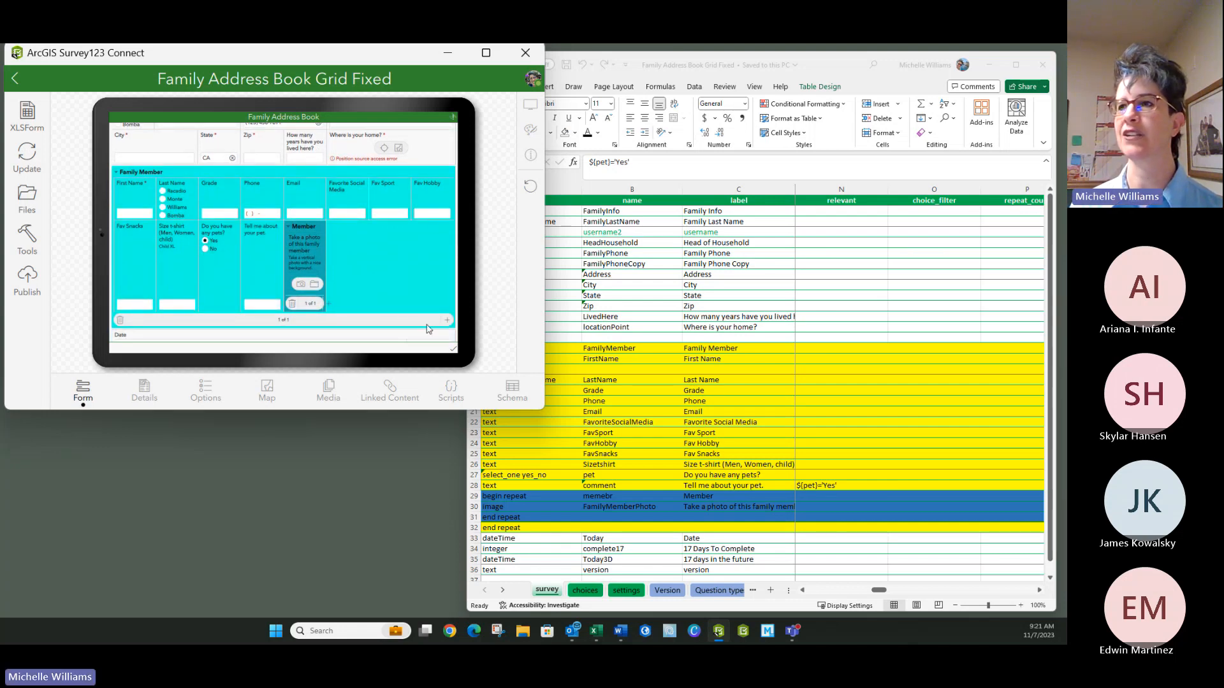
# Choose select_one list_name as the question type for the empty row between FirstName and LastName in the survey sheet
pyautogui.click(718, 300)
pyautogui.click(737, 410)
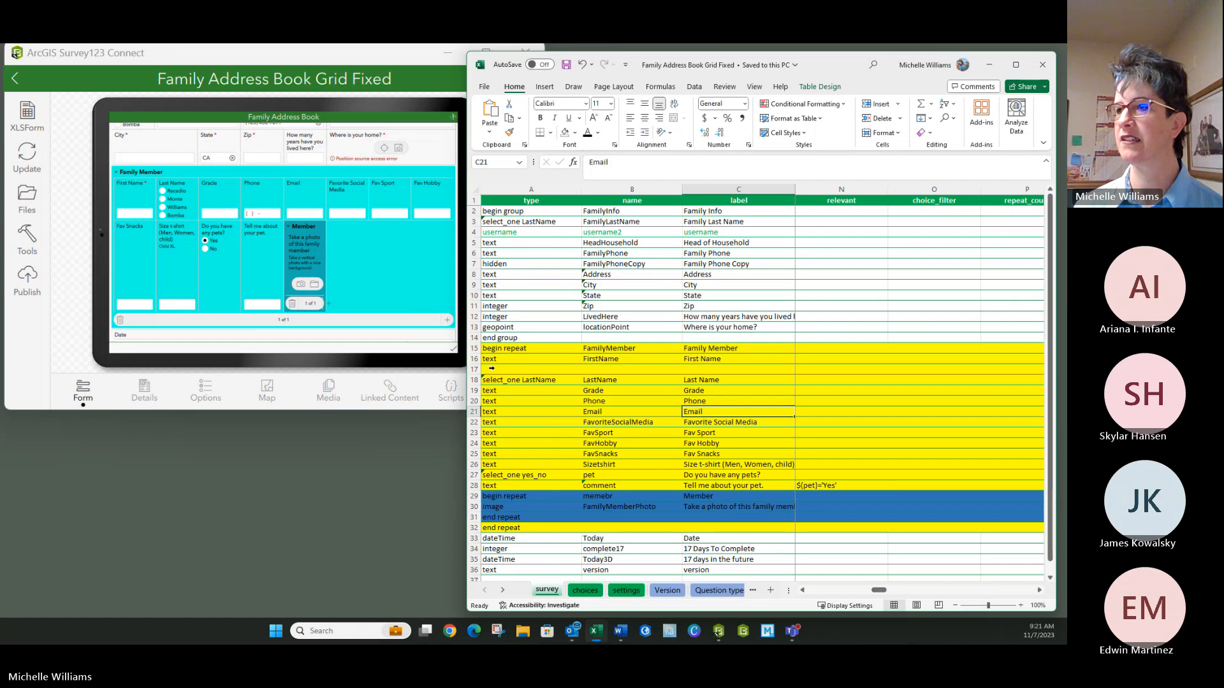
pyautogui.click(491, 368)
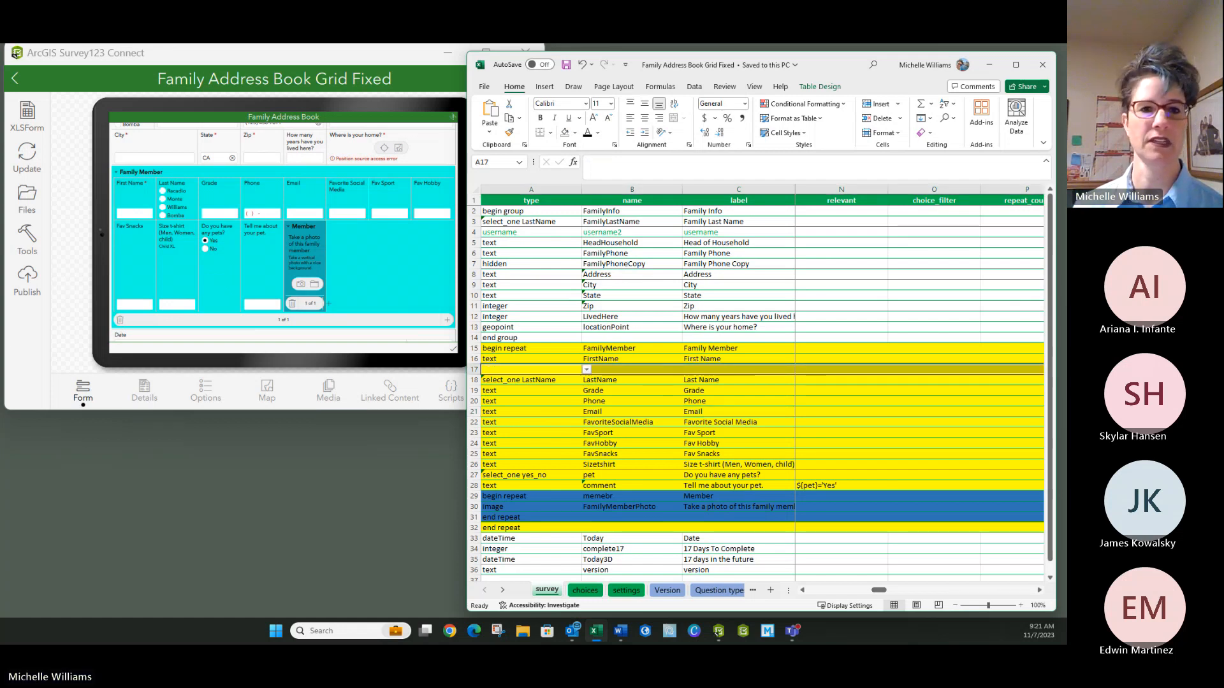
pyautogui.hotkey('alt', 'Tab')
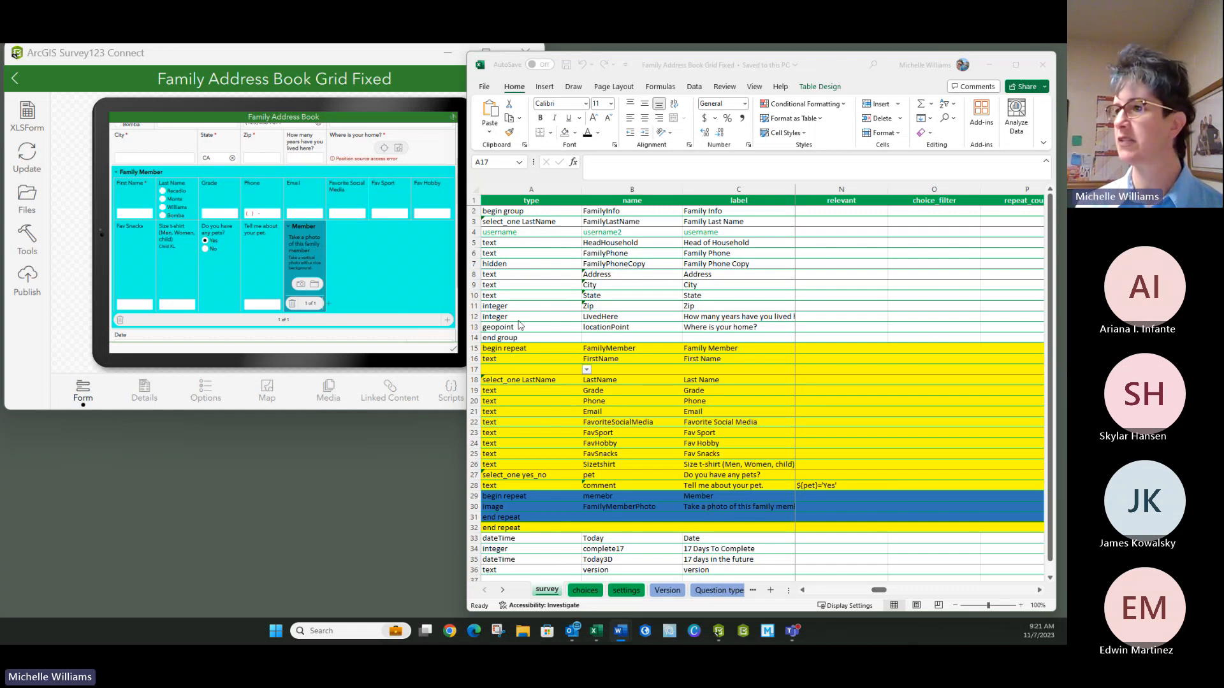
pyautogui.click(560, 370)
pyautogui.click(587, 369)
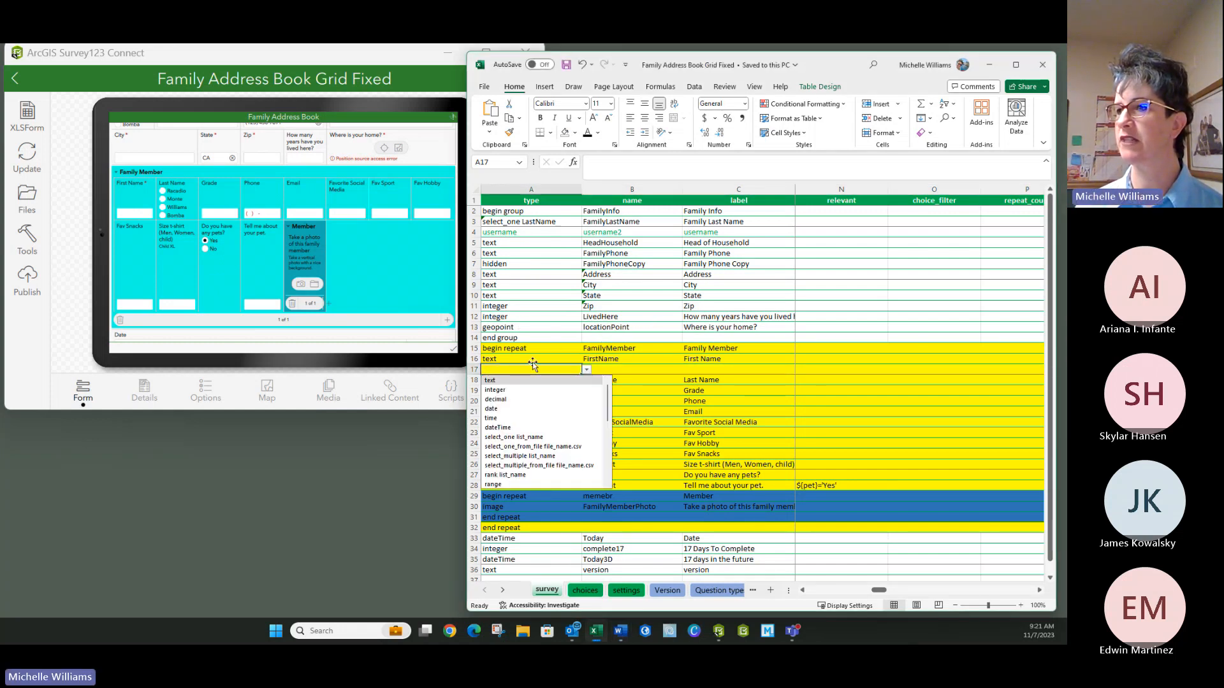
pyautogui.click(507, 381)
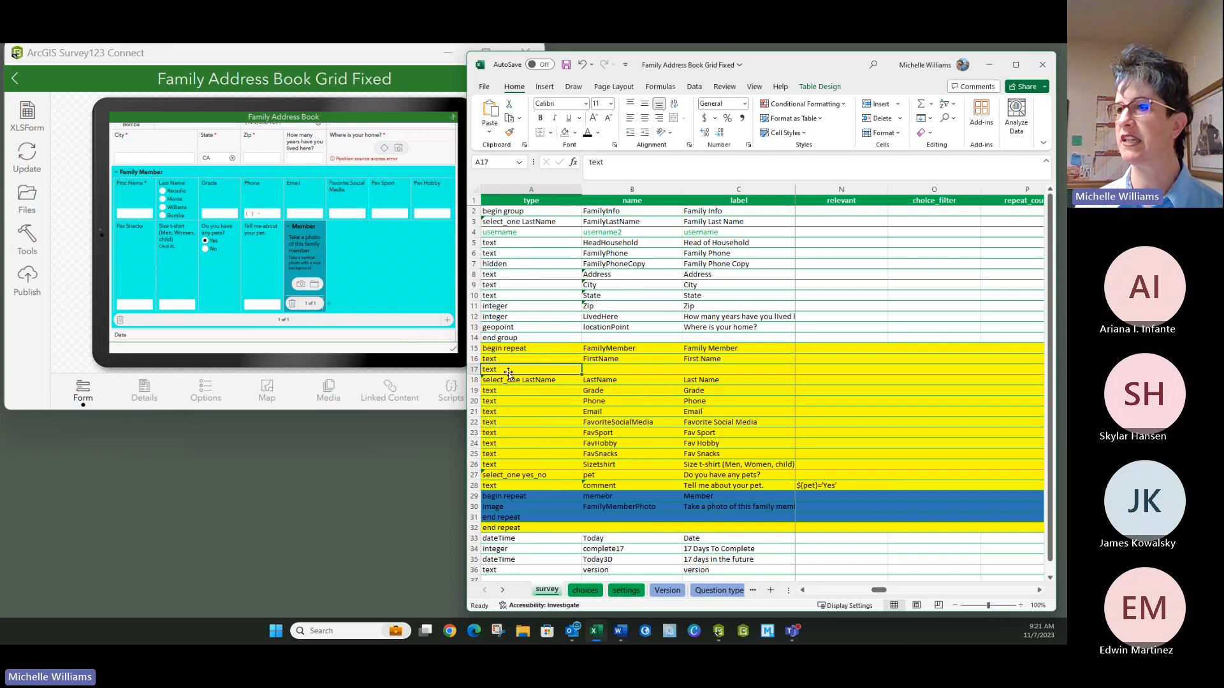
pyautogui.click(586, 371)
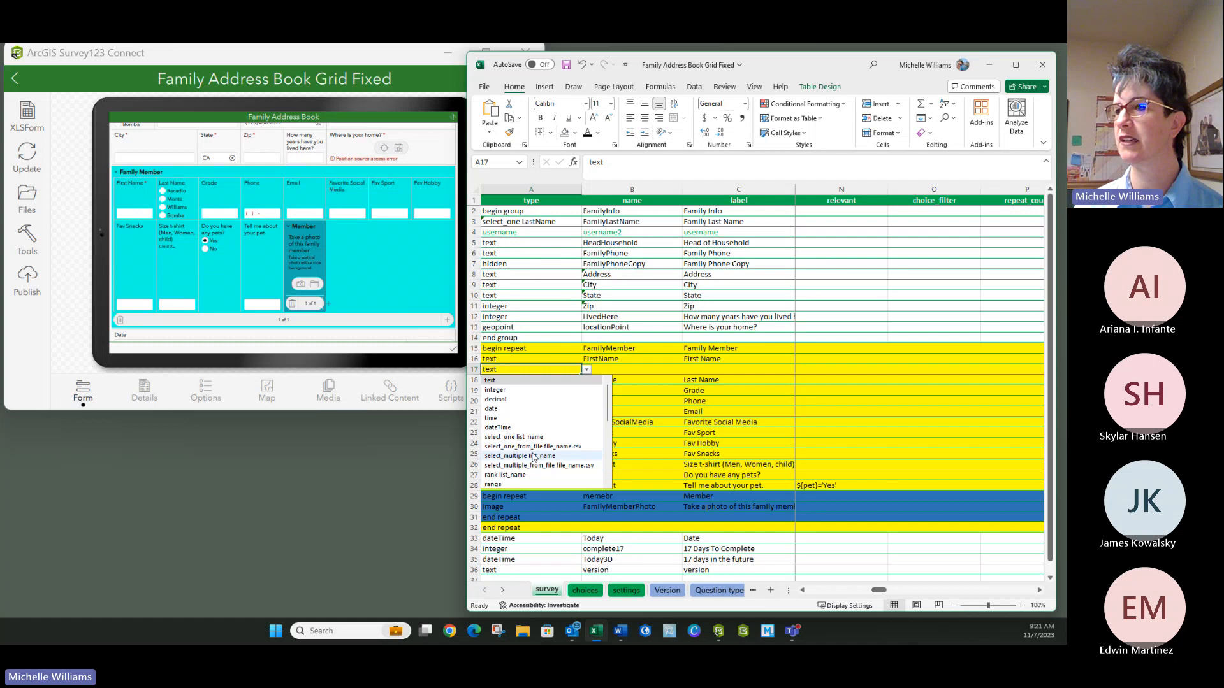
pyautogui.click(512, 437)
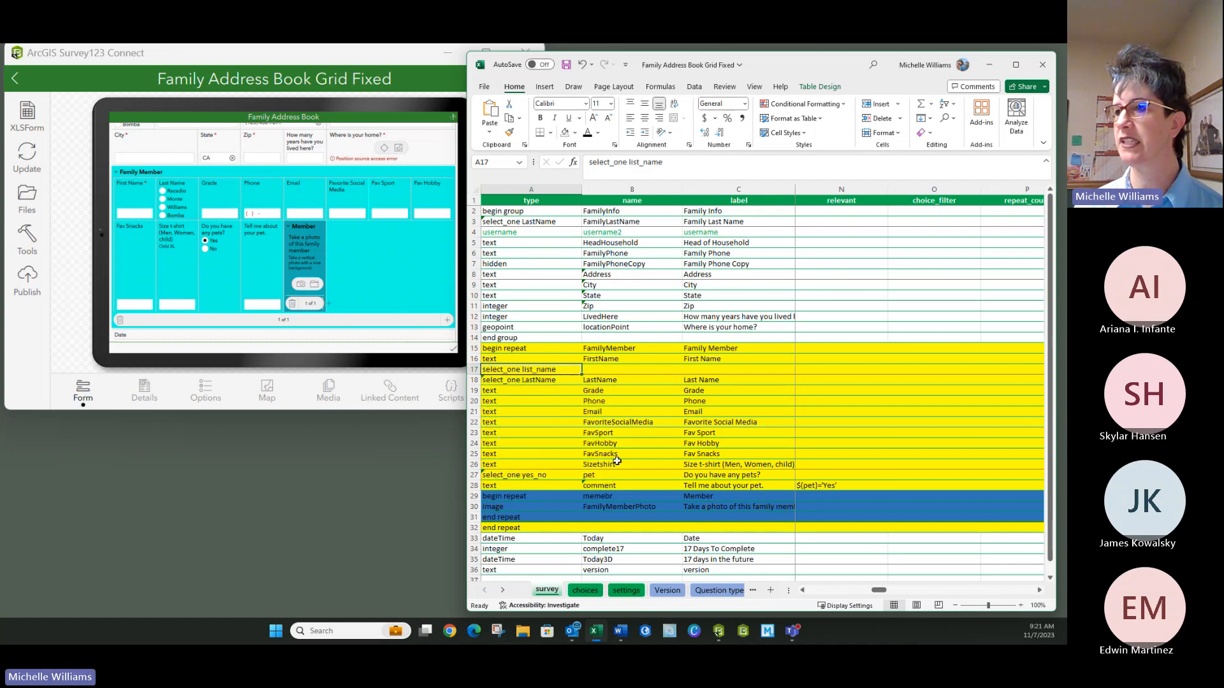
# Copy the select_one yes_no type from the pets question into the type cell of row 17
pyautogui.click(546, 475)
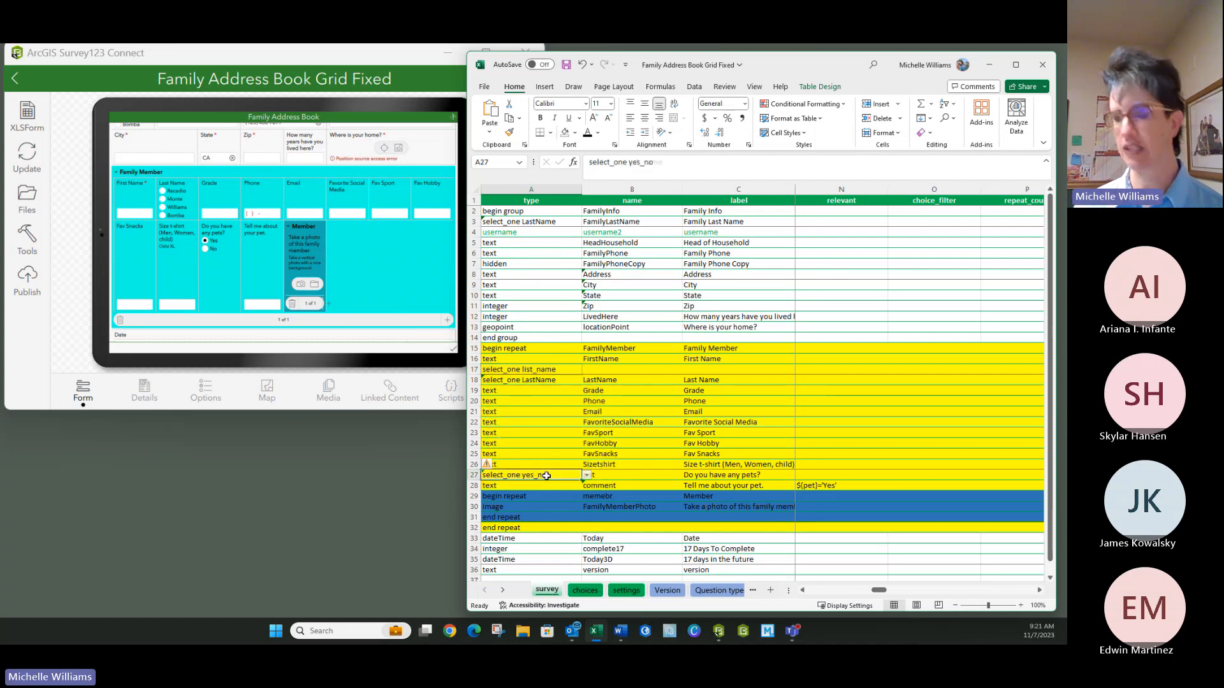
pyautogui.hotkey('ctrl', 'c')
pyautogui.press('Up')
pyautogui.press('Up')
pyautogui.press('Up')
pyautogui.press('Up')
pyautogui.press('Up')
pyautogui.press('Up')
pyautogui.press('Up')
pyautogui.press('Up')
pyautogui.press('Up')
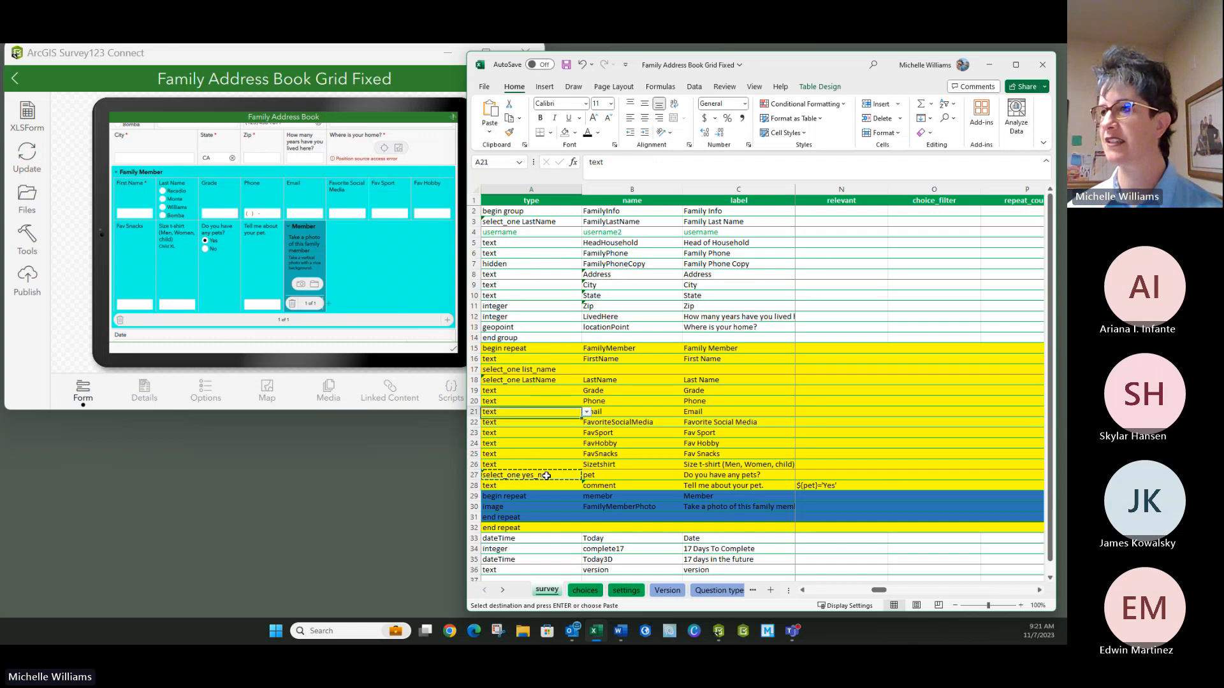
pyautogui.press('Up')
pyautogui.hotkey('ctrl', 'v')
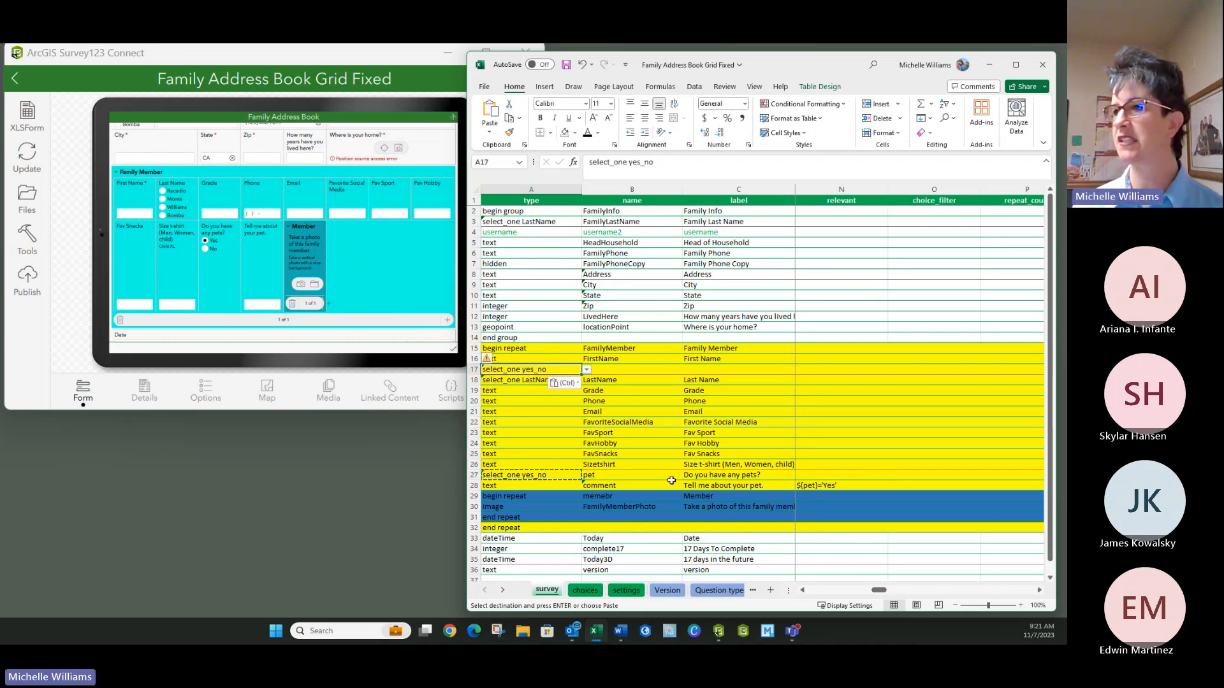
# Name the row 17 question samename and give it the label "Is your lastname the same as above"
pyautogui.click(633, 372)
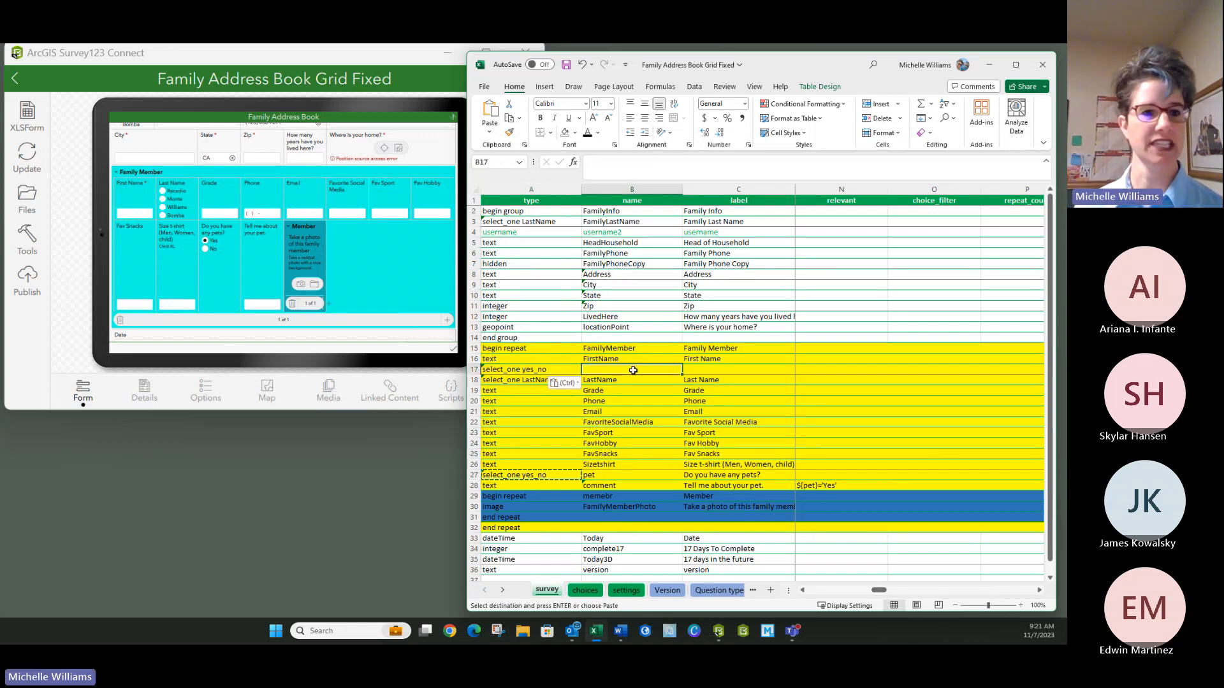
pyautogui.write('same')
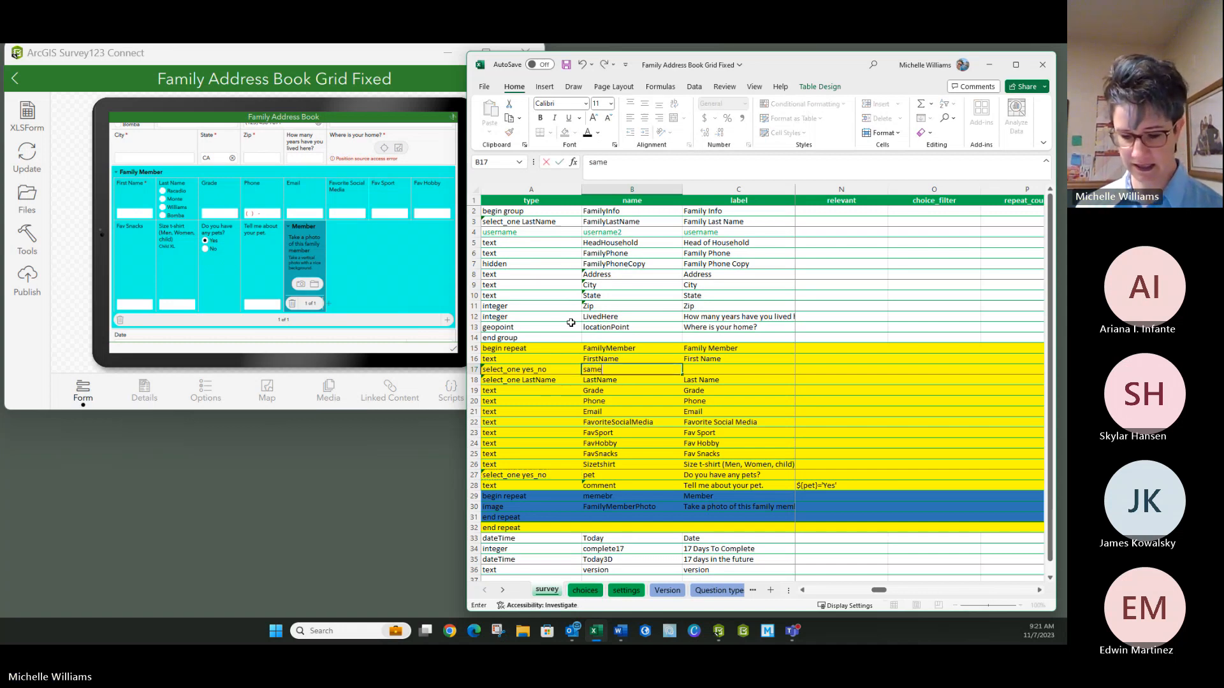
pyautogui.write('name')
pyautogui.press('Tab')
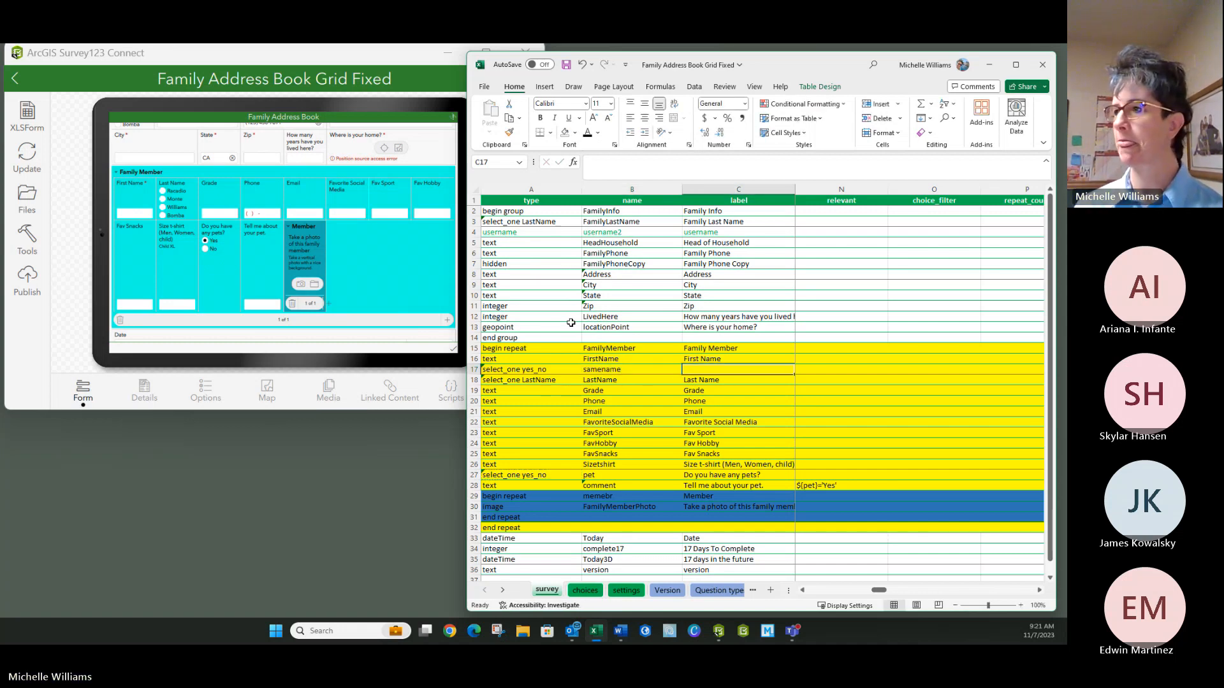
pyautogui.write('Is your last')
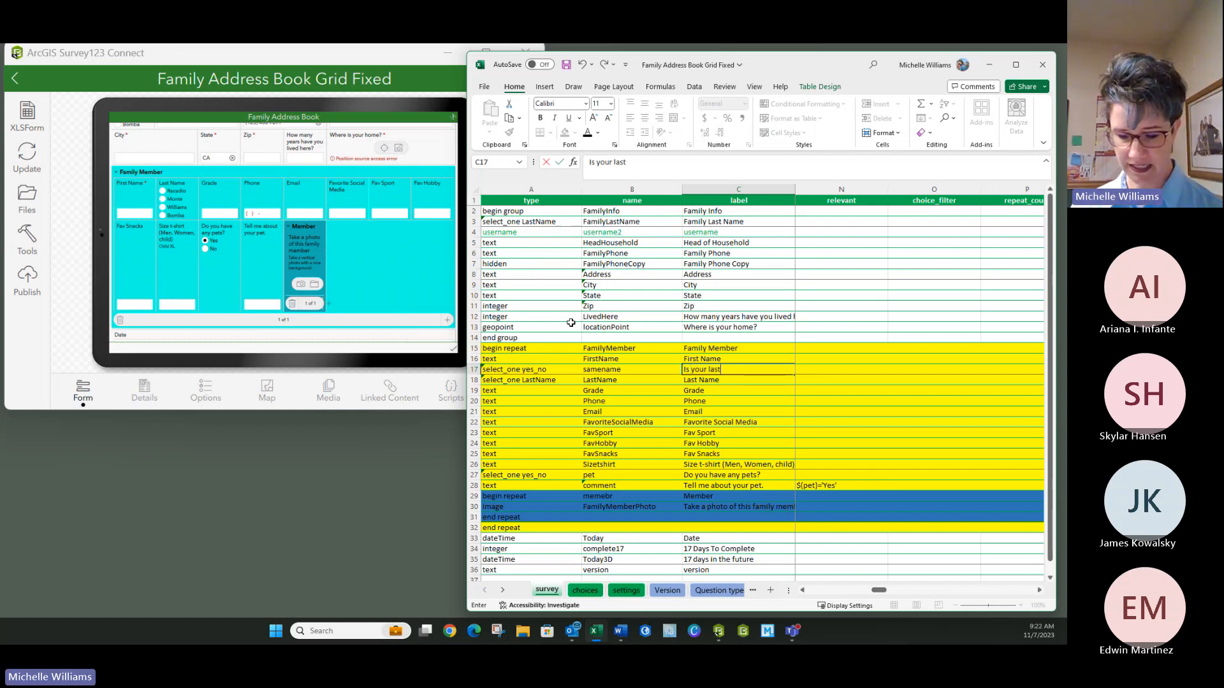
pyautogui.write('name')
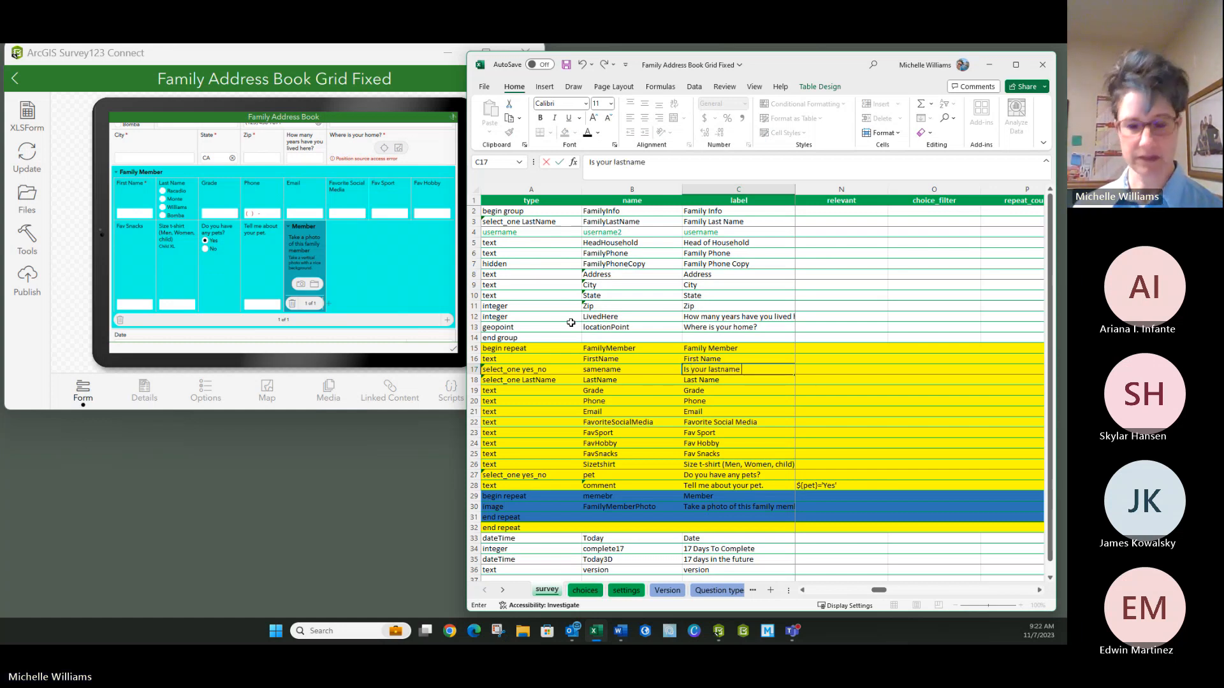
pyautogui.write(' the same')
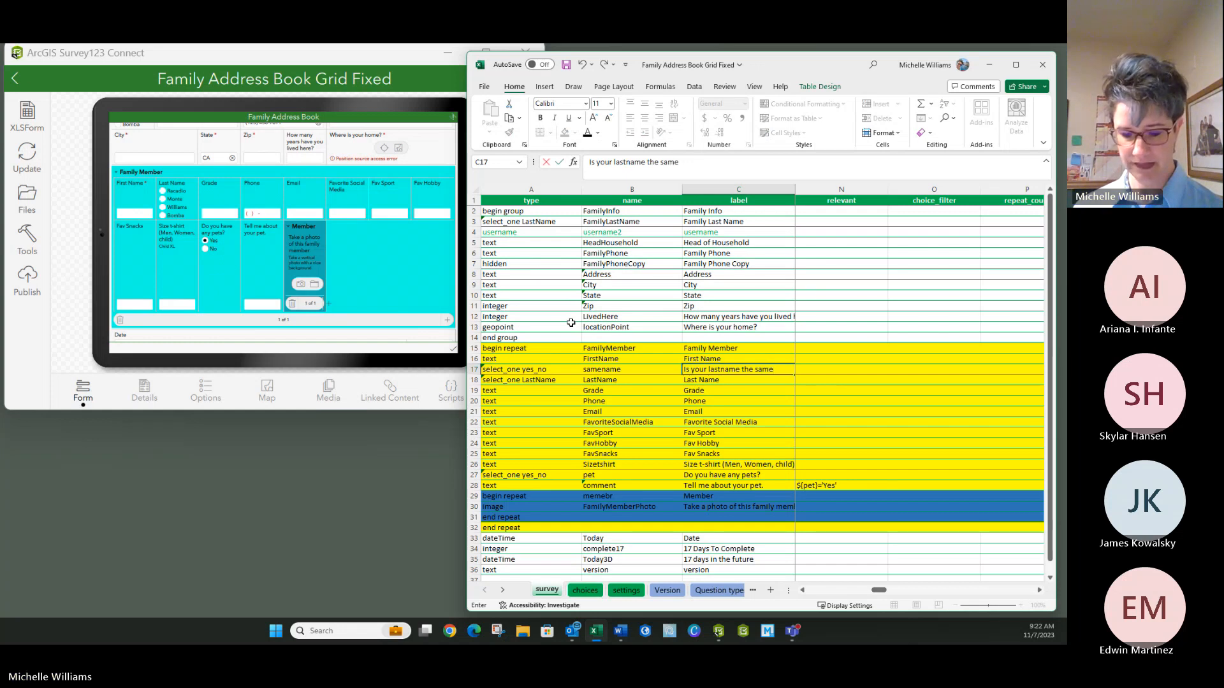
pyautogui.write(' as above')
pyautogui.click(702, 455)
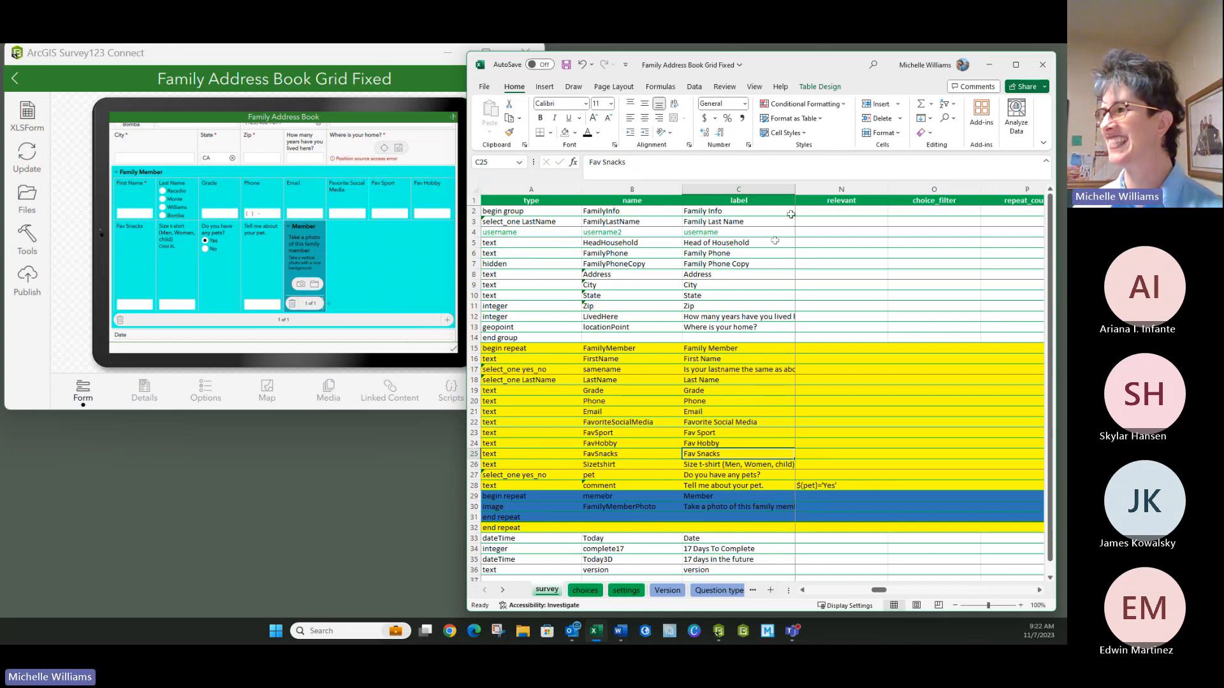
# Enter the relevant expression ${FirstName}="Yes" for the samename question, copying the FirstName field name from the row above
pyautogui.click(769, 372)
pyautogui.press('Right')
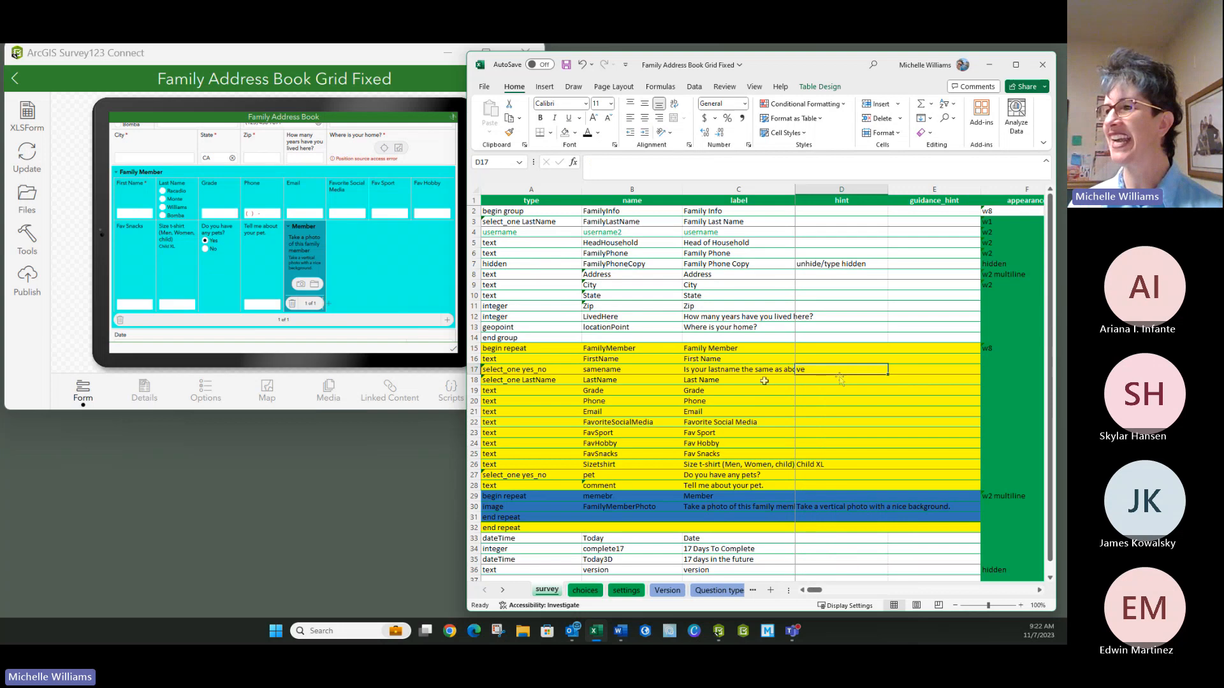
pyautogui.press('Right')
pyautogui.press('Right')
pyautogui.press('Right')
pyautogui.press('Right')
pyautogui.press('Right')
pyautogui.press('Right')
pyautogui.press('Right')
pyautogui.press('Right')
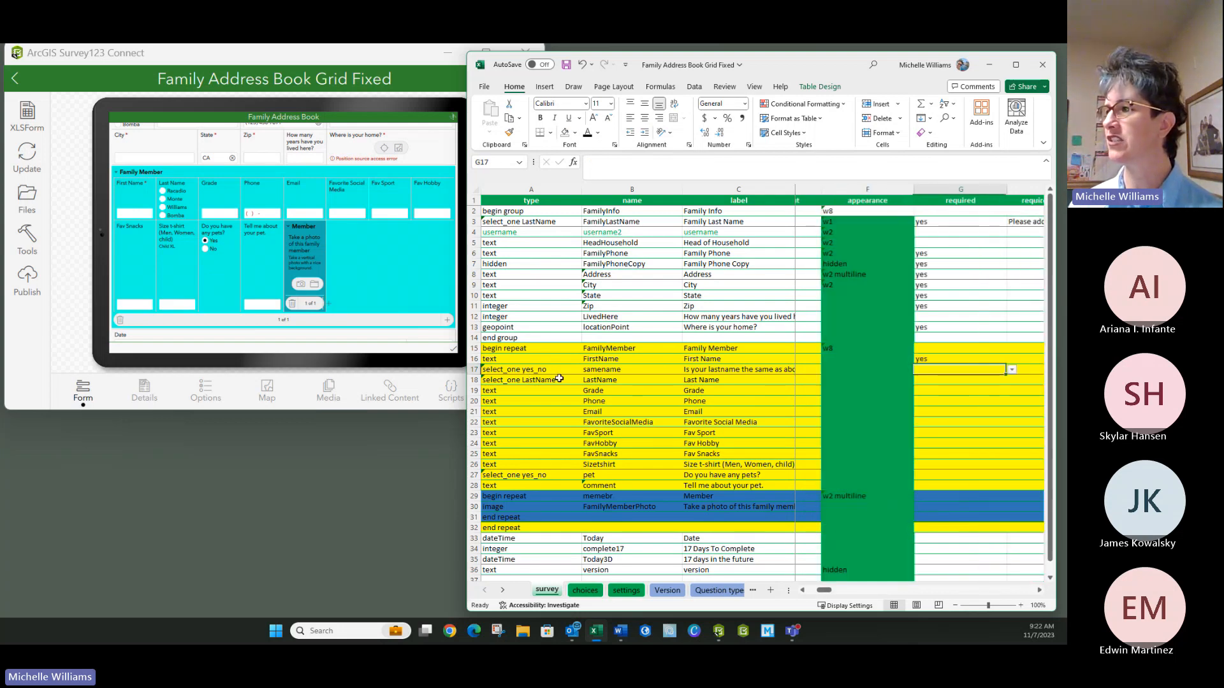
pyautogui.press('Right')
pyautogui.press('Right')
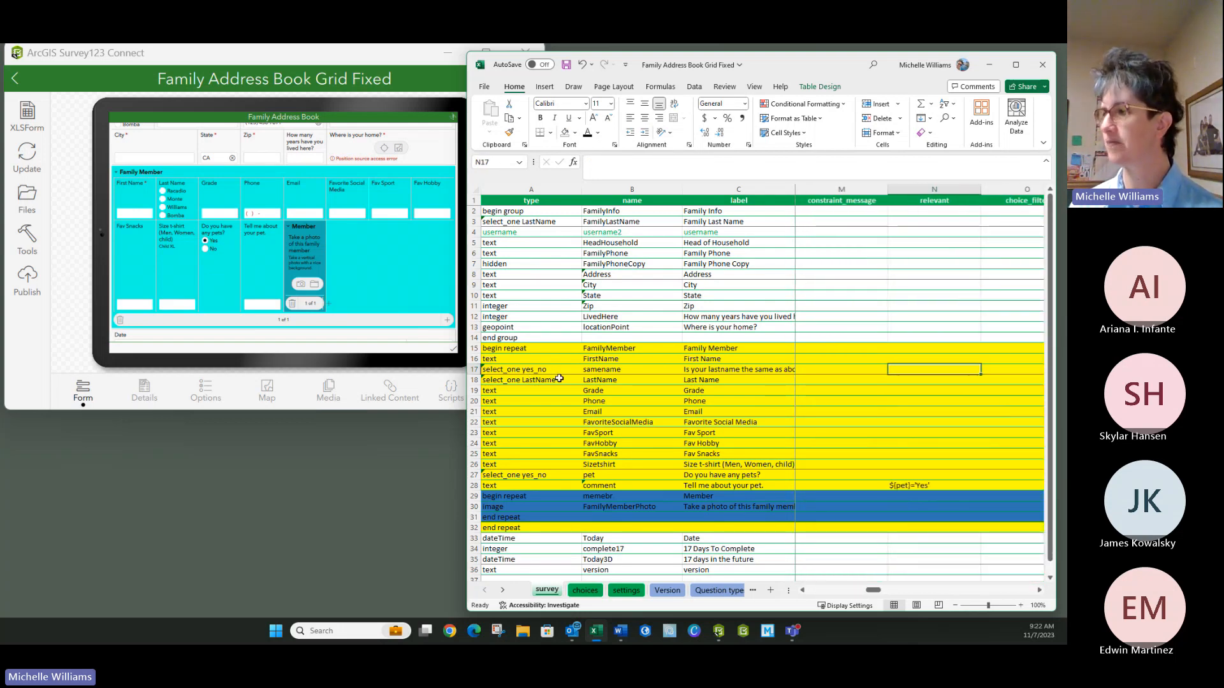
pyautogui.write('${')
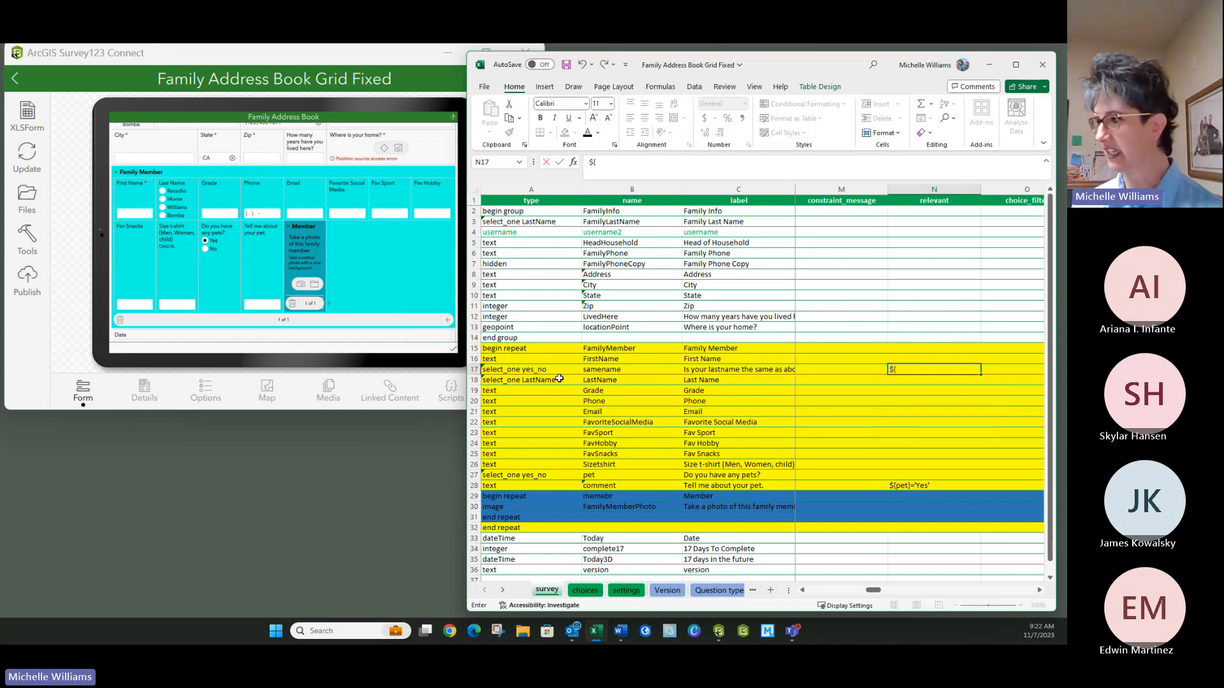
pyautogui.doubleClick(624, 359)
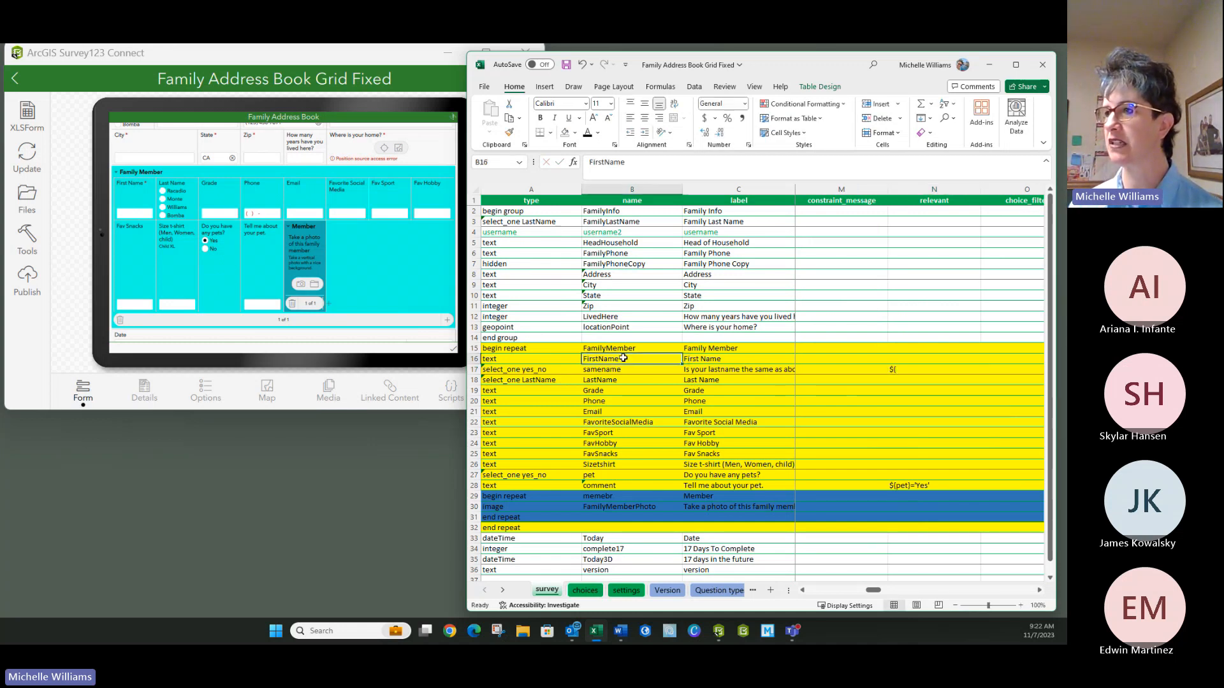
pyautogui.doubleClick(623, 359)
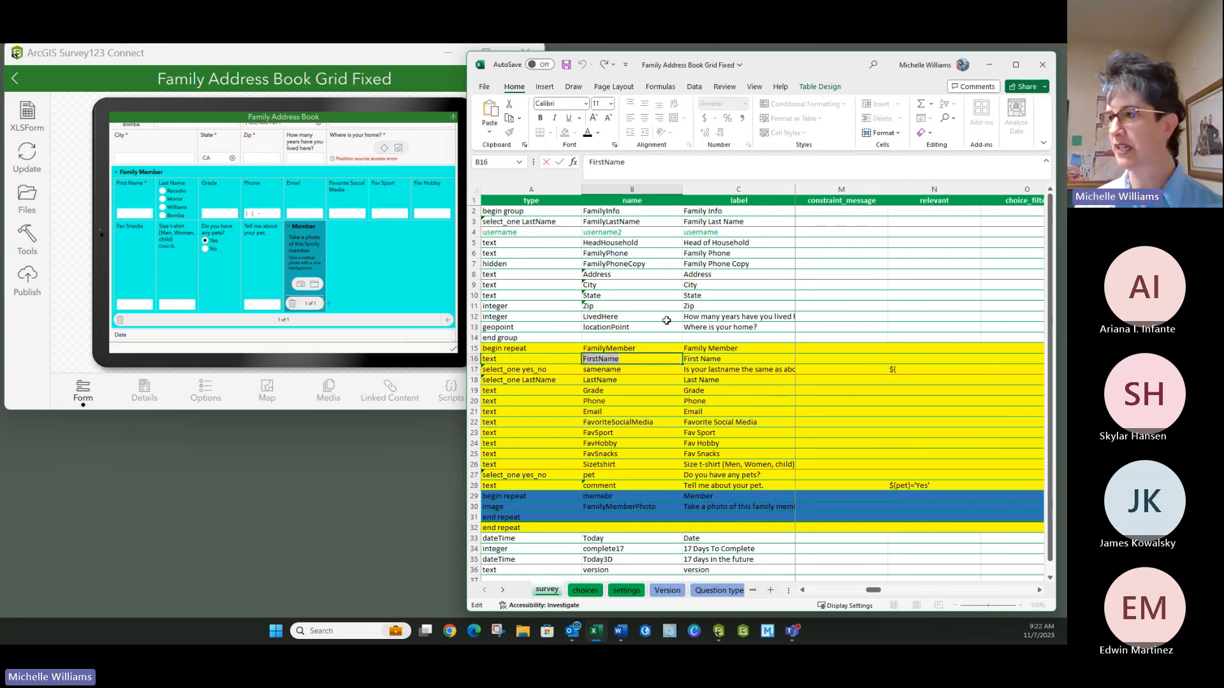
pyautogui.doubleClick(902, 373)
pyautogui.hotkey('ctrl', 'v')
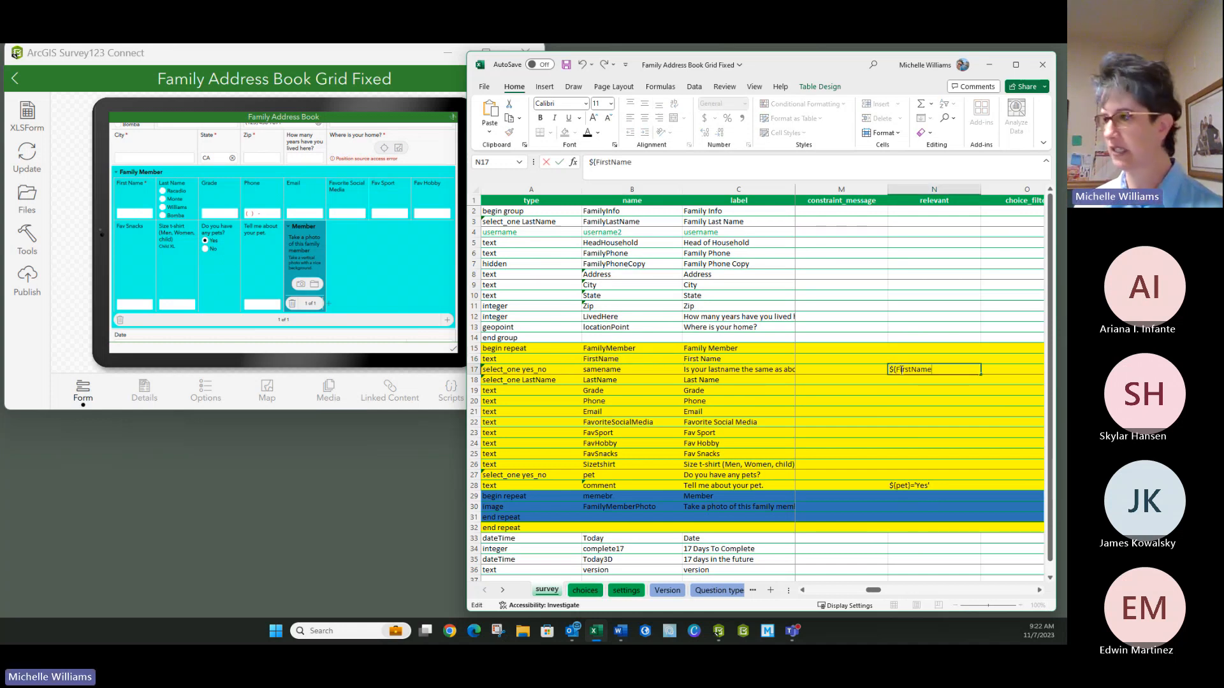
pyautogui.write('}=')
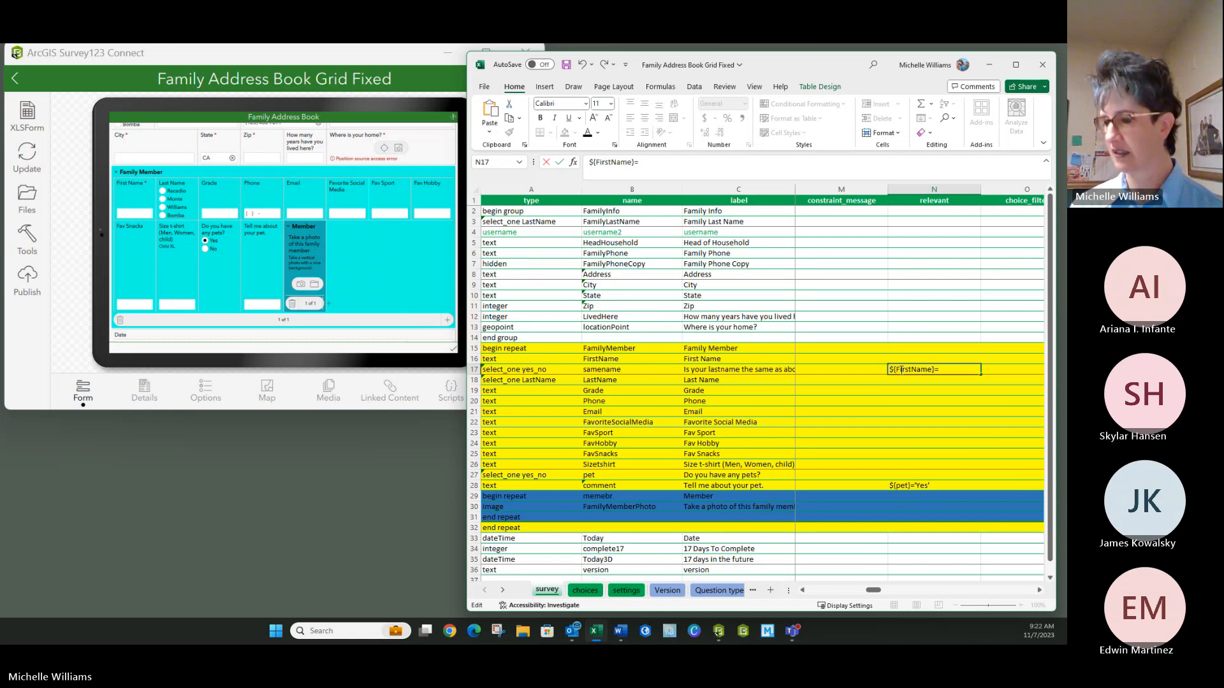
pyautogui.press('BackSpace')
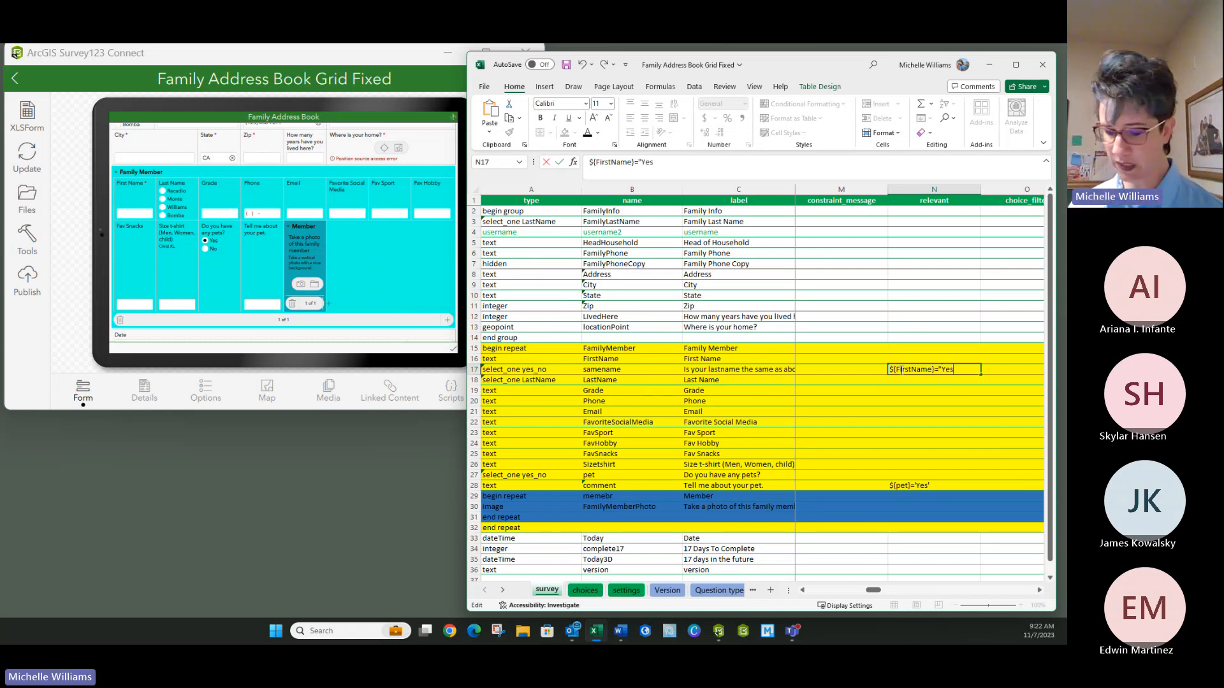
pyautogui.write('"Yes\'')
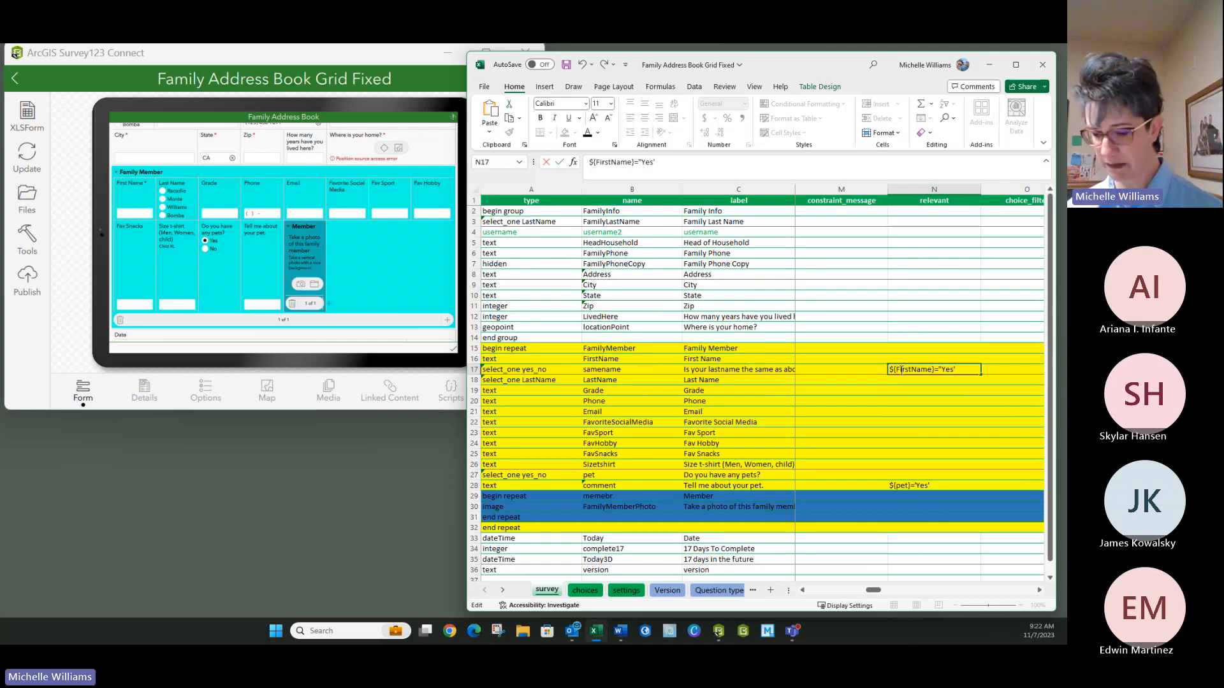
pyautogui.click(914, 379)
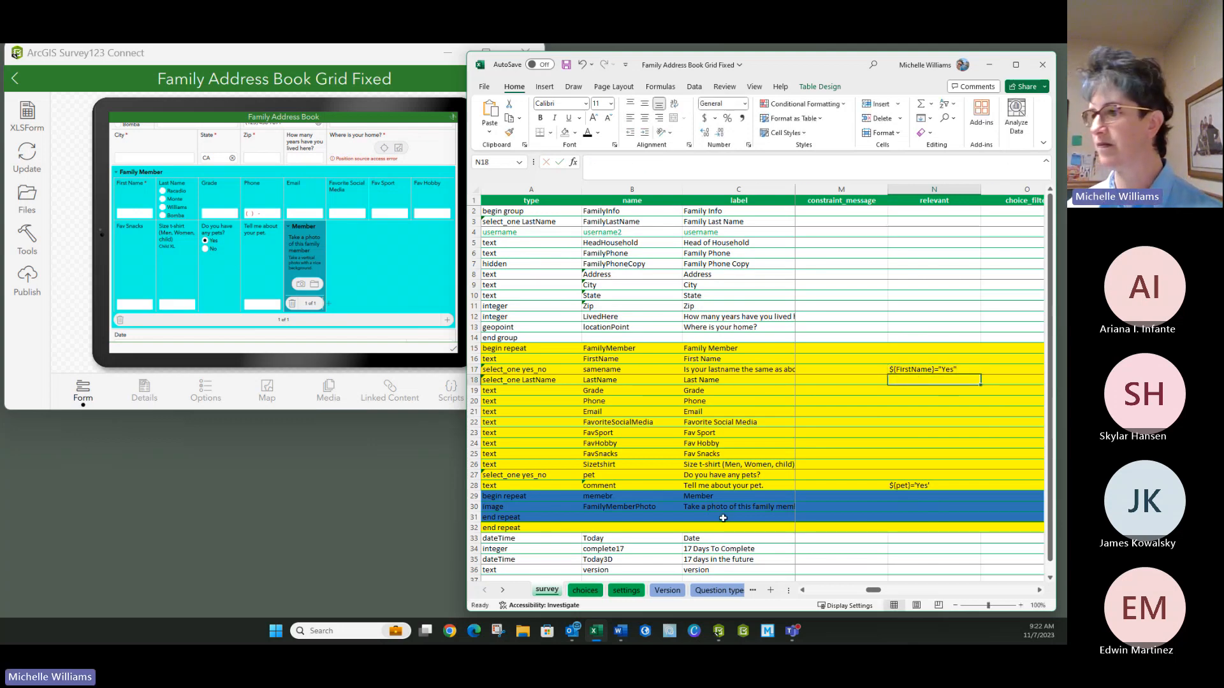
# Check the names and labels of the yes_no list in the choices sheet and return to the survey sheet
pyautogui.click(585, 590)
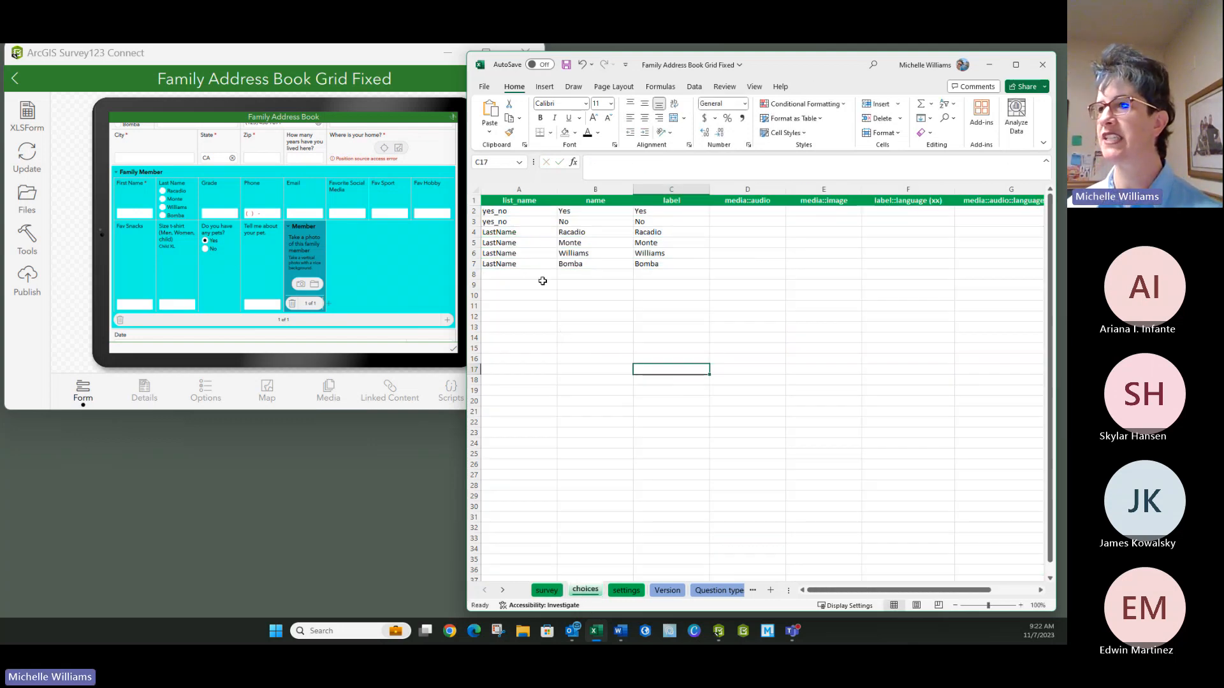
pyautogui.moveTo(603, 211); pyautogui.dragTo(669, 222)
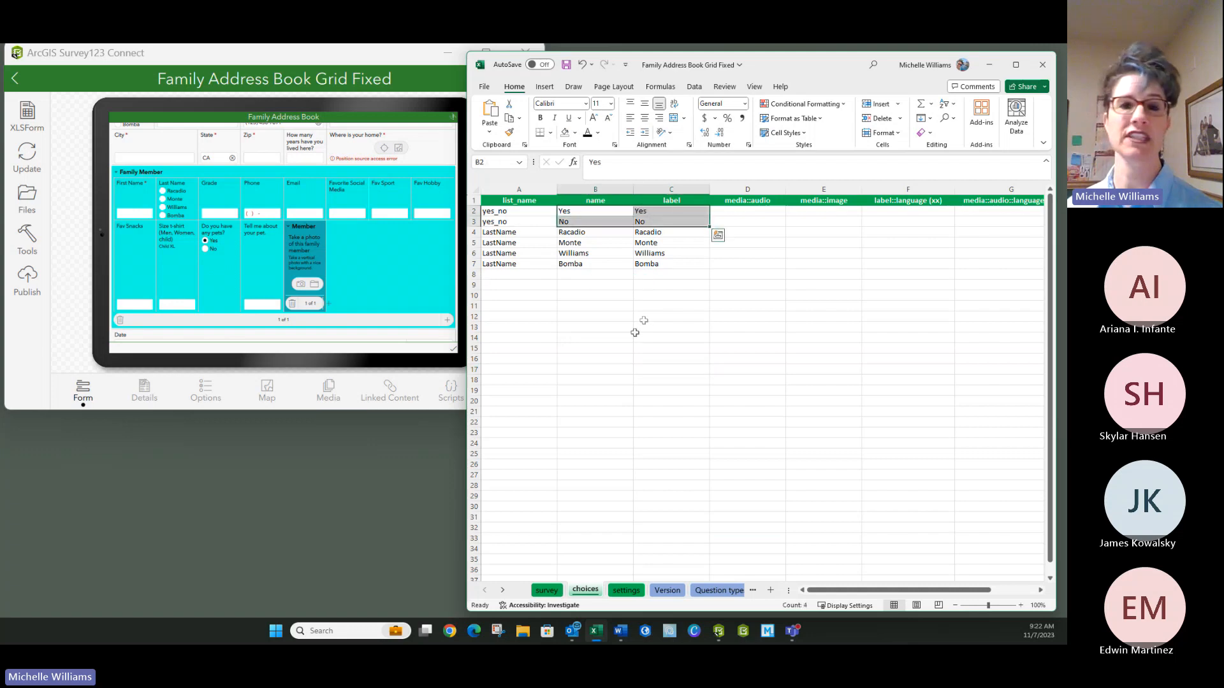
pyautogui.click(547, 590)
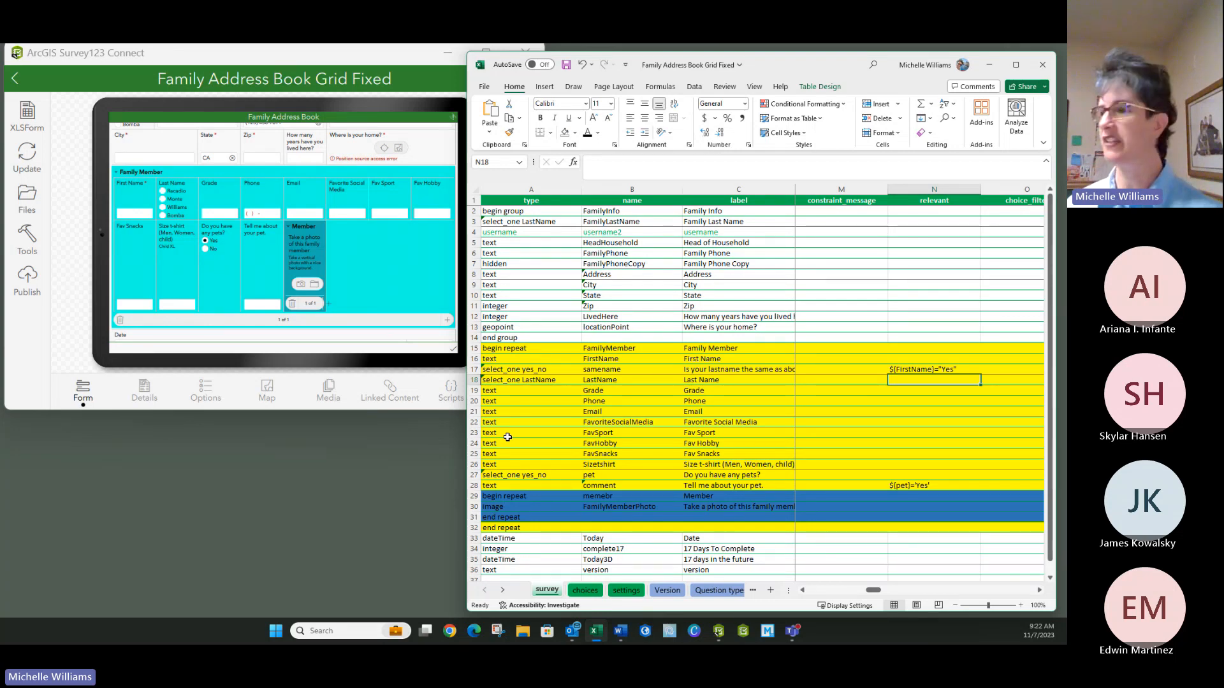
# Save the workbook, enlarge the Survey123 Connect window and test the preview by choosing the first family last name
pyautogui.click(567, 65)
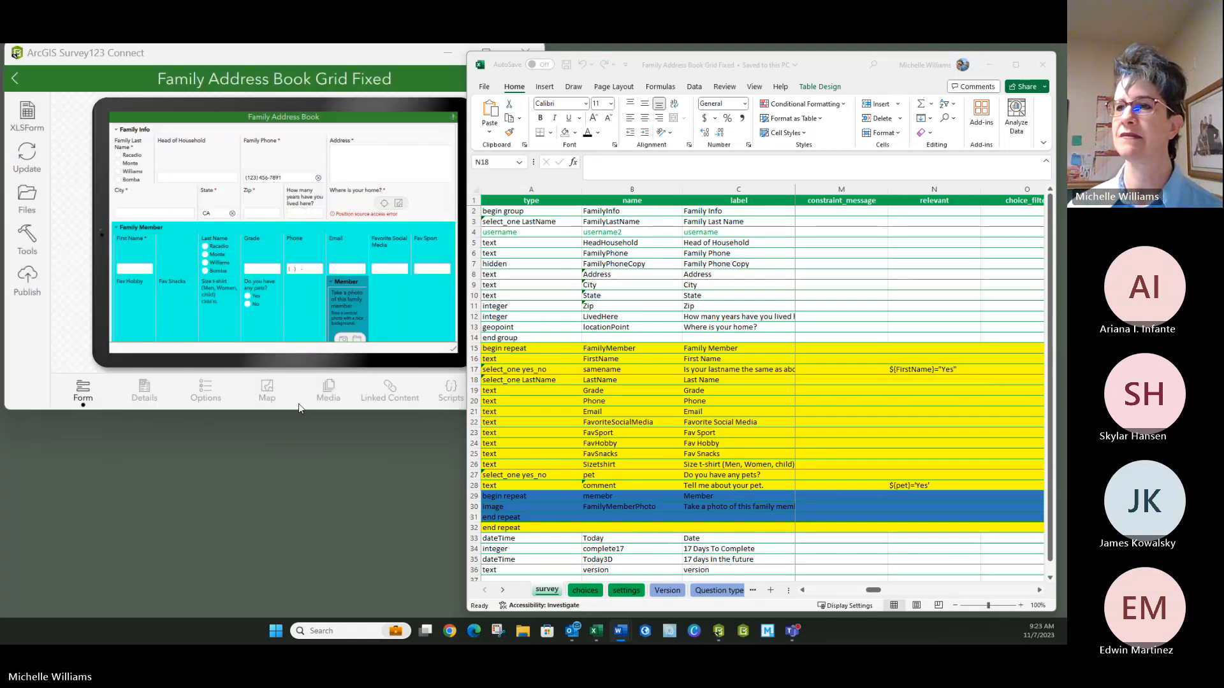
pyautogui.moveTo(300, 410); pyautogui.dragTo(300, 505)
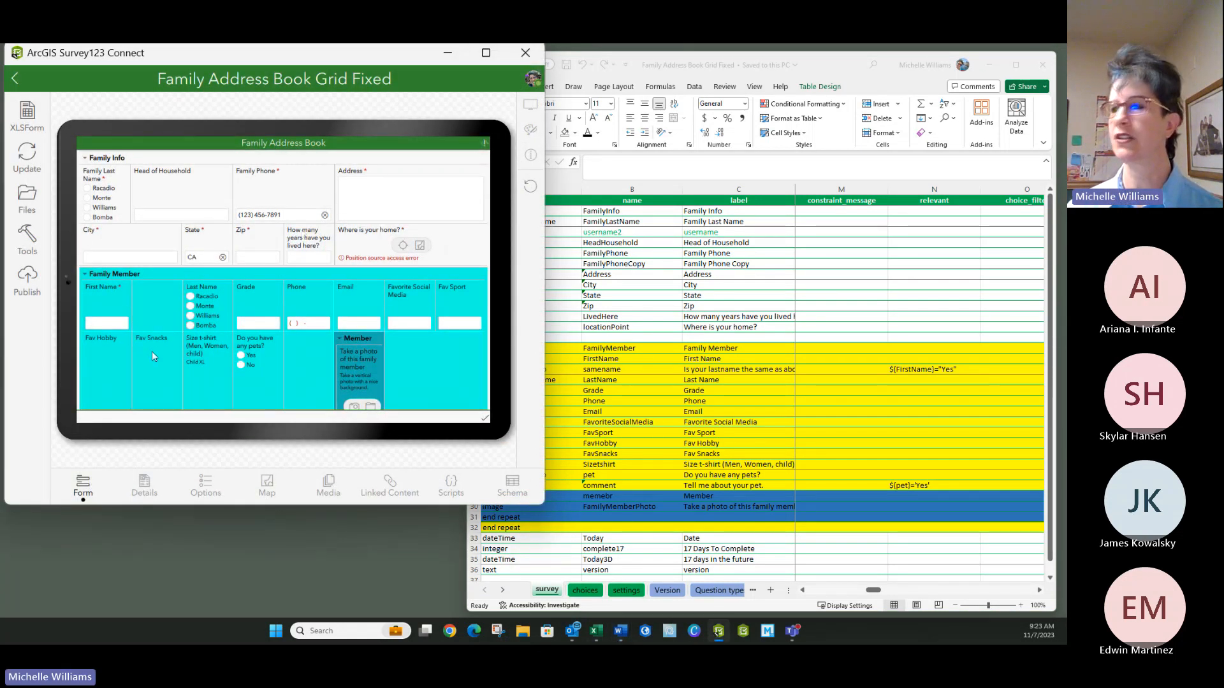
pyautogui.click(87, 188)
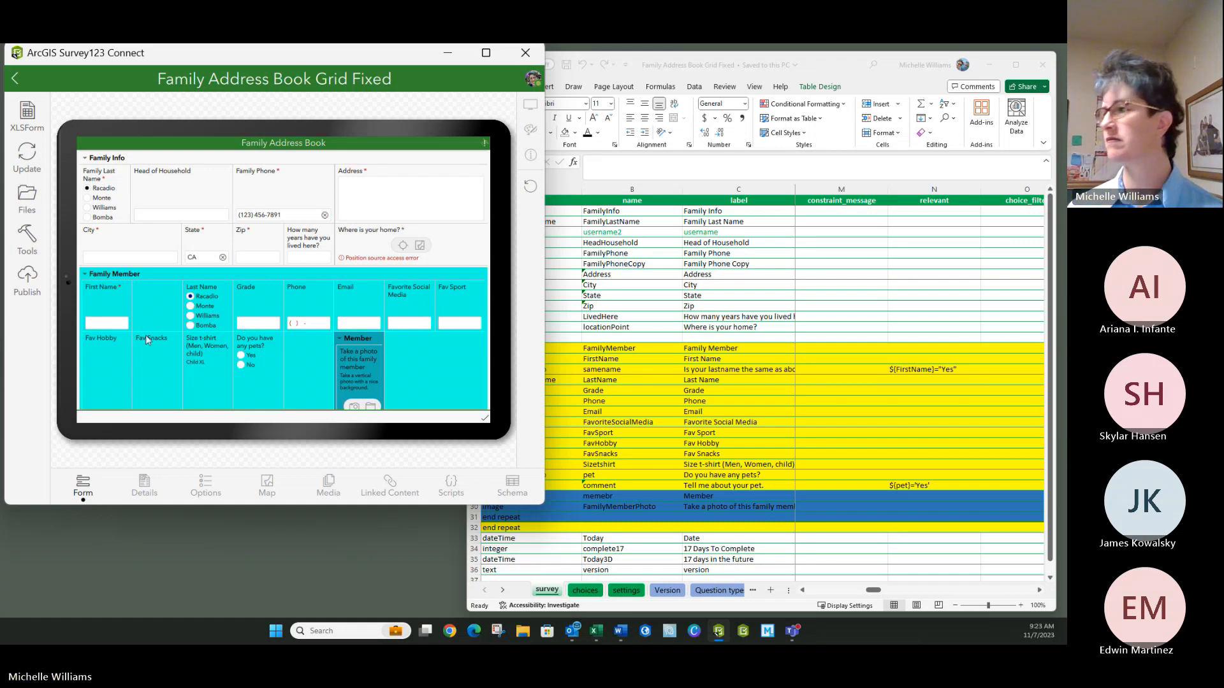
# Move the relevant expression ${FirstName}="Yes" from the samename question to the LastName question in row 18
pyautogui.click(659, 398)
pyautogui.click(537, 371)
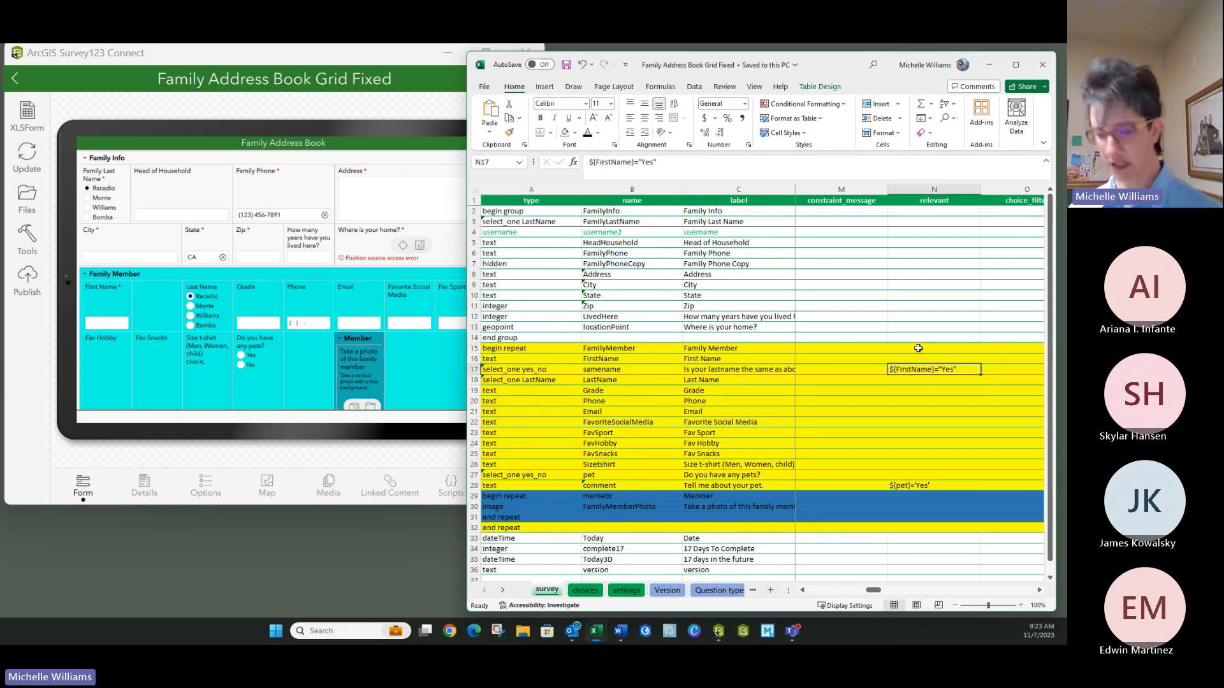
pyautogui.hotkey('ctrl', 'c')
pyautogui.press('Down')
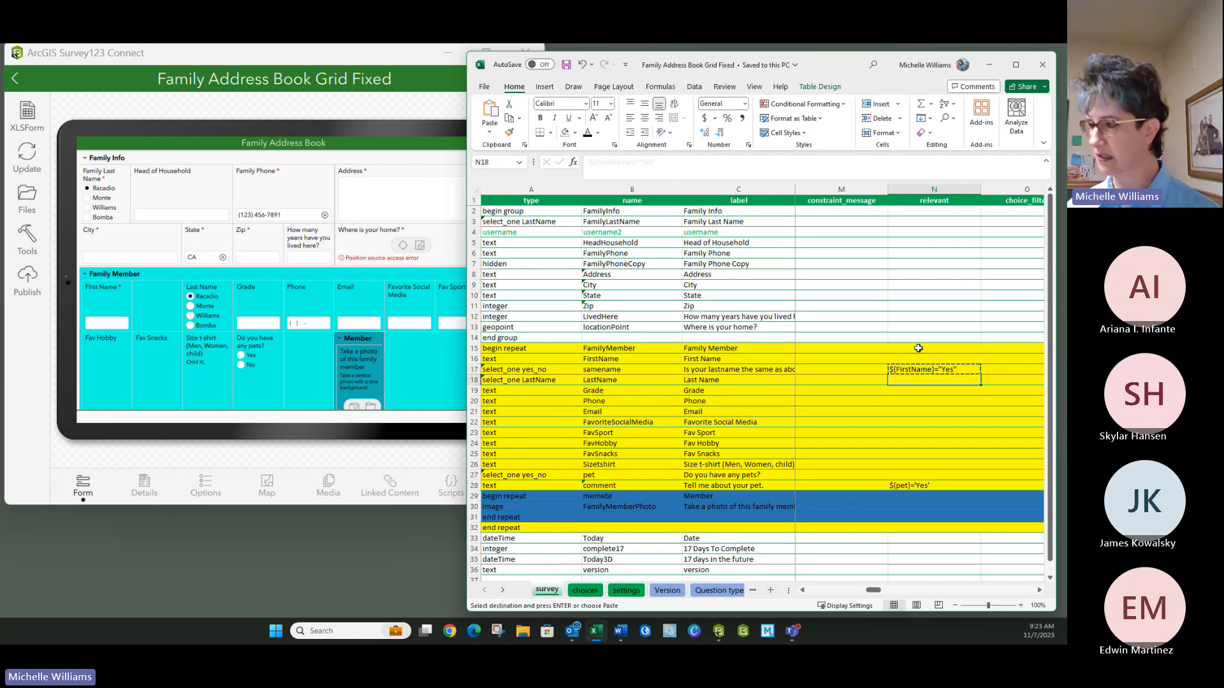
pyautogui.hotkey('ctrl', 'v')
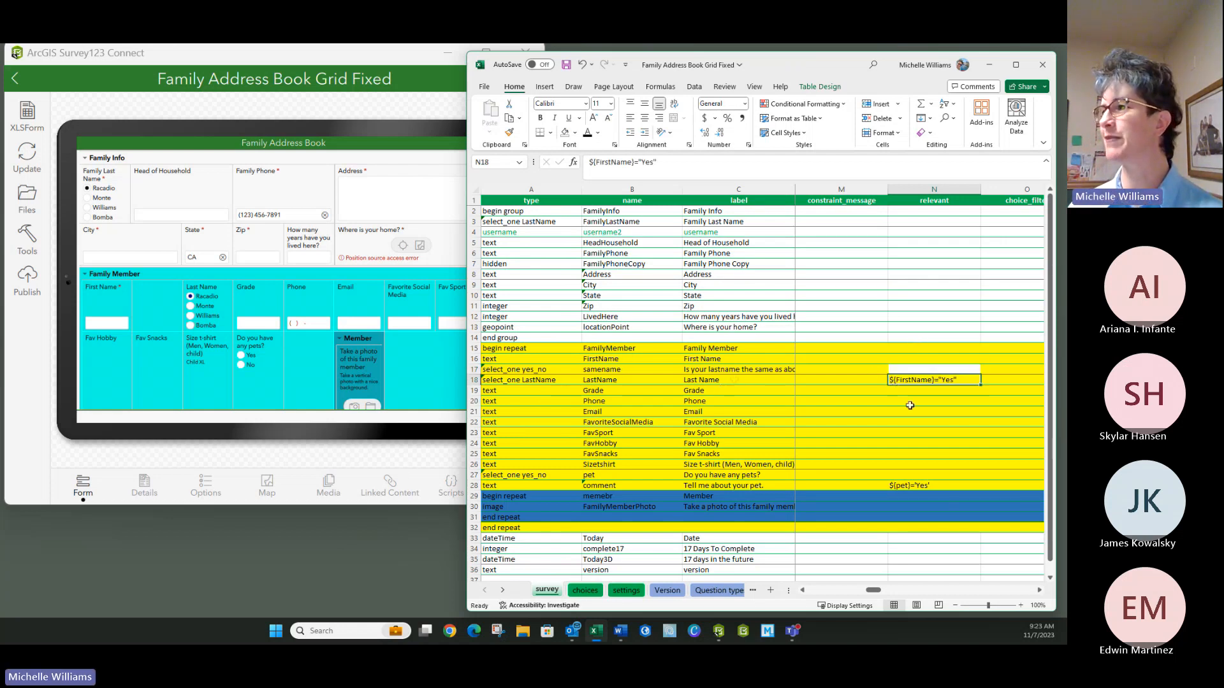
# Replace FirstName with the copied field name samename in the LastName question's relevant expression, making it ${samename}="Yes"
pyautogui.click(622, 369)
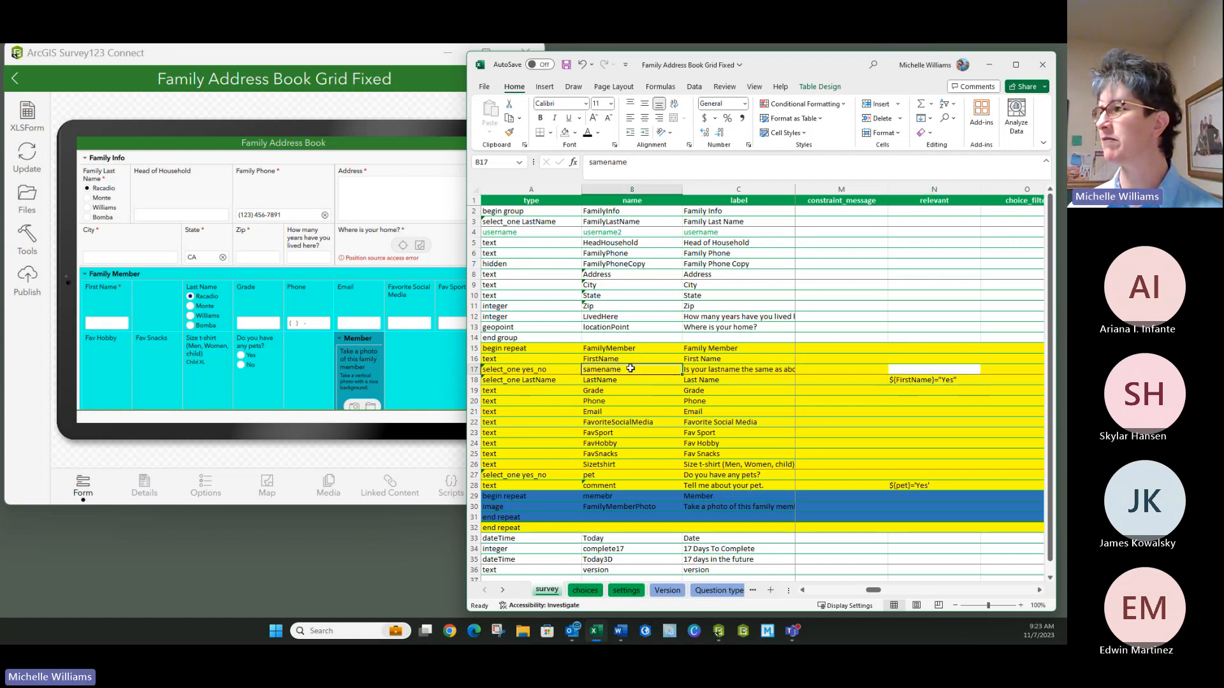
pyautogui.doubleClick(636, 370)
pyautogui.doubleClick(635, 369)
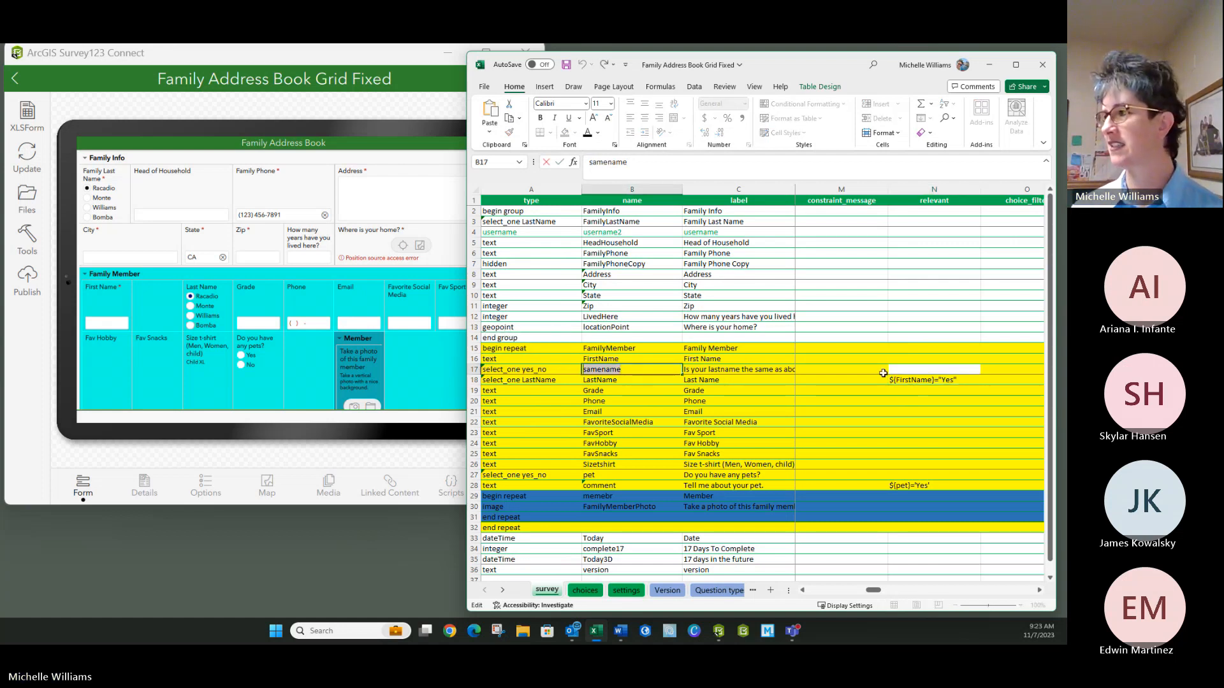
pyautogui.click(912, 381)
pyautogui.doubleClick(933, 381)
pyautogui.moveTo(933, 381); pyautogui.dragTo(899, 382)
pyautogui.hotkey('ctrl', 'v')
pyautogui.click(902, 411)
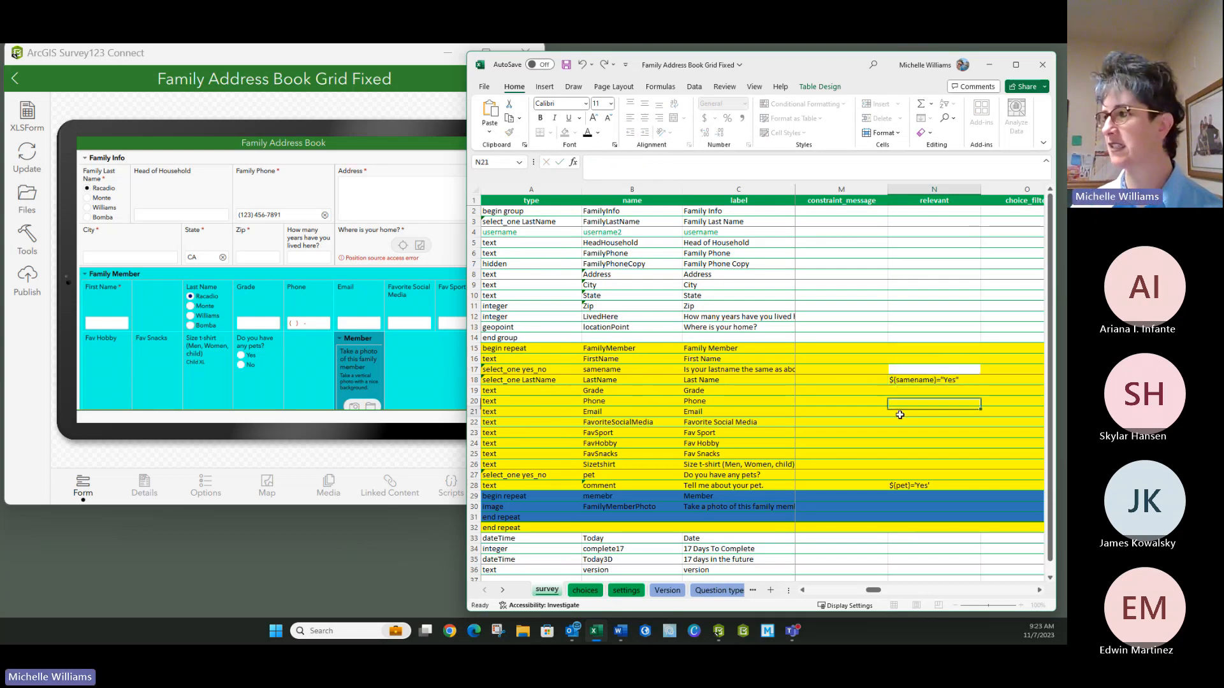
# Save the workbook and choose the first family last name in the refreshed Survey123 Connect preview
pyautogui.click(566, 64)
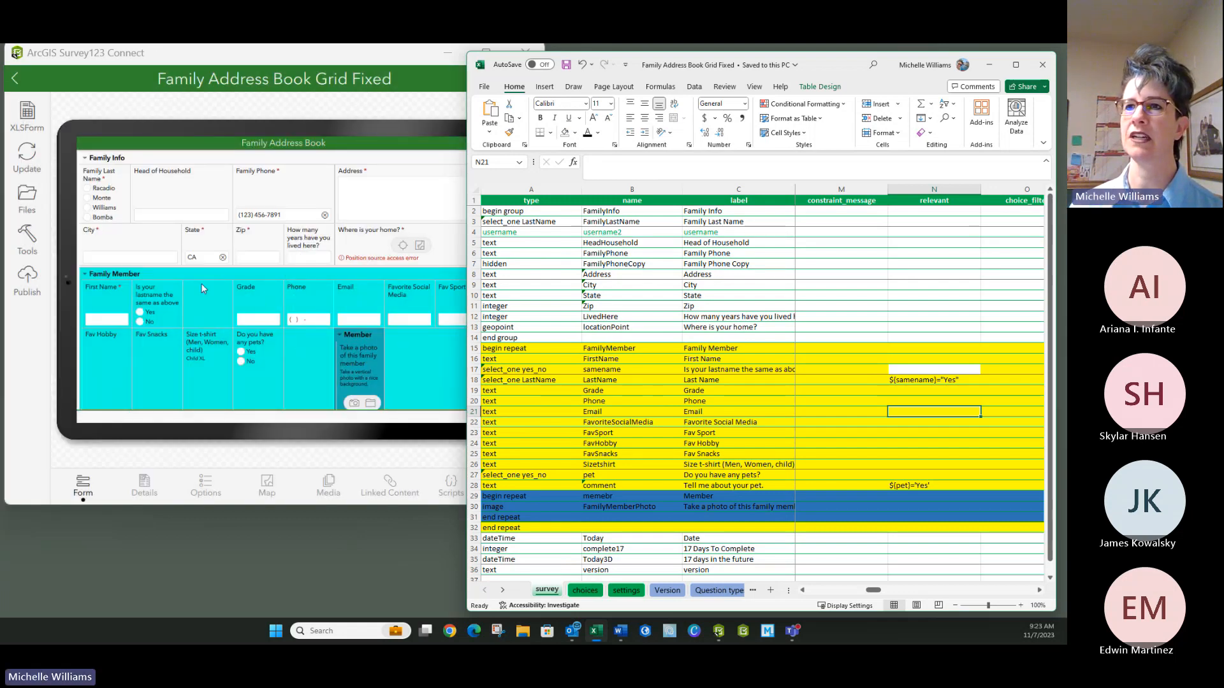
pyautogui.scroll(-1, 167, 325)
pyautogui.scroll(-1, 167, 329)
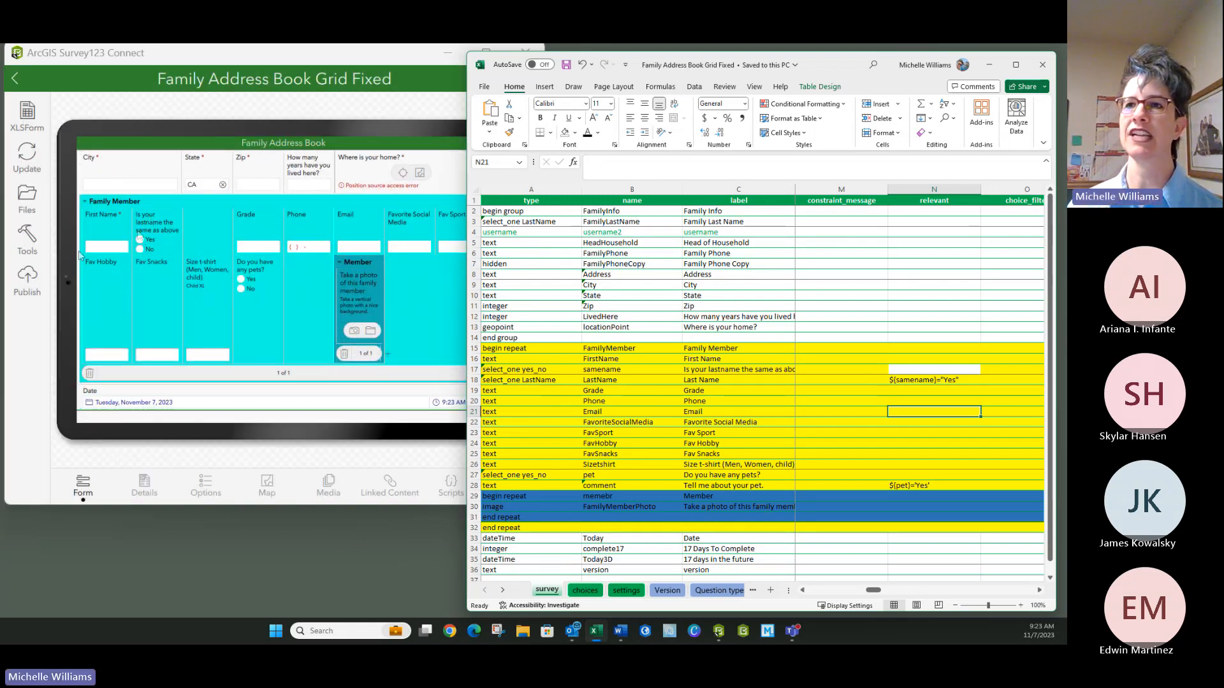
pyautogui.scroll(2, 149, 268)
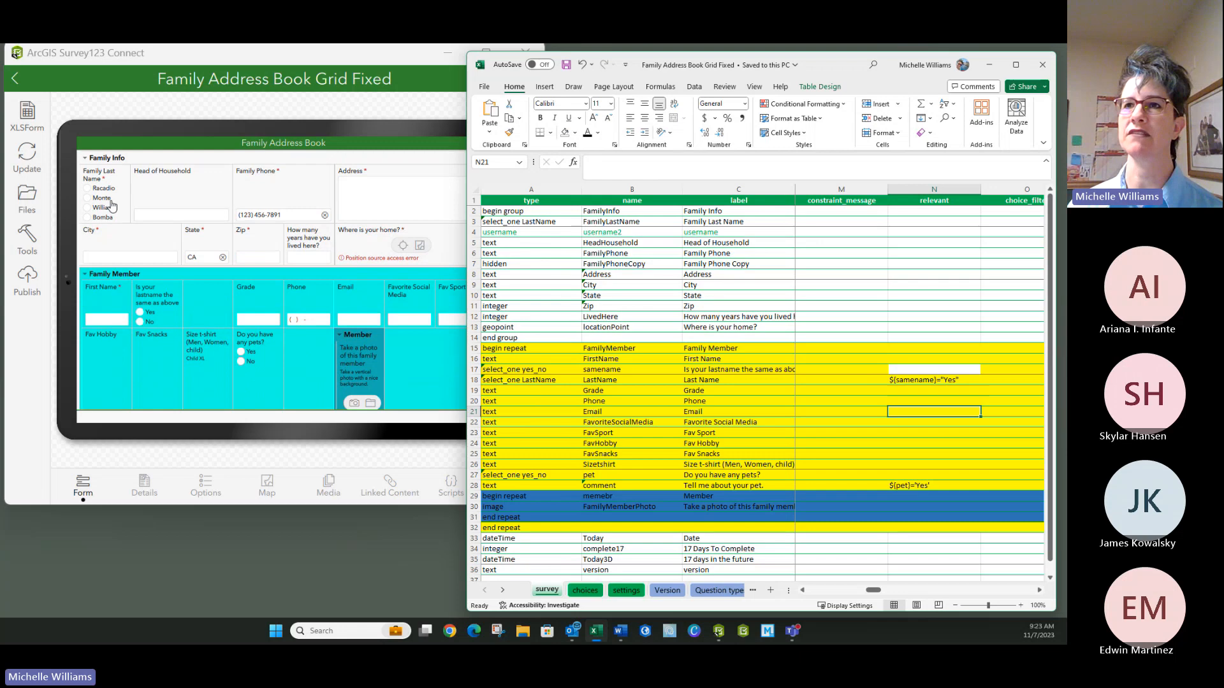
pyautogui.click(90, 193)
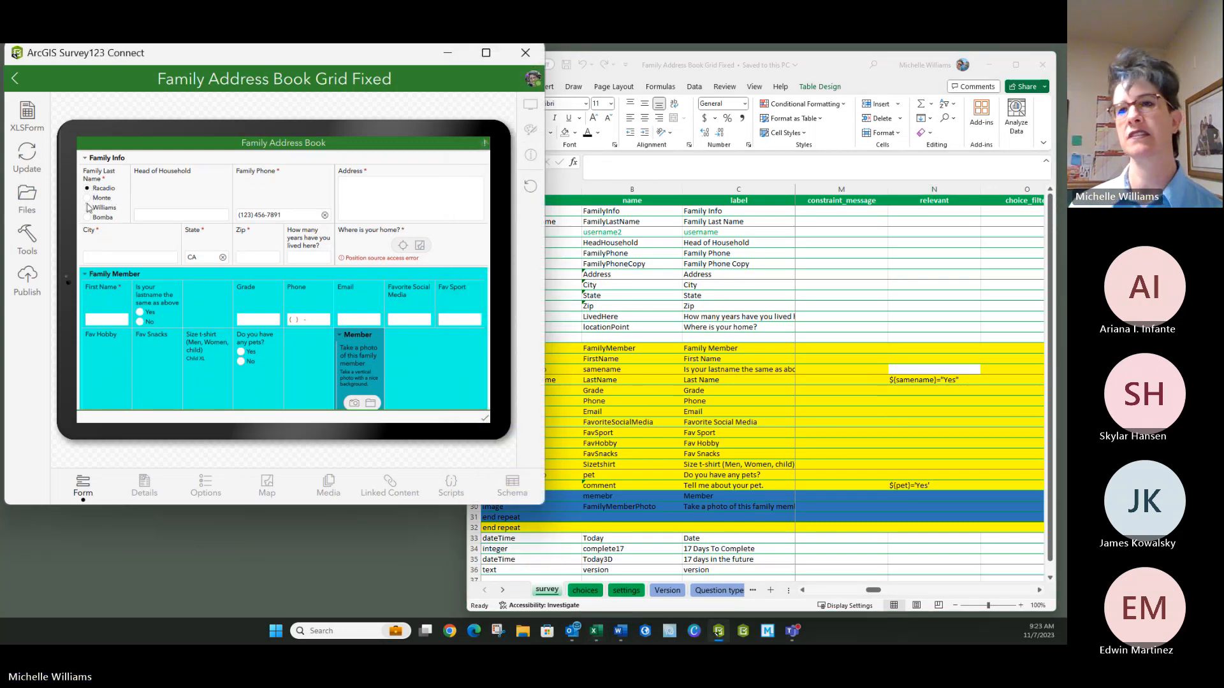
# Test the same-last-name question in the form preview by answering Yes, switching to No and returning to Yes
pyautogui.click(729, 371)
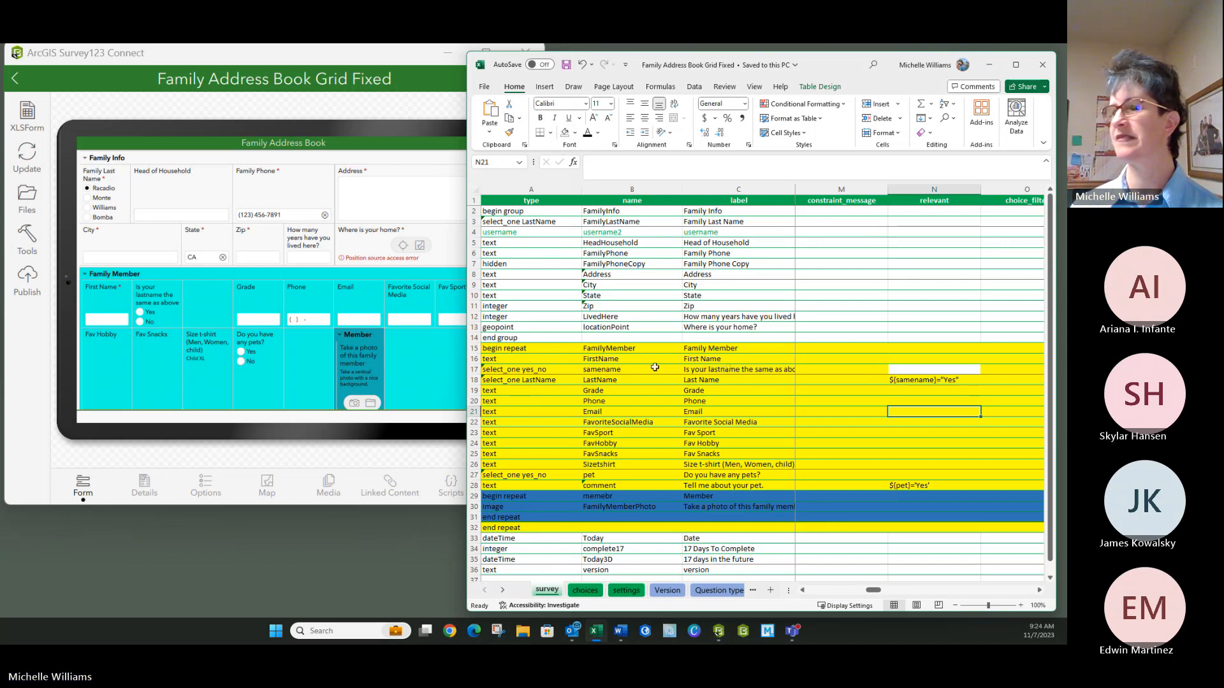
pyautogui.click(142, 314)
pyautogui.click(140, 313)
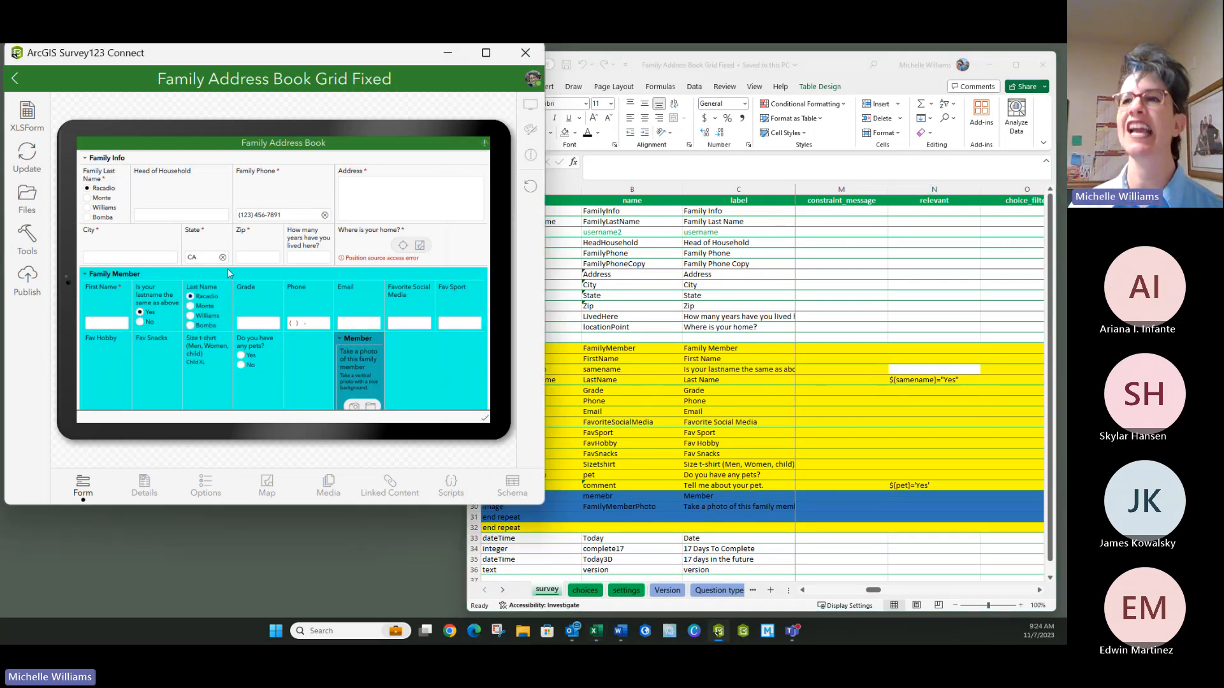
pyautogui.click(140, 322)
pyautogui.click(140, 313)
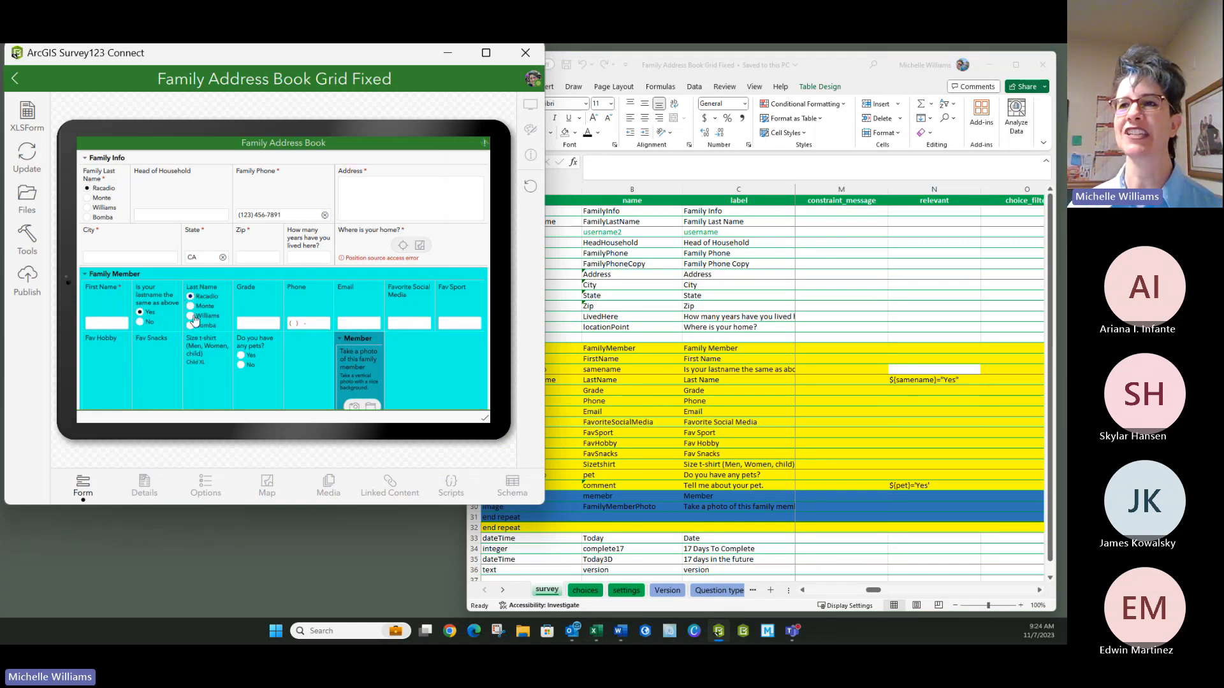
# Test overriding the family member's Last Name with the third and second choices, resetting it to the calculated value in between
pyautogui.click(190, 315)
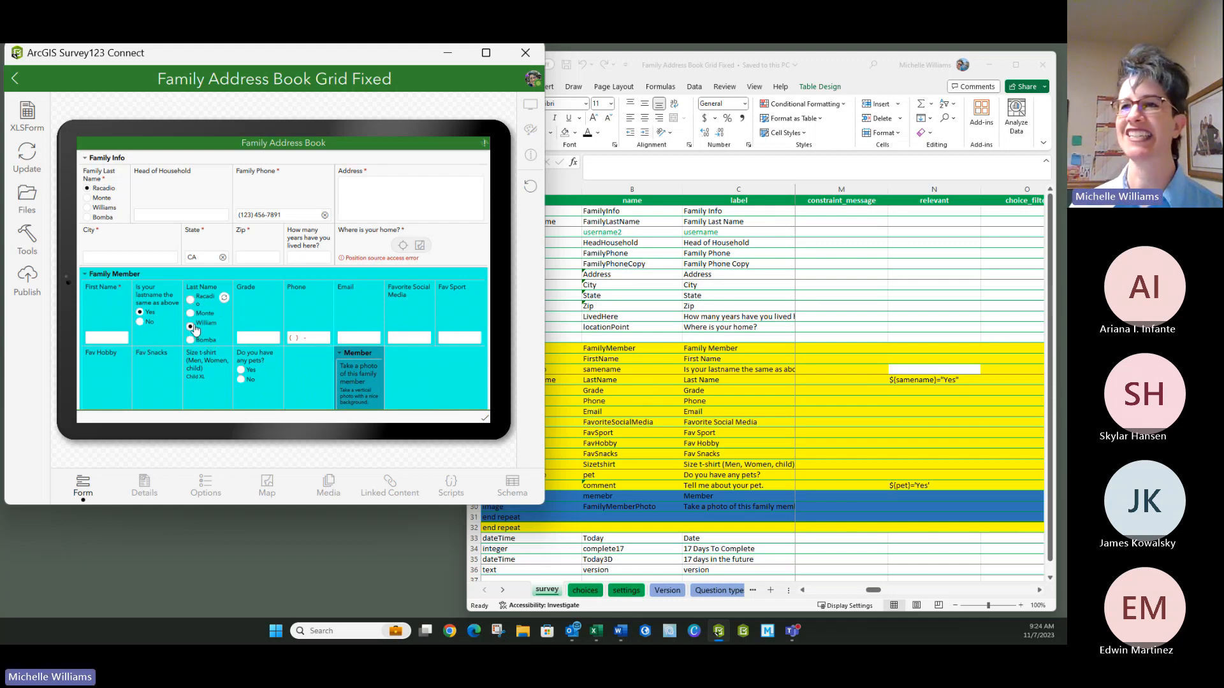
pyautogui.click(224, 297)
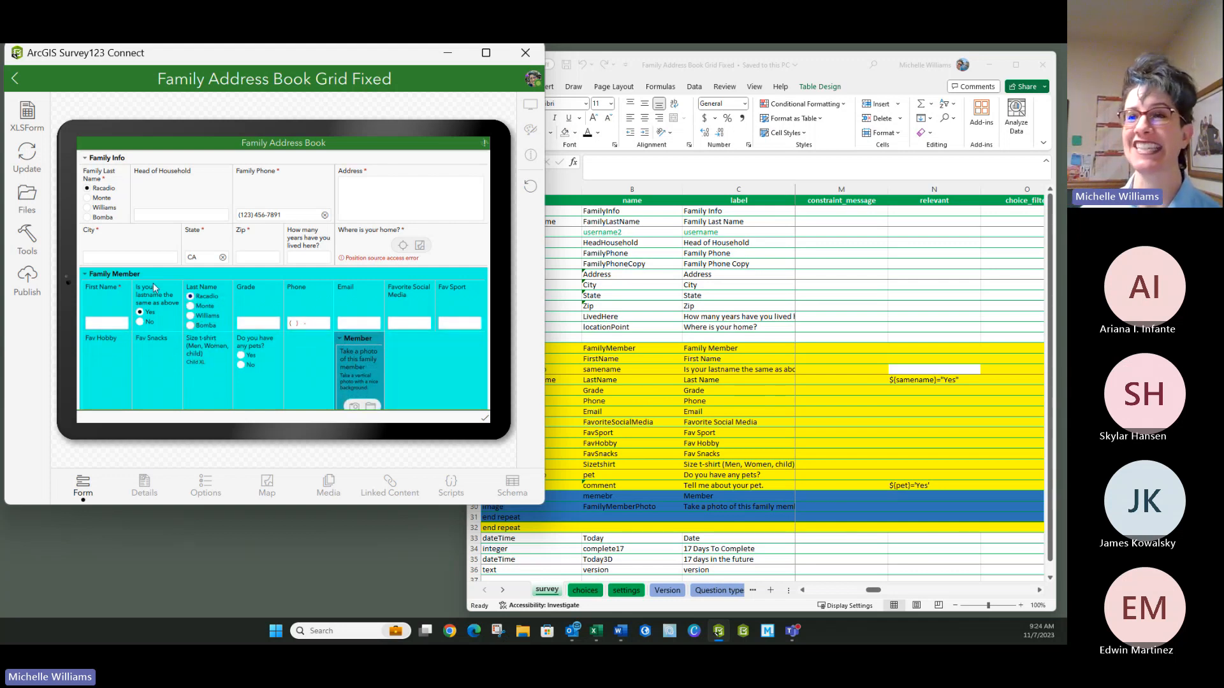
pyautogui.click(191, 306)
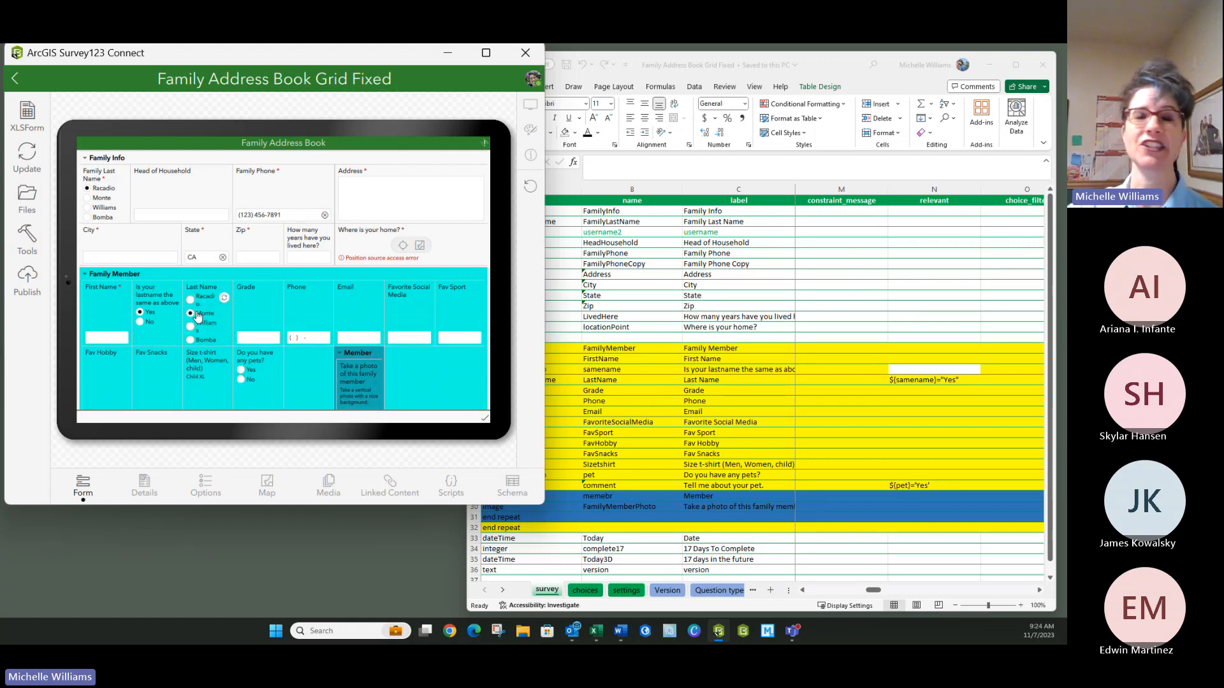